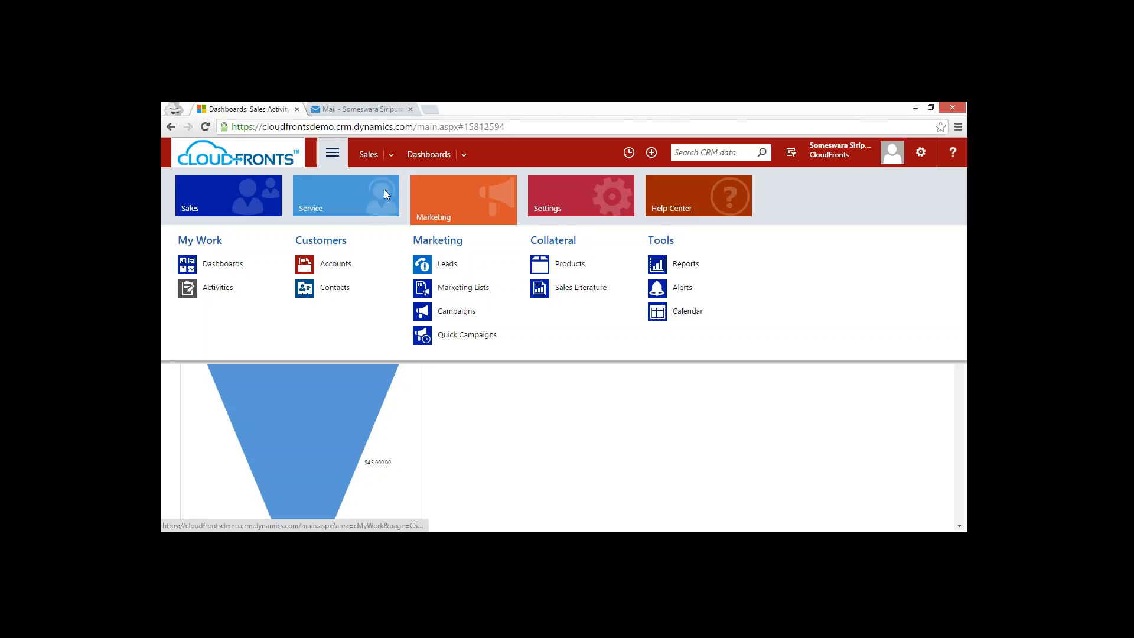
Open the themes list in the system customizations and publish the CRM Default Theme.
left_click(568, 197)
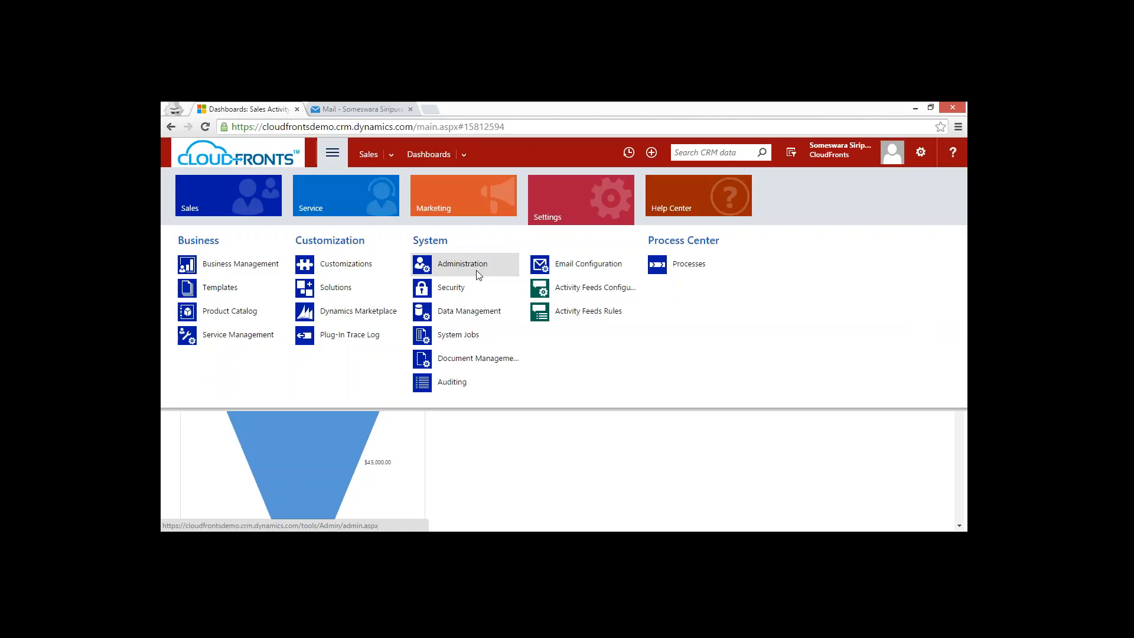
left_click(356, 274)
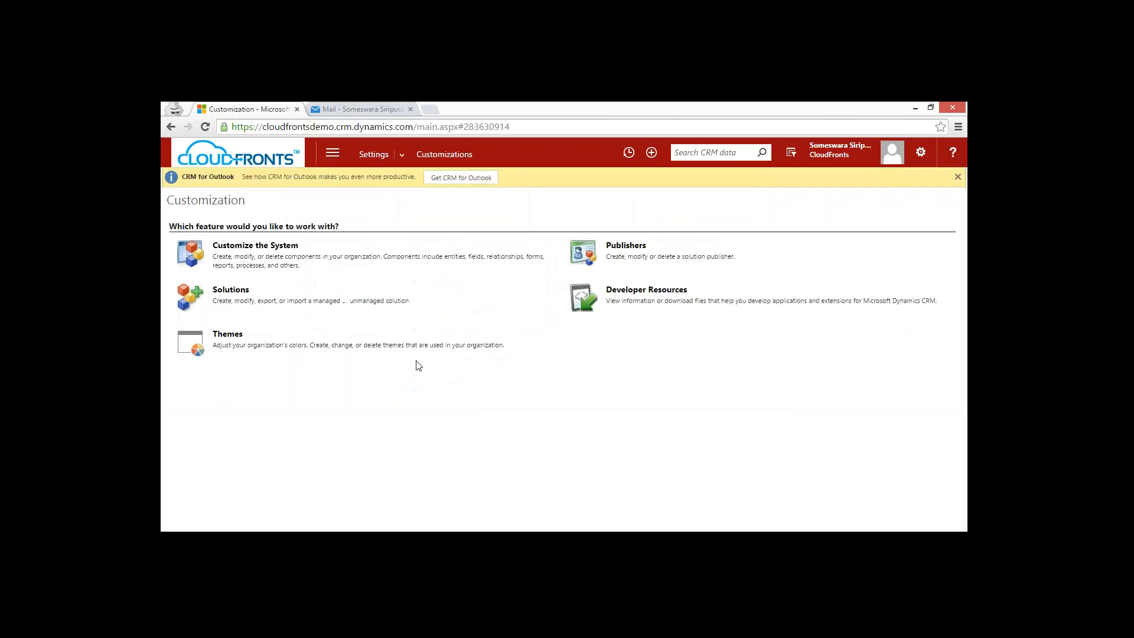
left_click(220, 336)
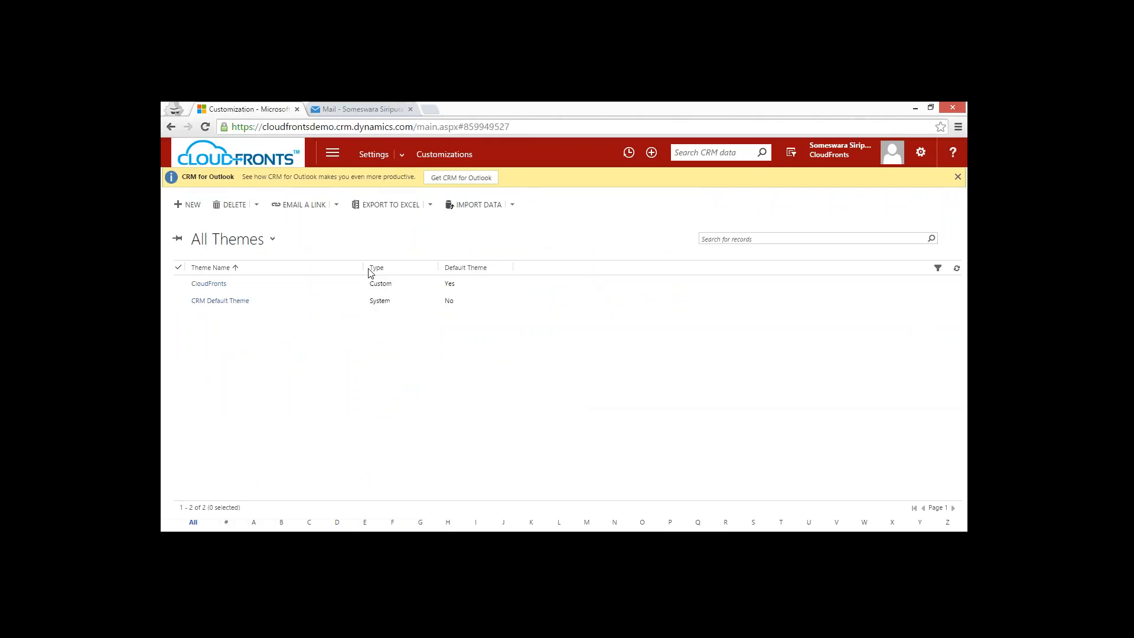
left_click(308, 307)
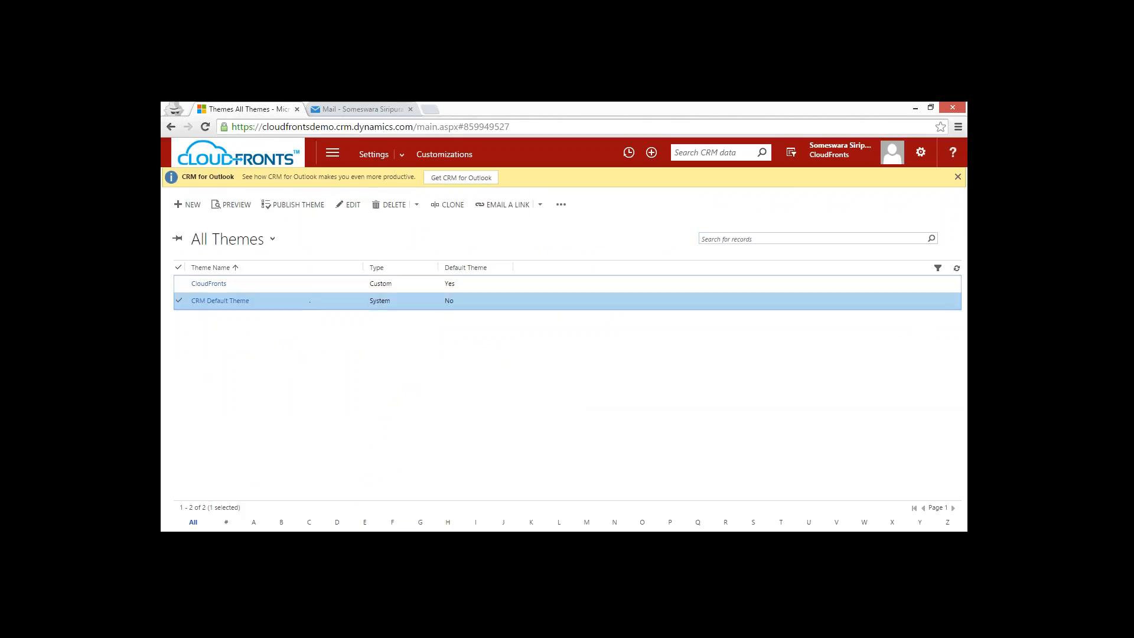
left_click(299, 203)
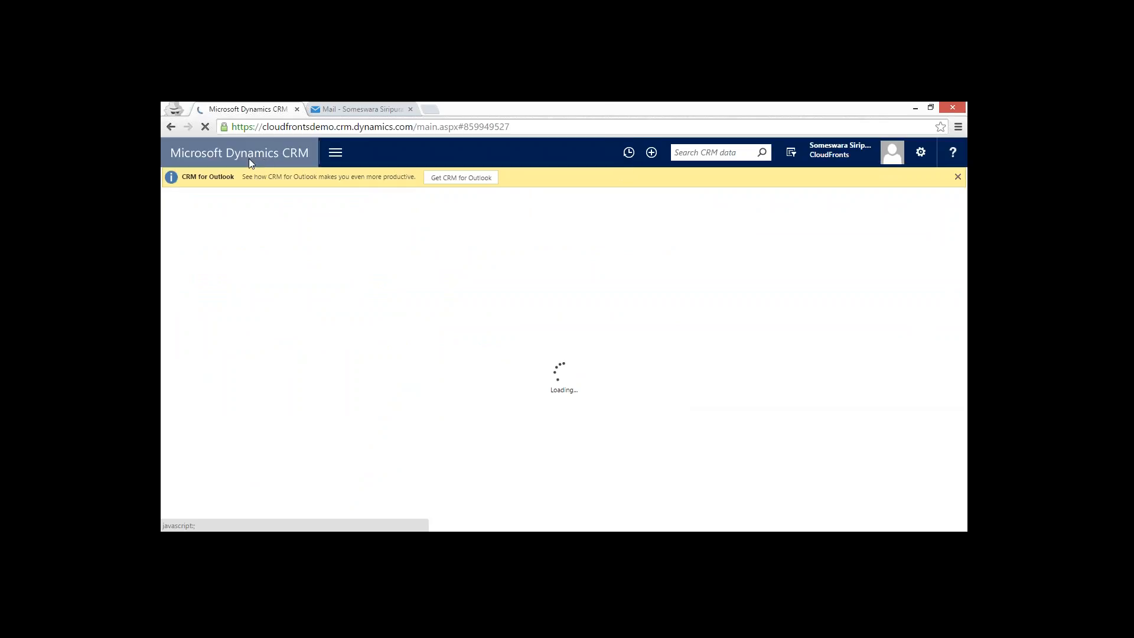
Examine the navigation bar under the default theme, including the area tiles, recently viewed items, quick-create options and search field.
left_click(341, 152)
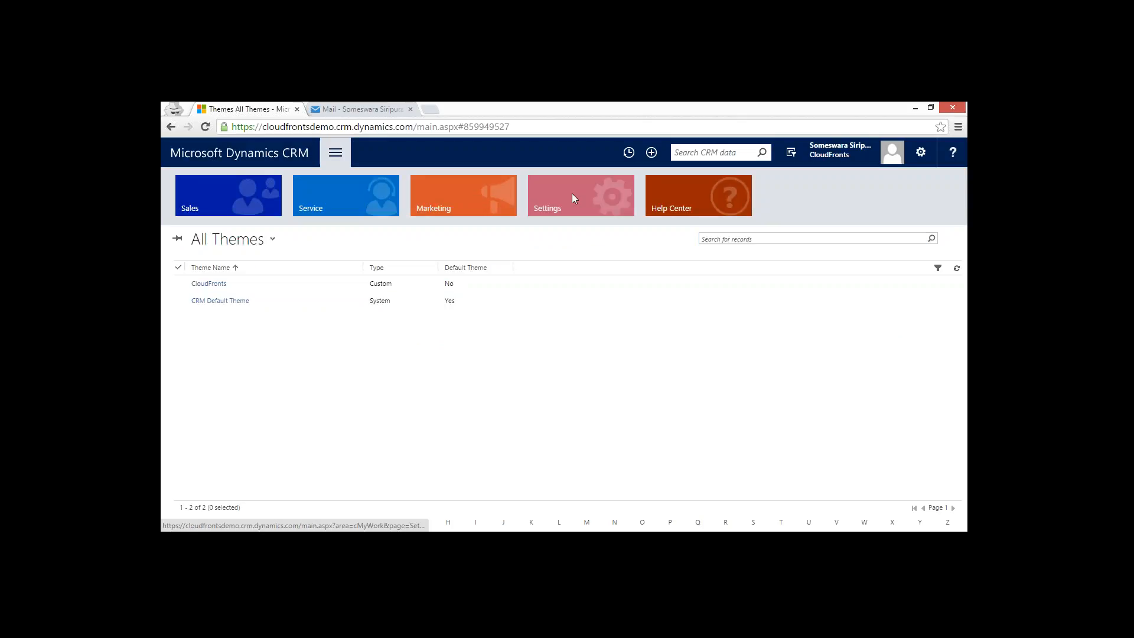
left_click(628, 153)
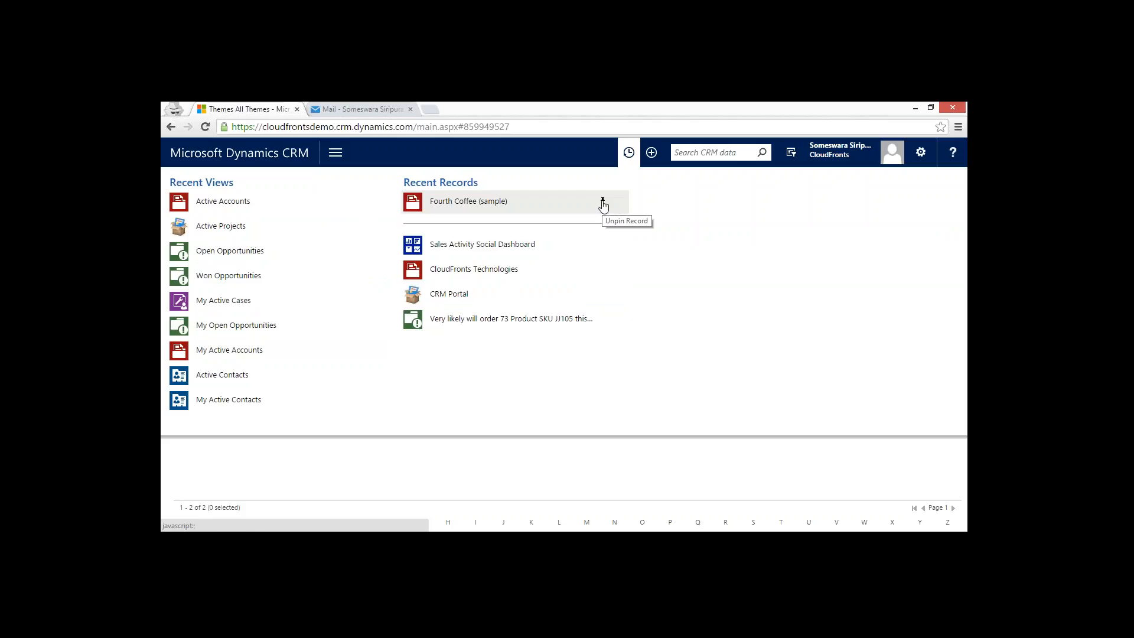
left_click(653, 152)
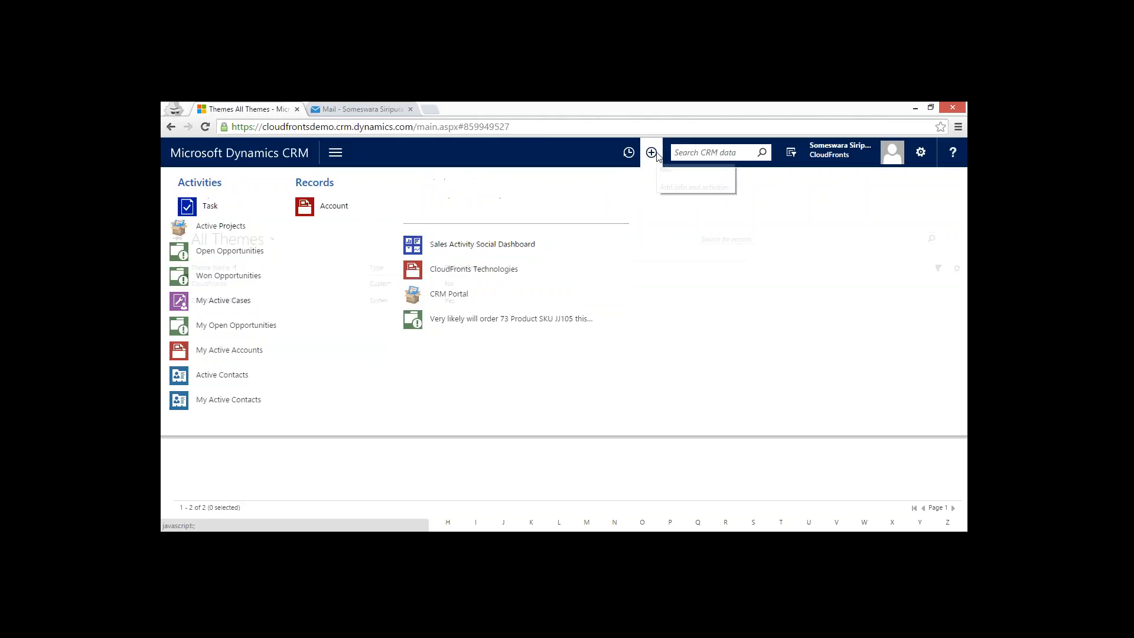
left_click(723, 153)
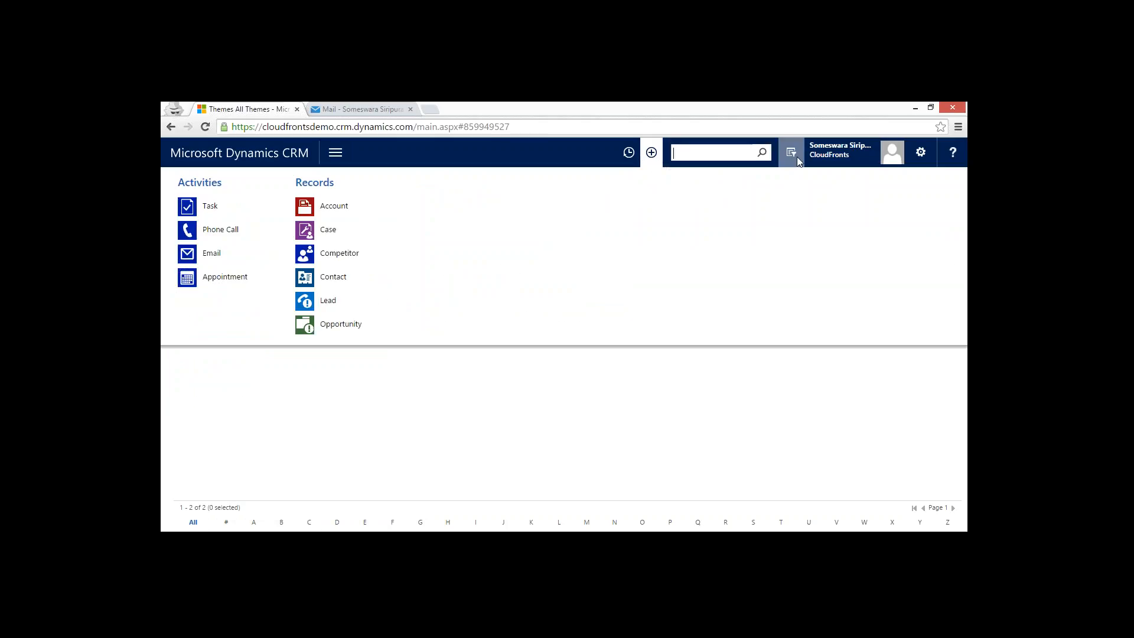
left_click(521, 158)
left_click(797, 456)
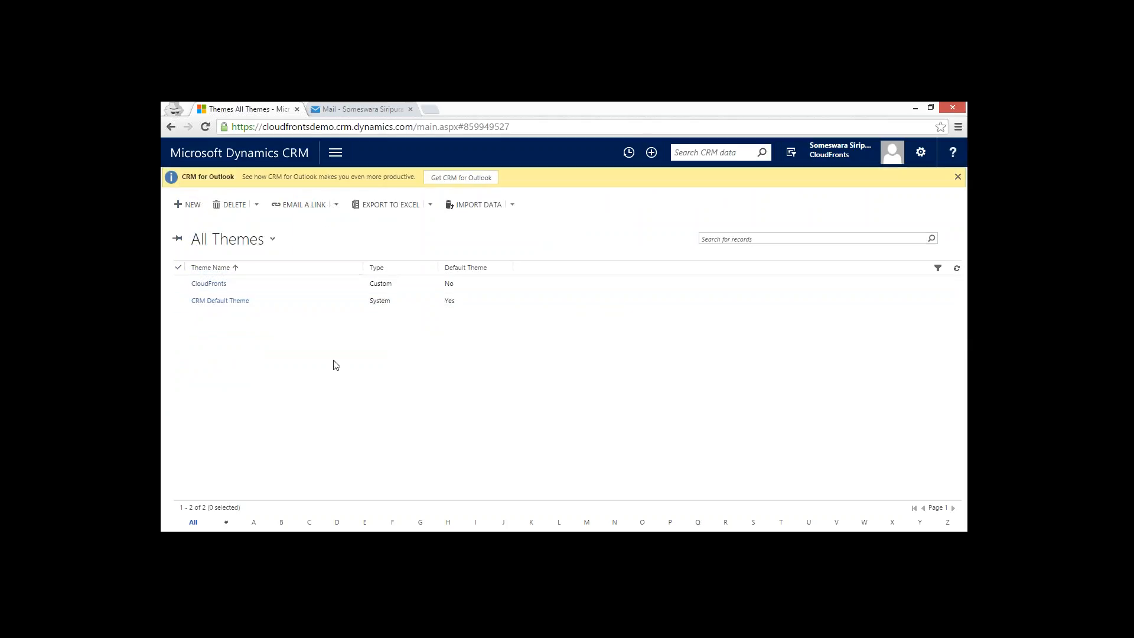
Open the custom CloudFronts theme, preview it and publish it.
left_click(338, 303)
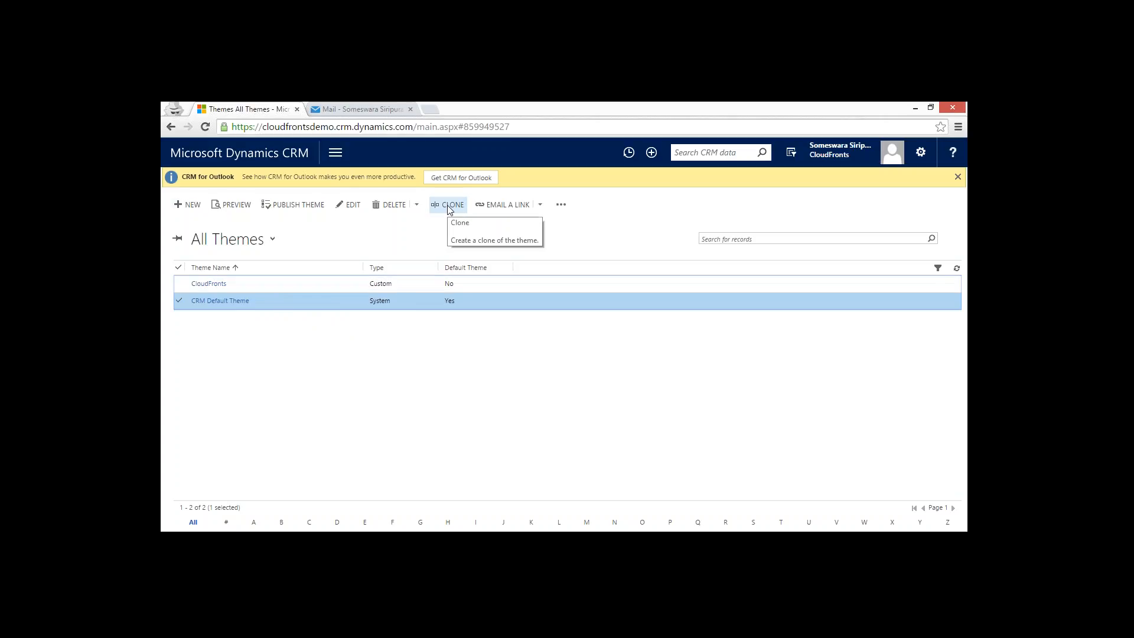
left_click(324, 285)
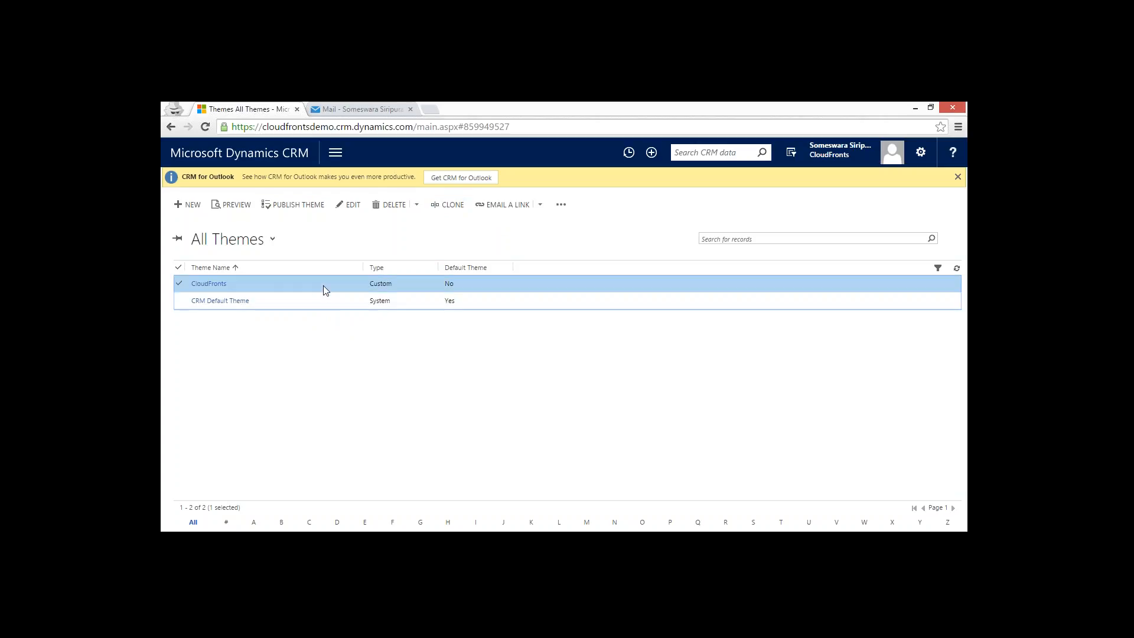
double_click(273, 285)
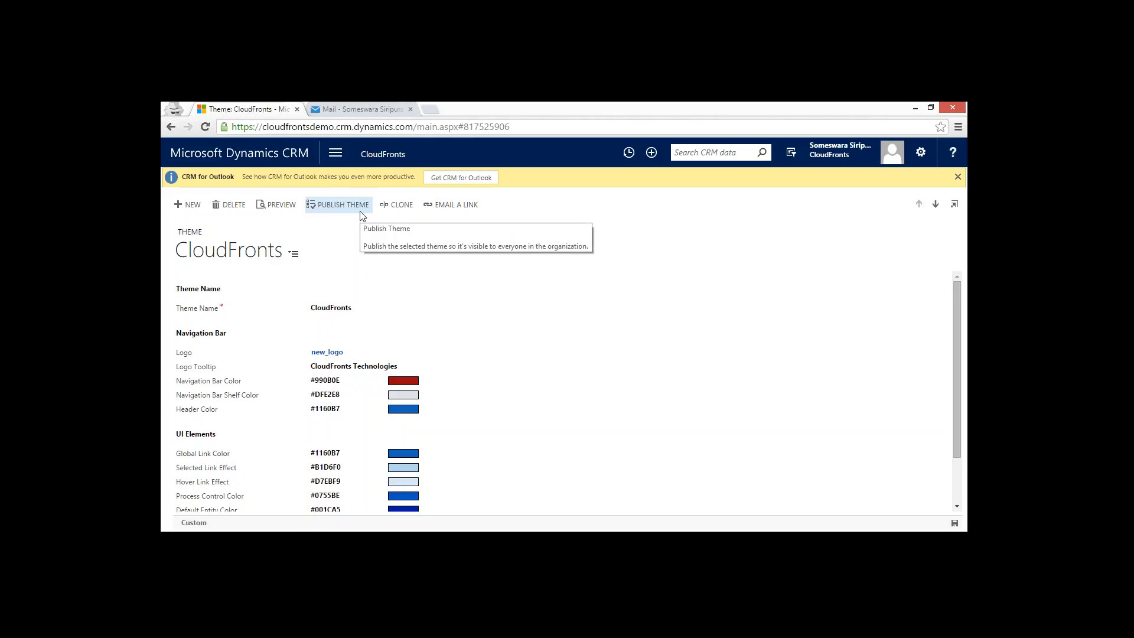
left_click(282, 205)
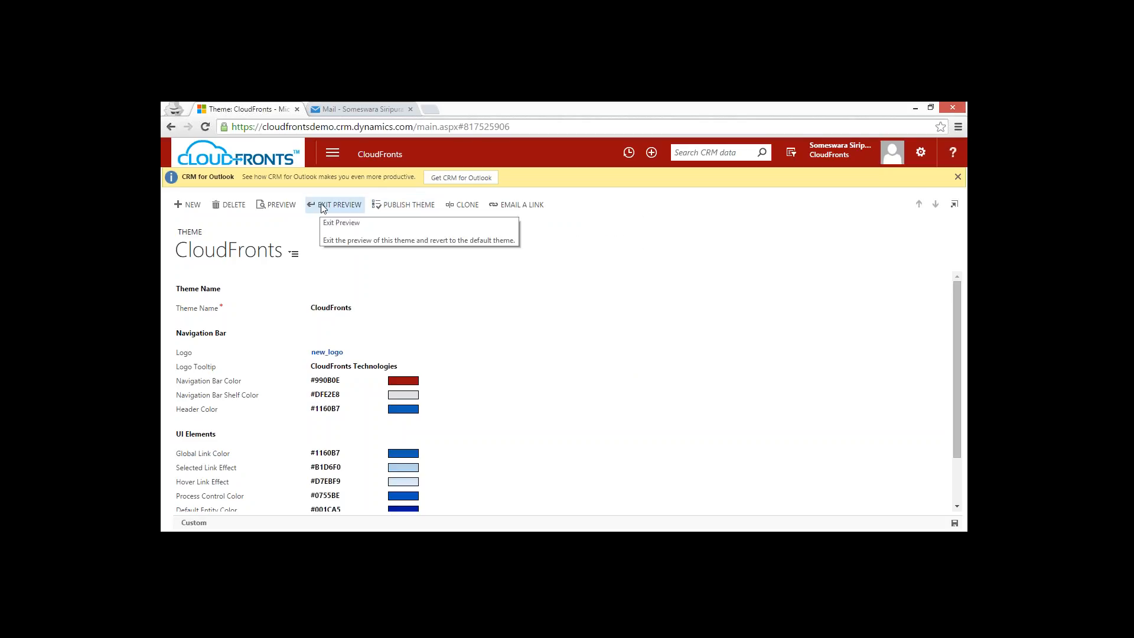
left_click(419, 210)
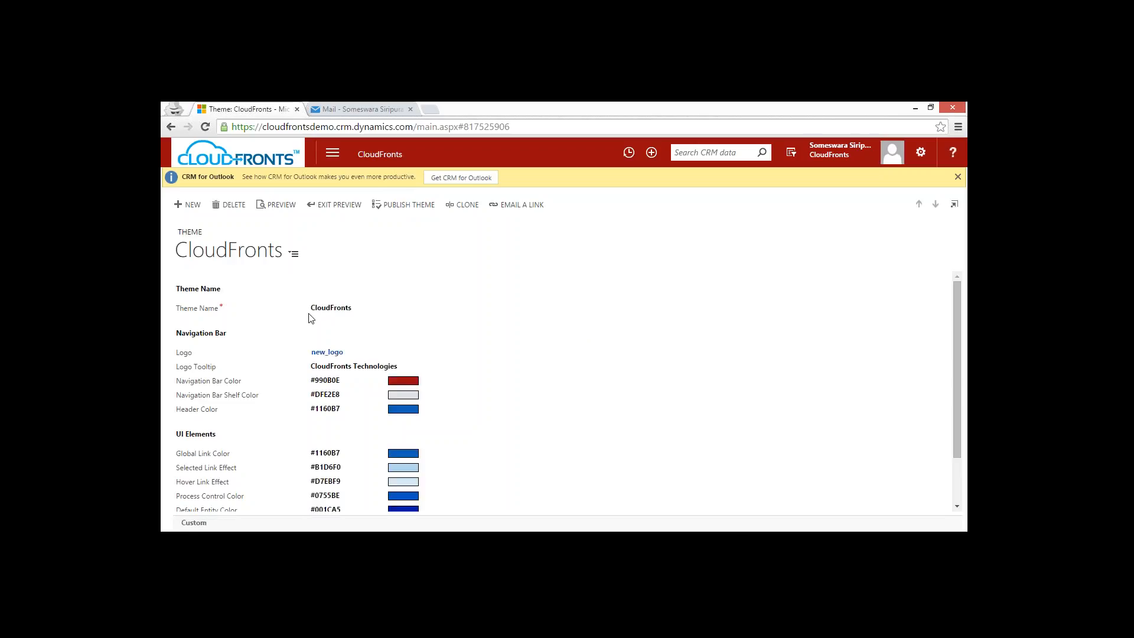
Open the Fabrikam, Inc. (sample) account from the Sales accounts and dismiss the CRM for Outlook notice.
left_click(333, 155)
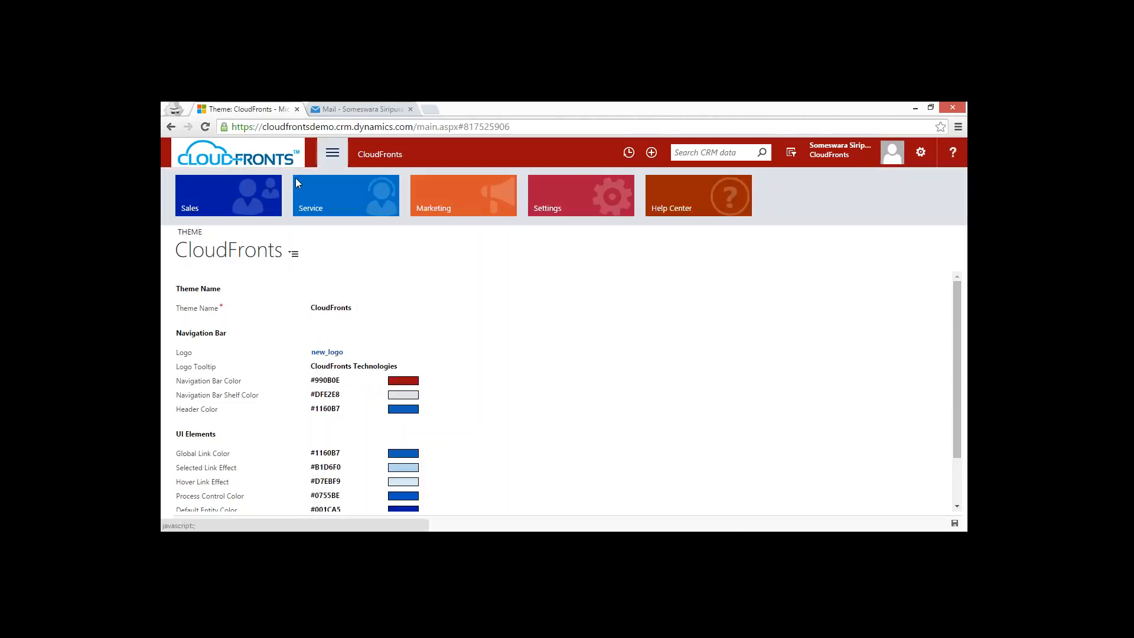
left_click(215, 204)
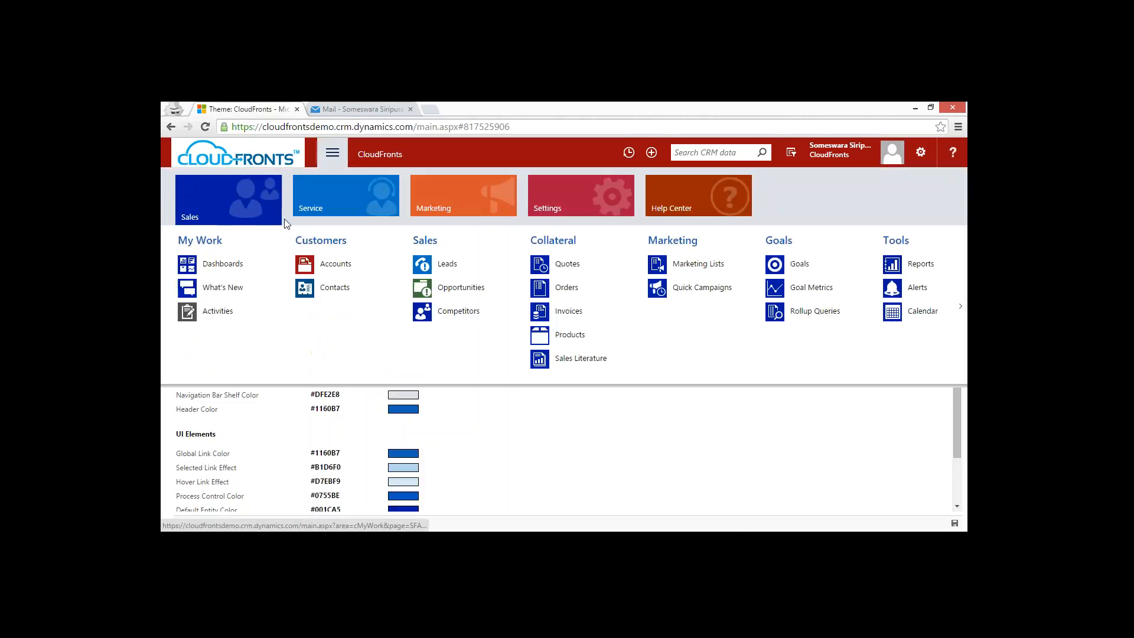
left_click(362, 266)
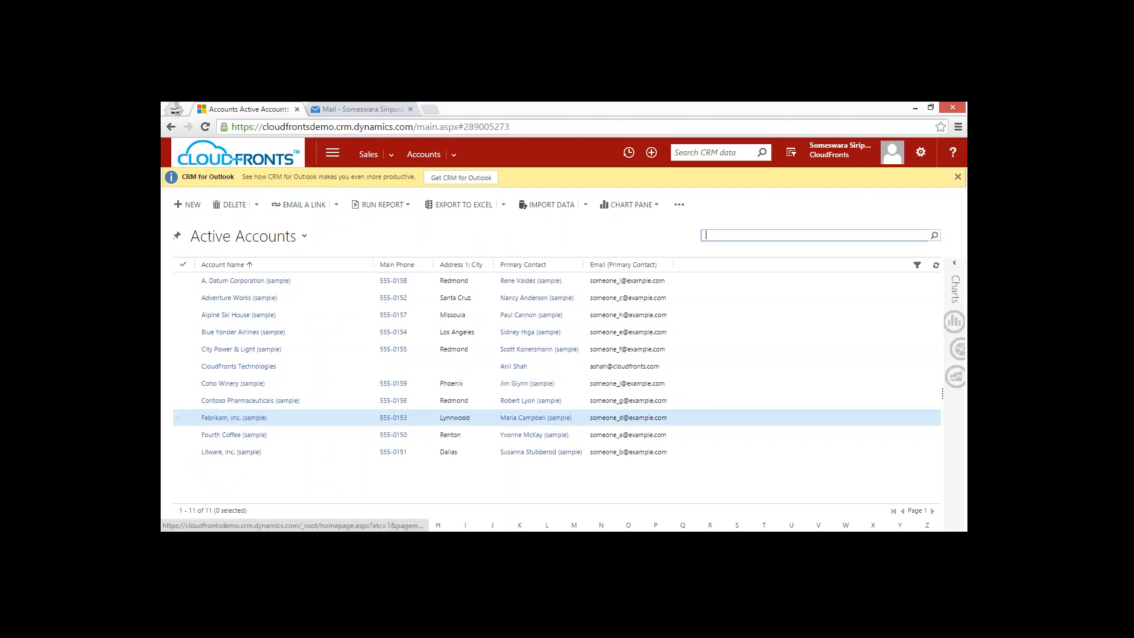
left_click(248, 418)
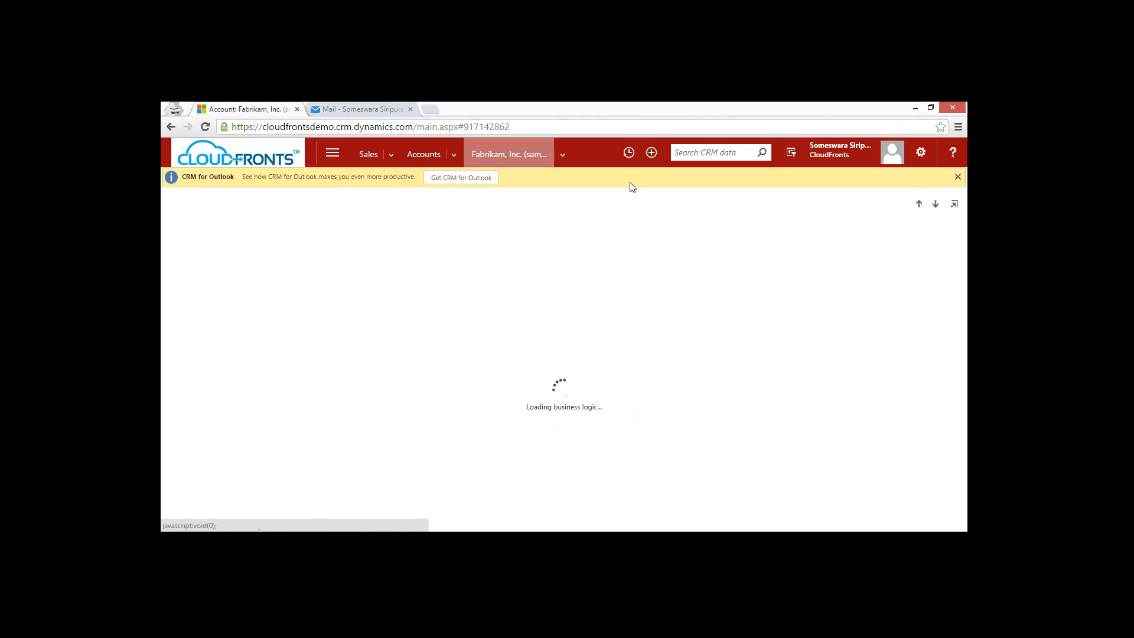
left_click(957, 178)
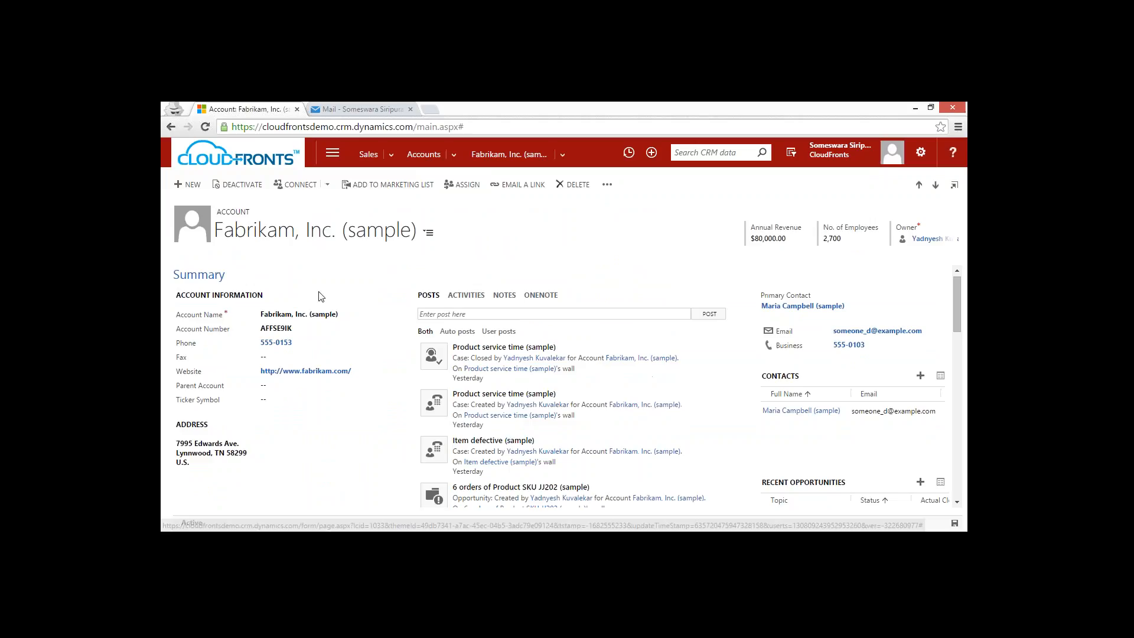
View the Details section of the Fabrikam account form and return to its Summary section.
left_click(428, 235)
left_click(426, 235)
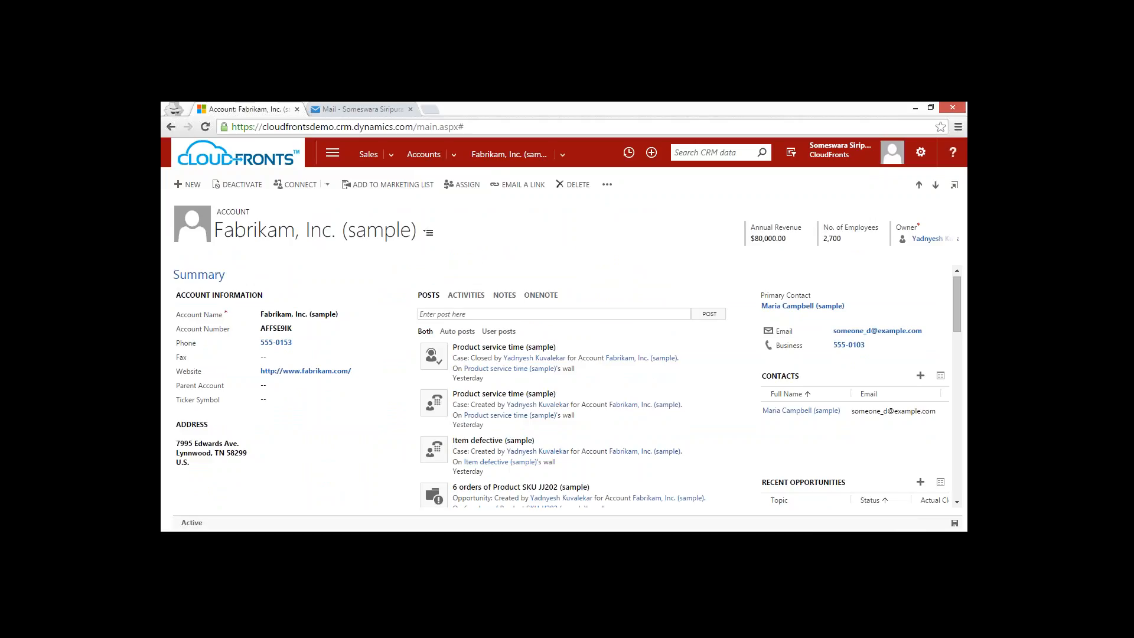
left_click(427, 236)
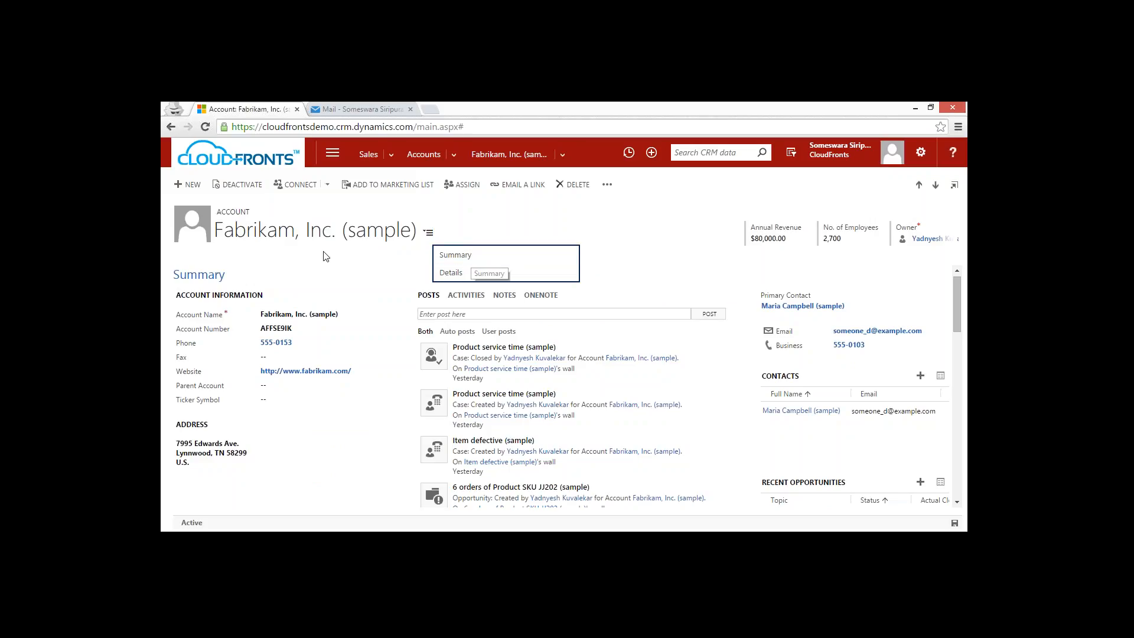
left_click(428, 235)
left_click(451, 273)
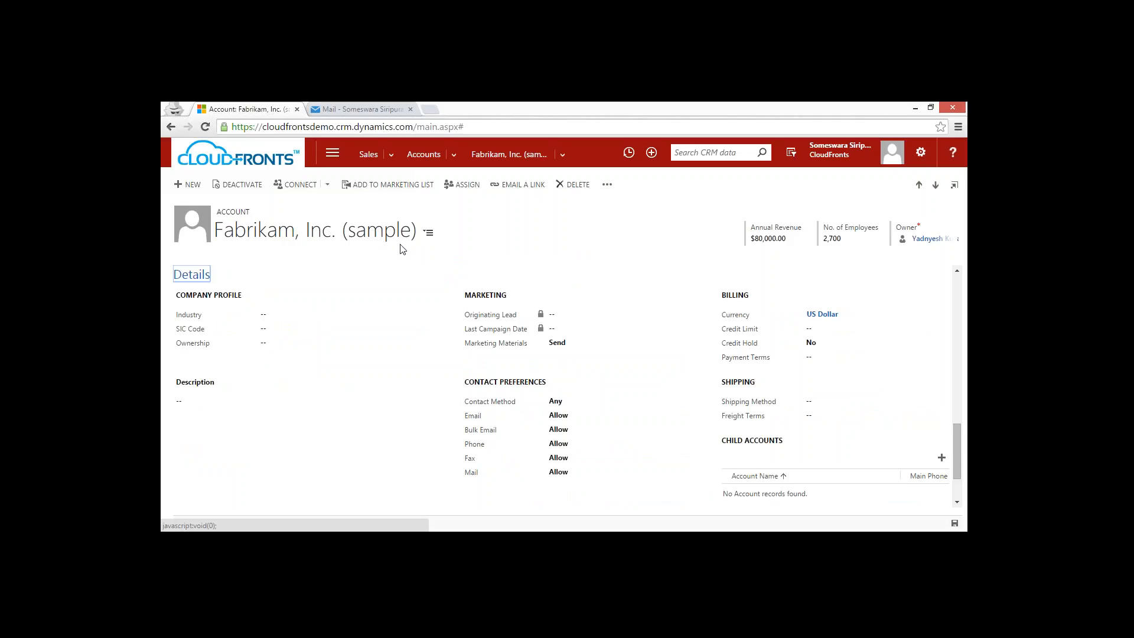
left_click(428, 232)
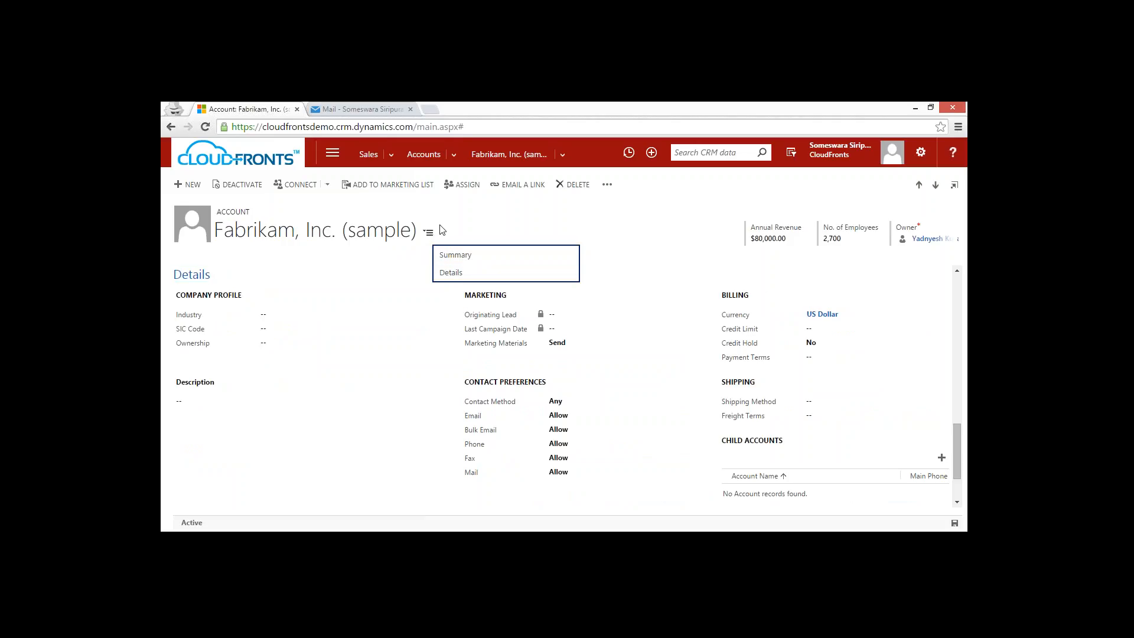
left_click(456, 258)
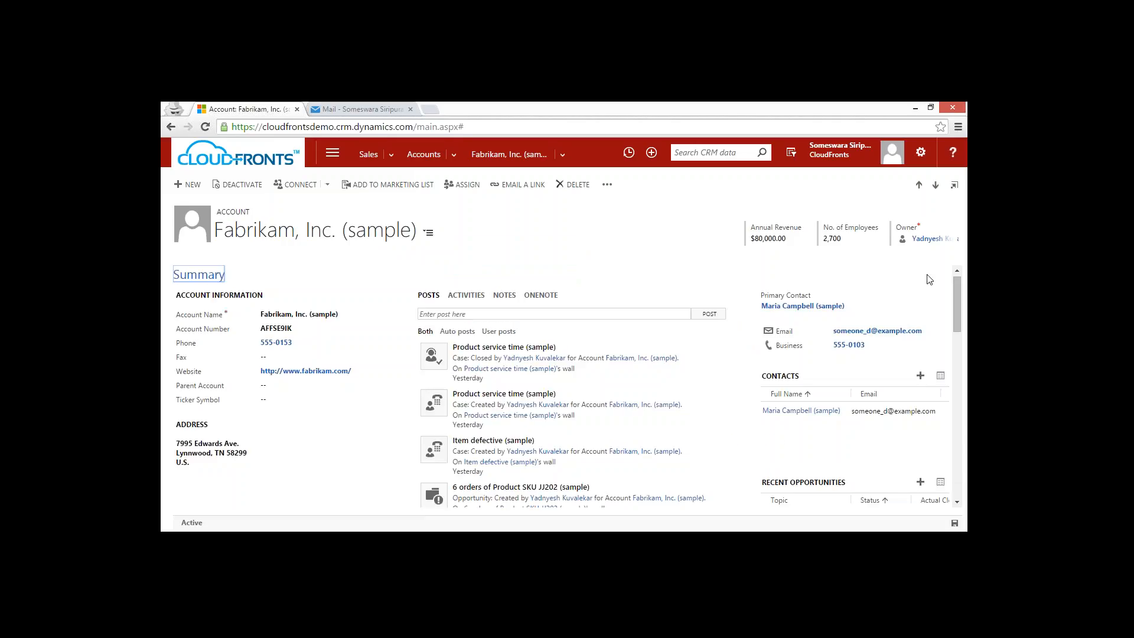
Look through the Sales area's navigation entries, including the Projects entity under Extensions.
left_click(368, 158)
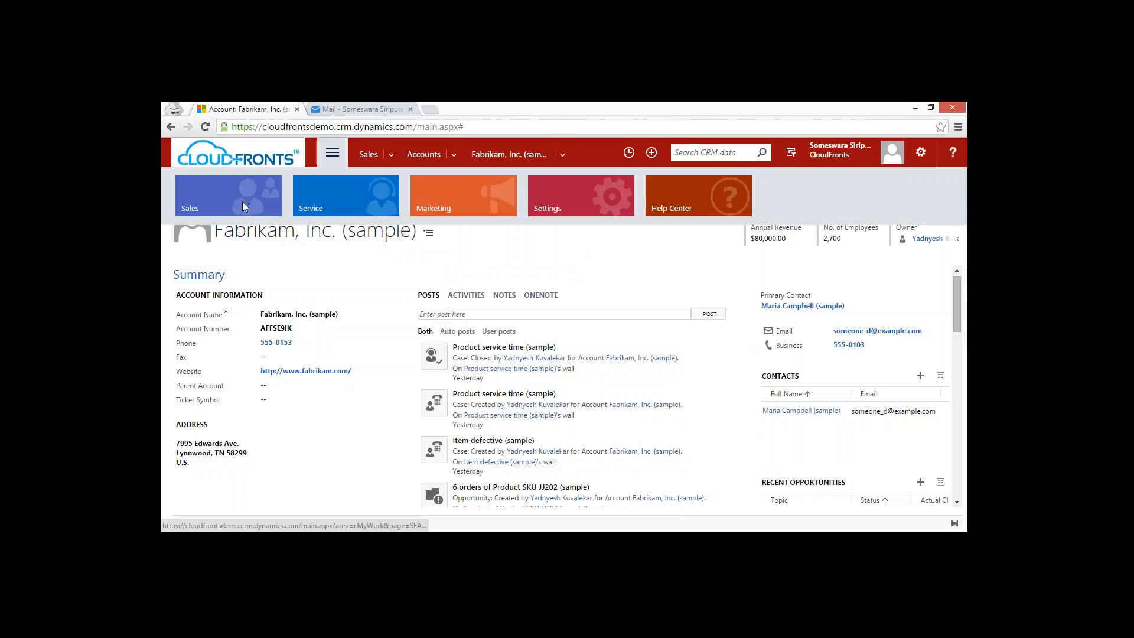
left_click(242, 200)
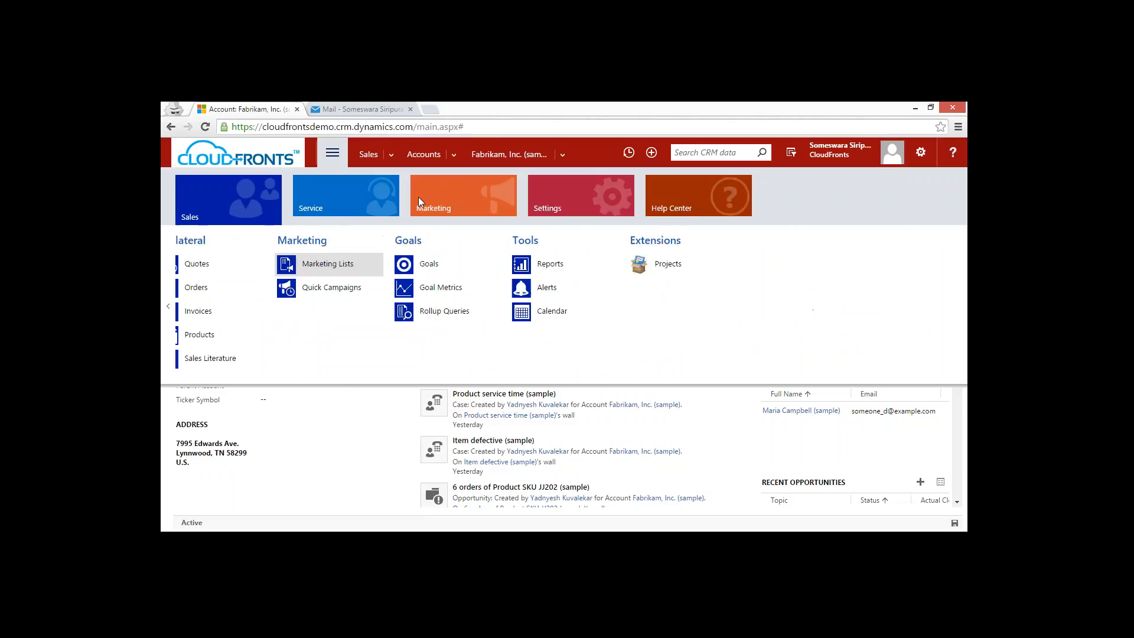
scroll(418, 197, "up", 3)
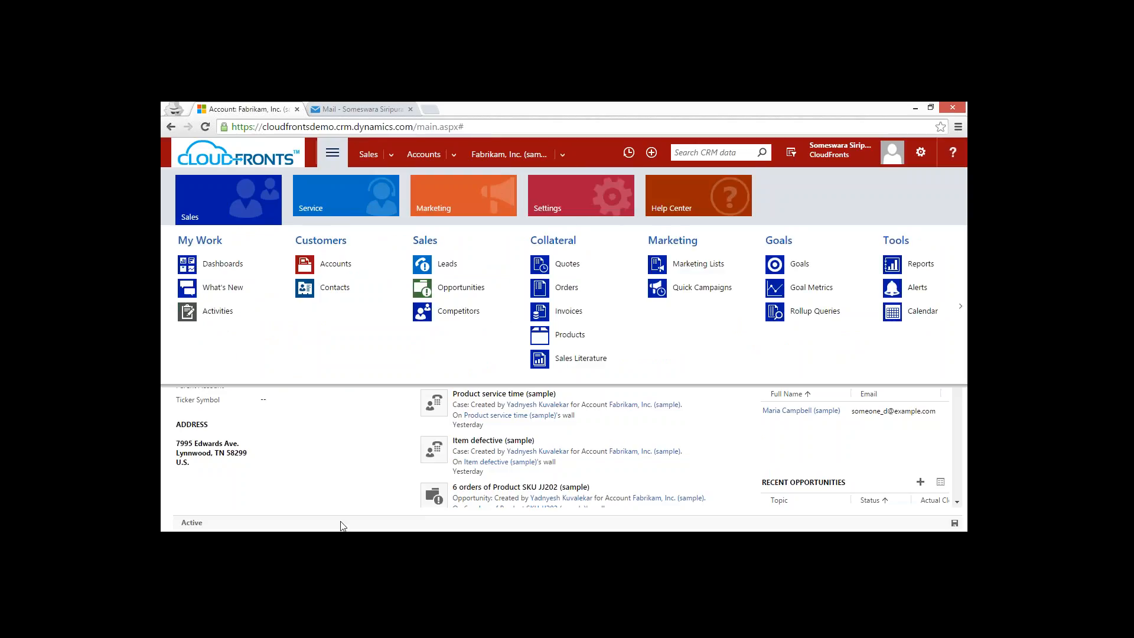
Switch to the Default Solution window and highlight the Project entity's color code.
left_click(362, 490)
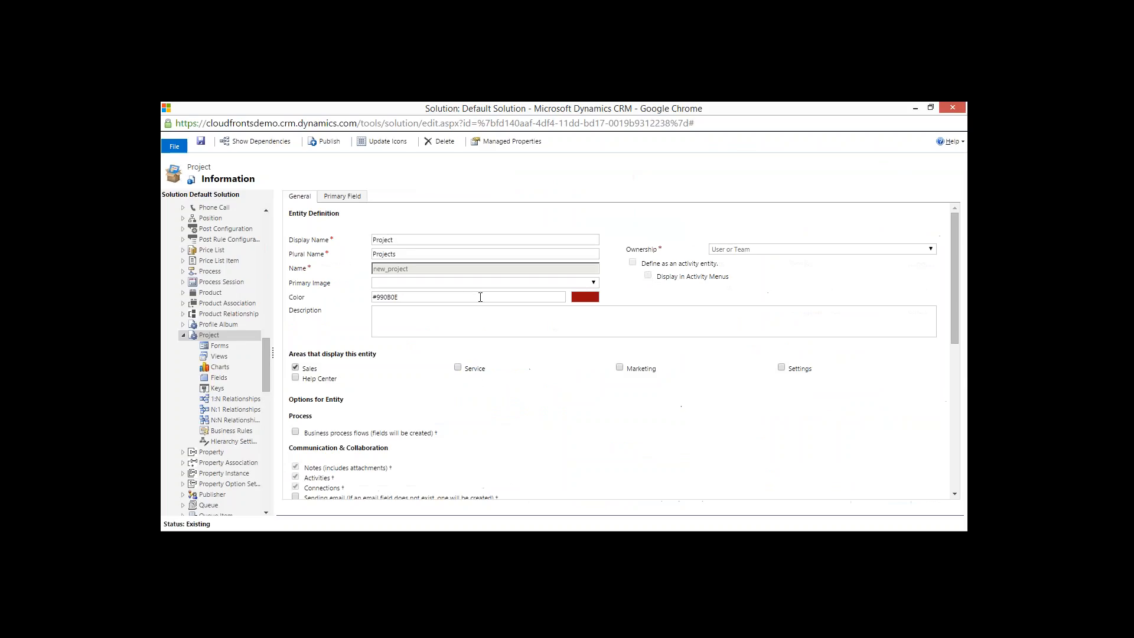
left_click_drag(412, 298, 336, 296)
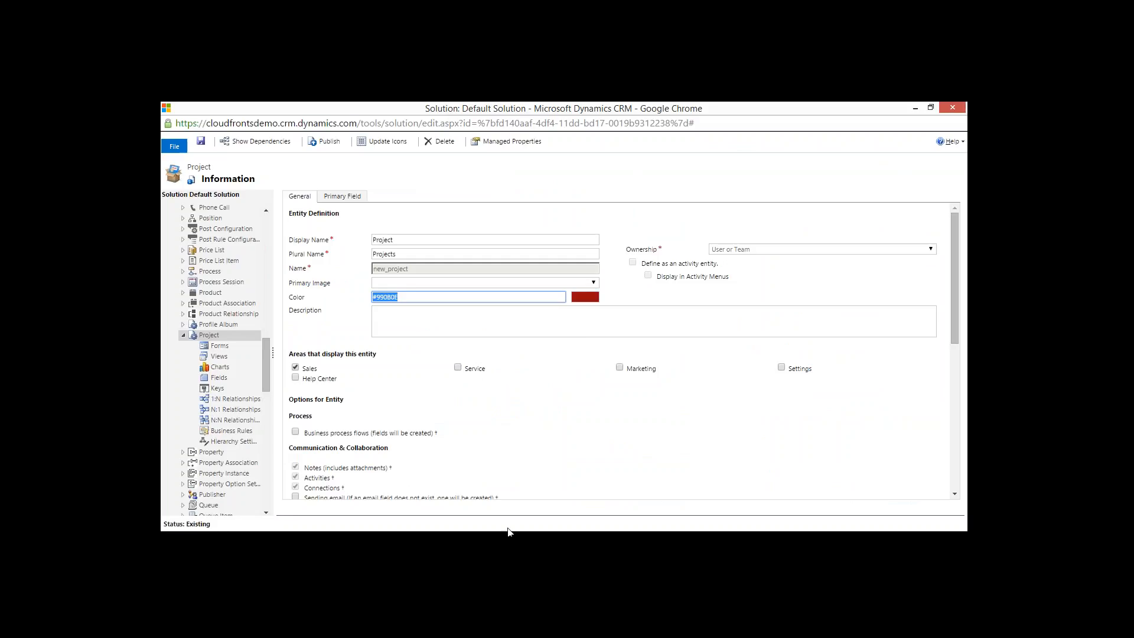
Switch to the PowerPoint slide show and advance to the Redesigned Import/Export Capabilities slide.
mouse_move(513, 535)
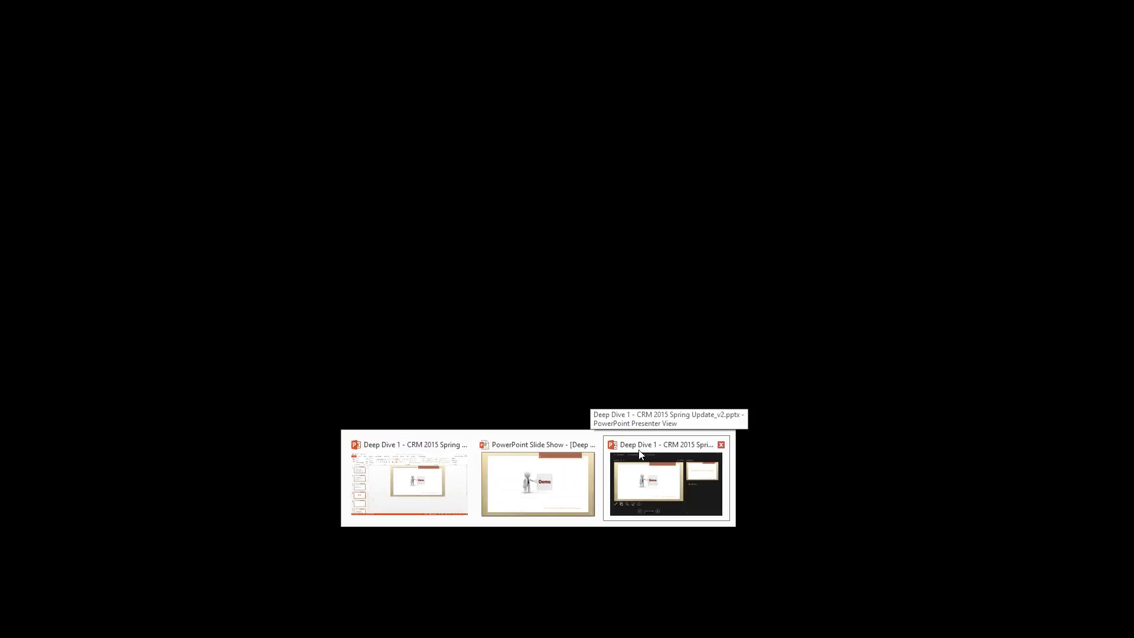
left_click(640, 453)
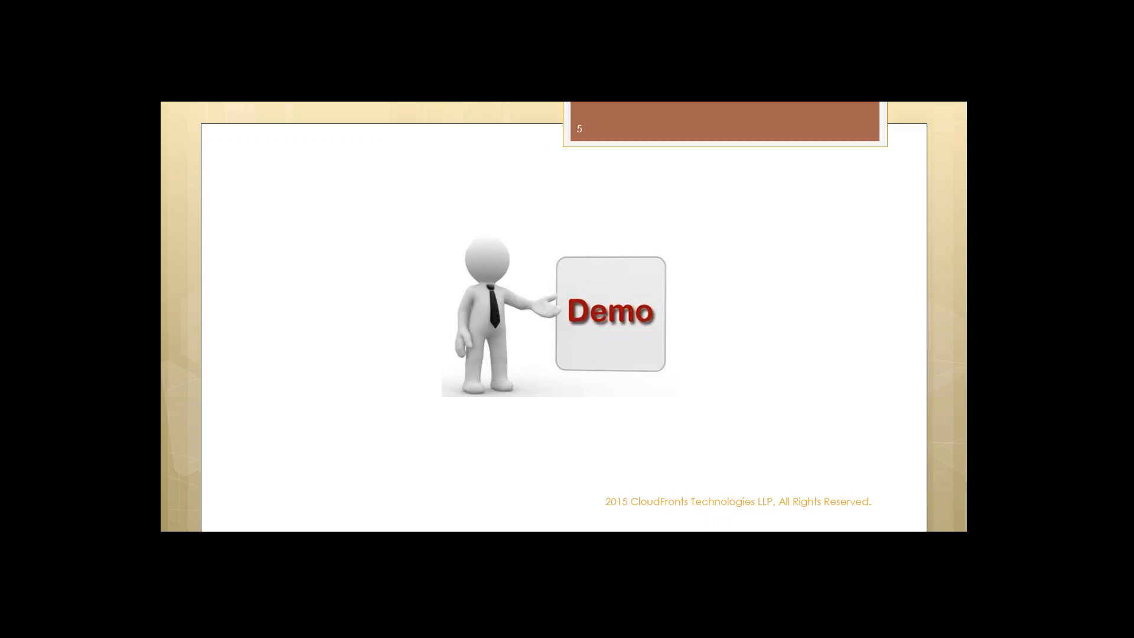
key("Right")
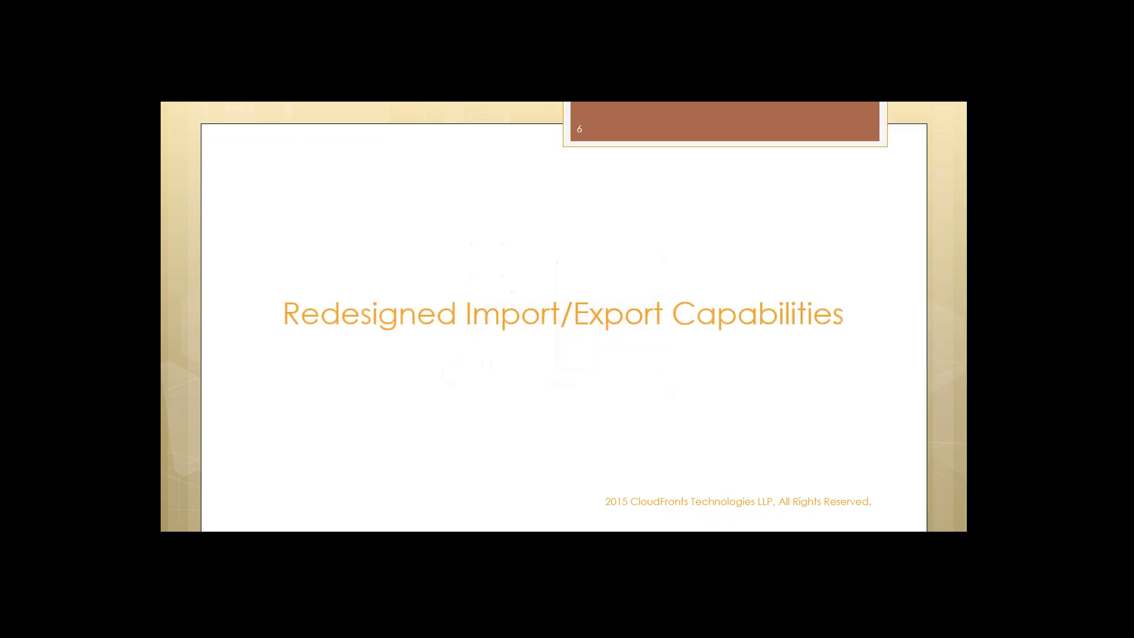
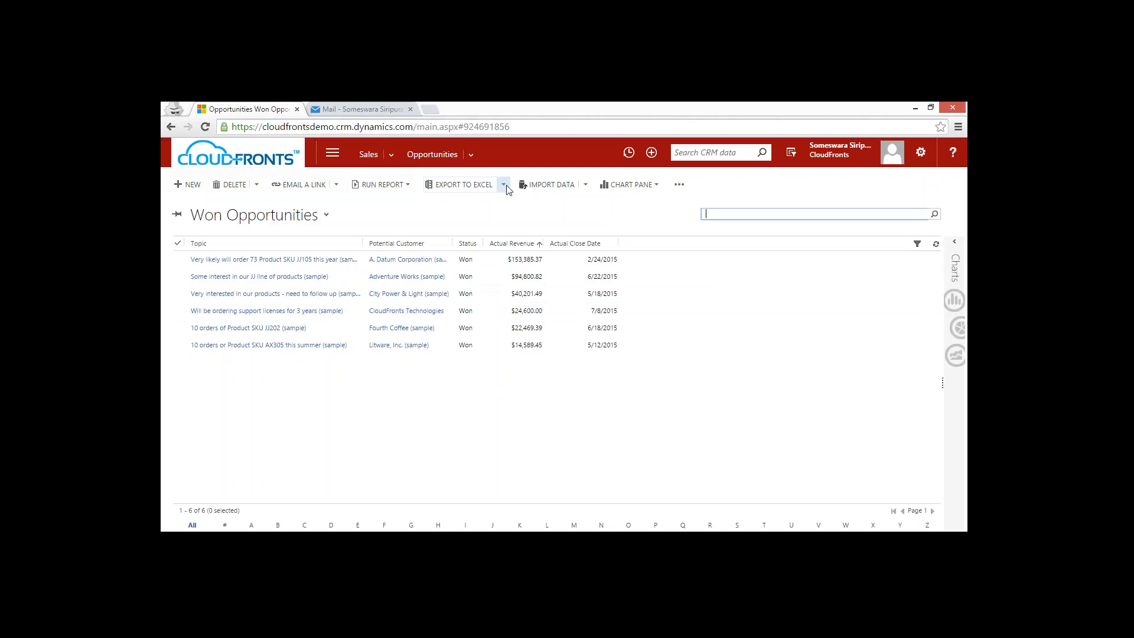
Open the Won Opportunities list in Excel Online from its Excel export options.
left_click(484, 392)
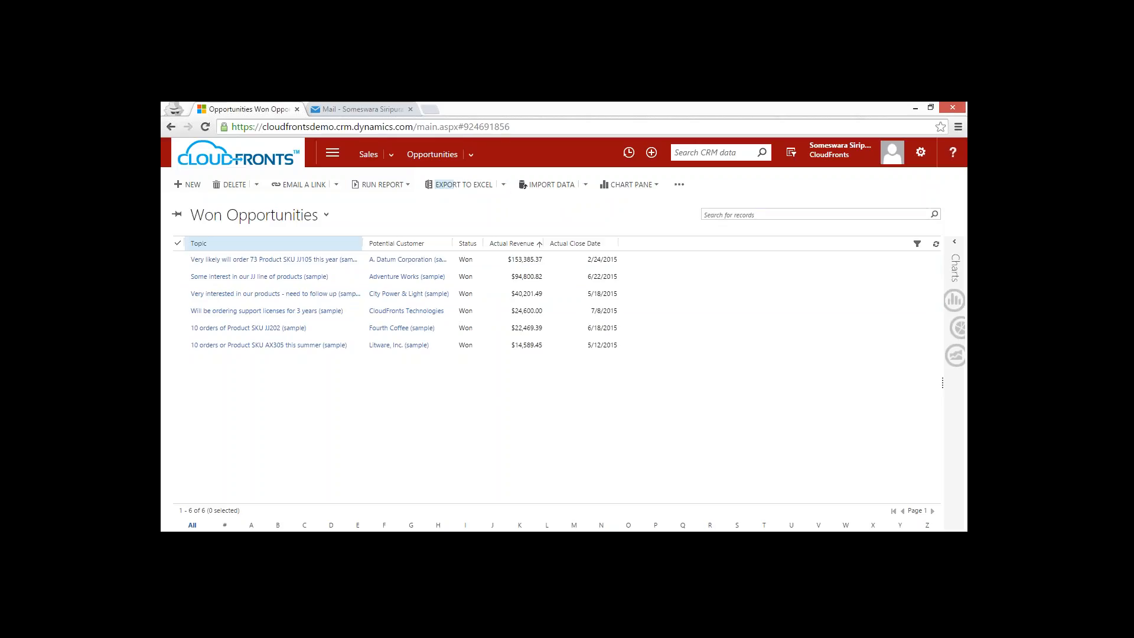
left_click(505, 186)
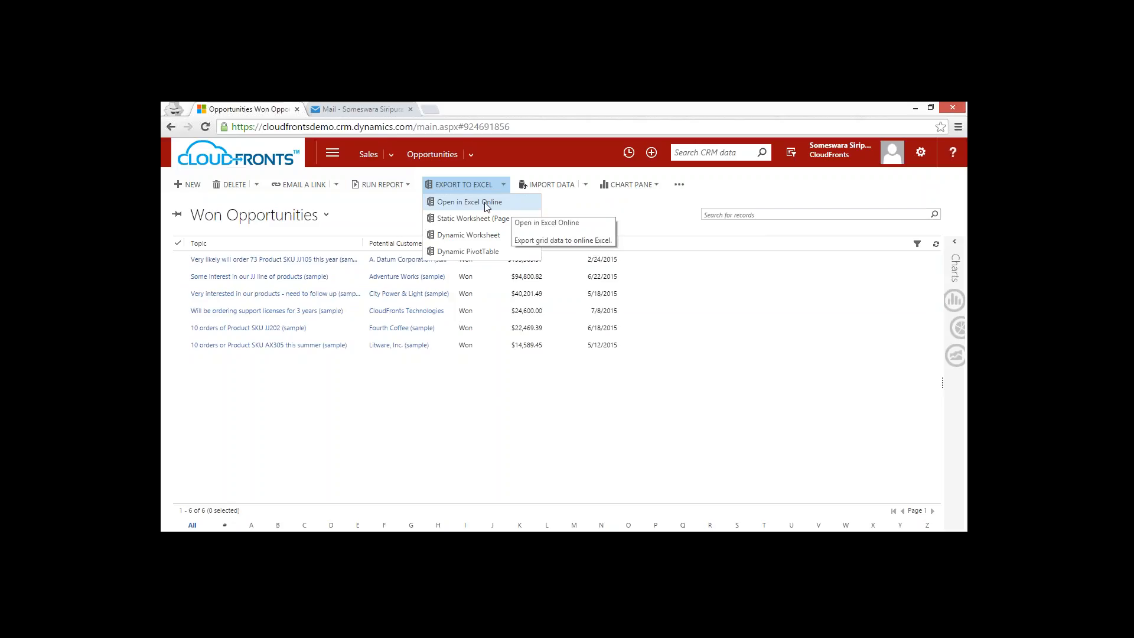
left_click(484, 203)
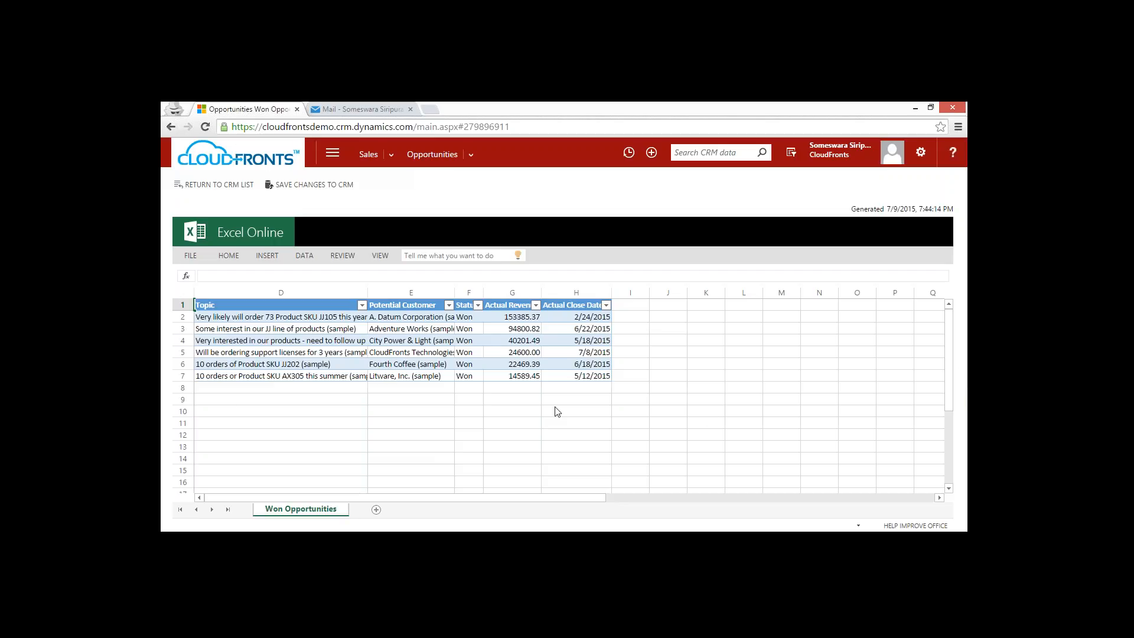
Sum the Actual Revenue values G2:G7 in cell L2 with the SUM function.
left_click(508, 318)
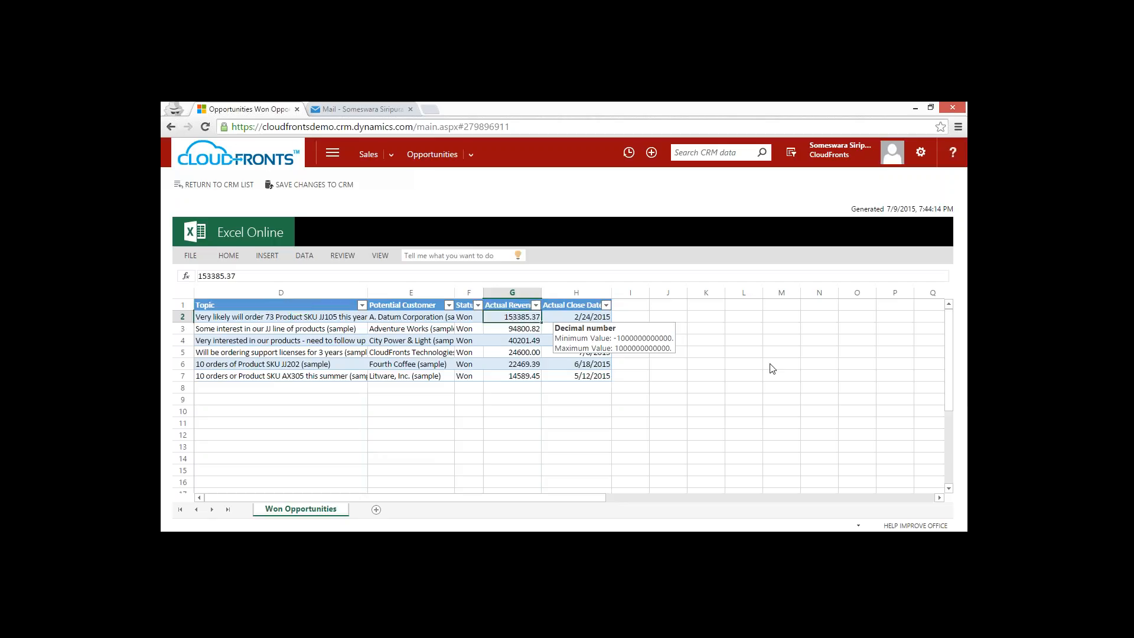
left_click(745, 319)
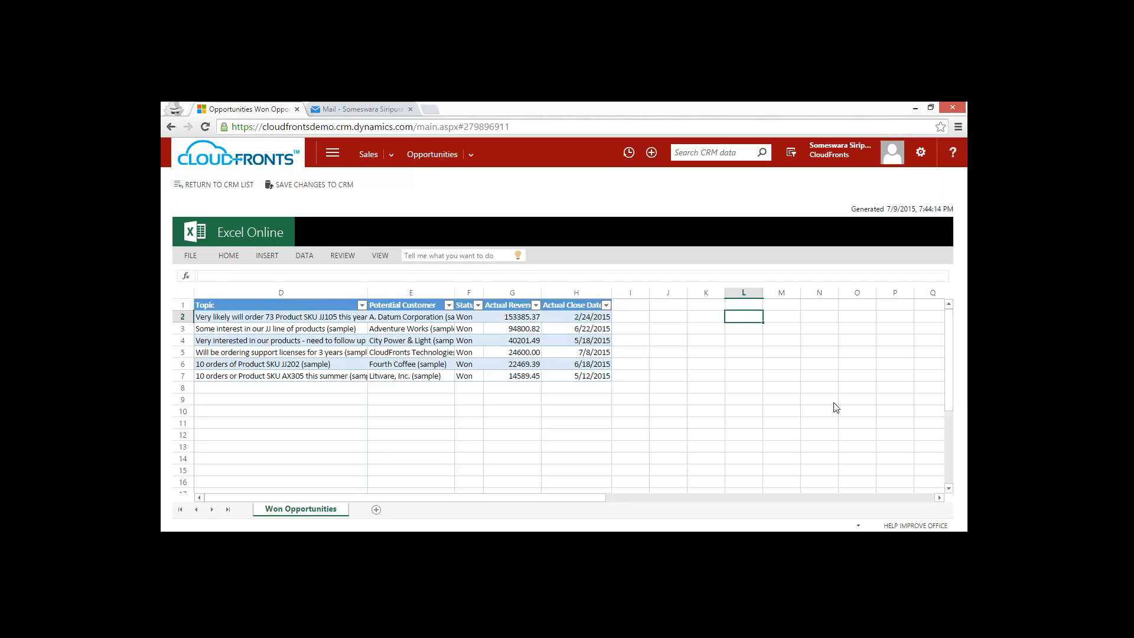
type("=sum")
key("Tab")
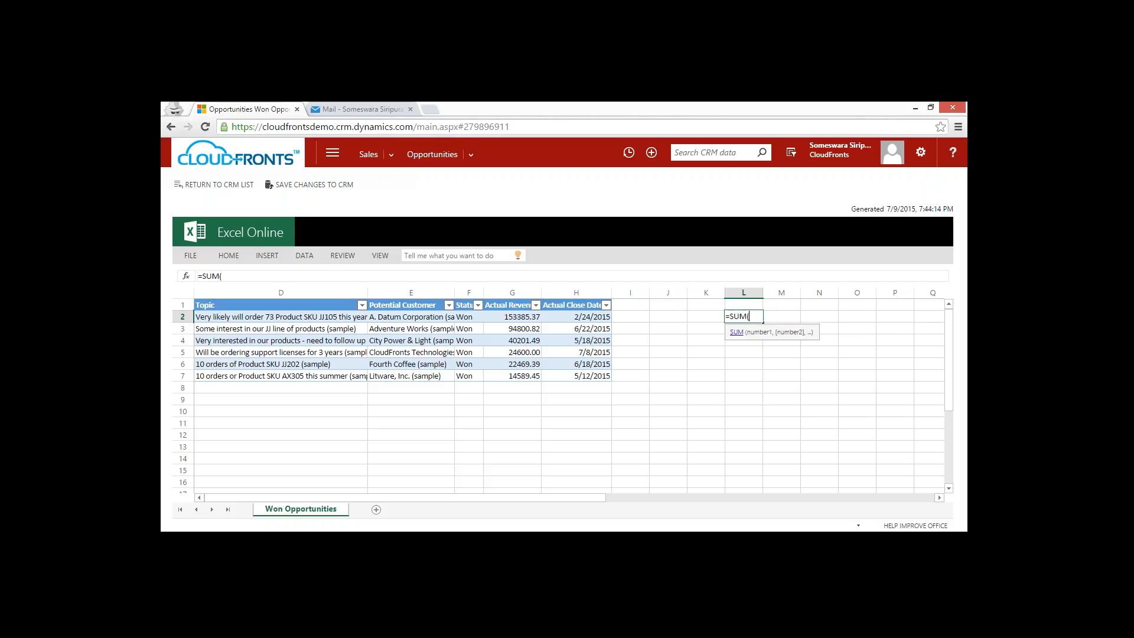
left_click(527, 318)
left_click_drag(521, 380, 538, 379)
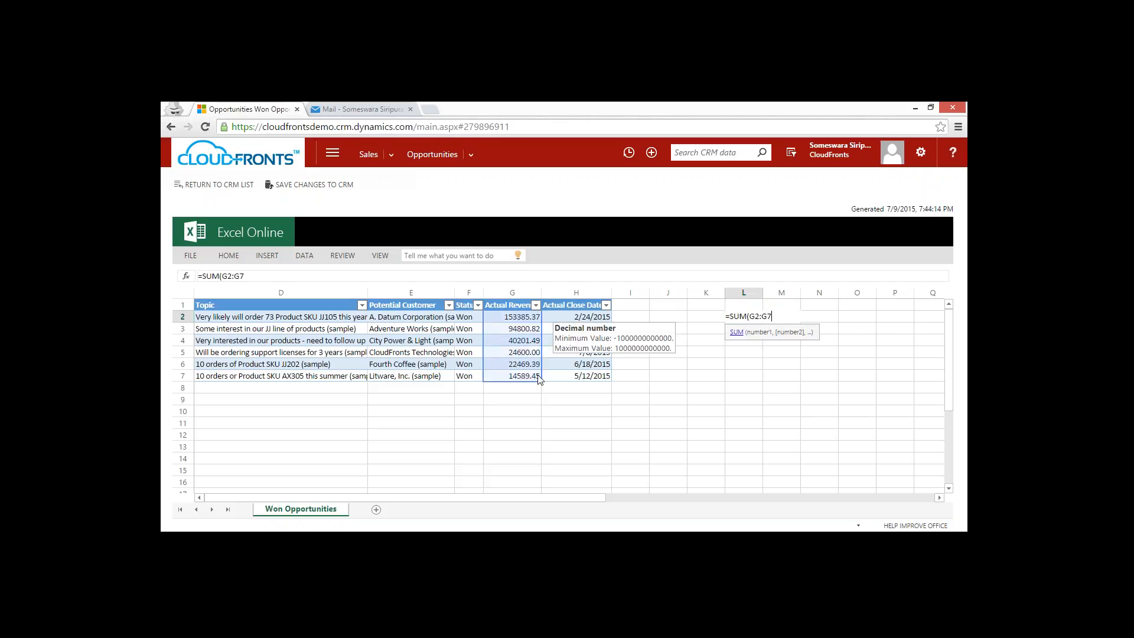
key("Return")
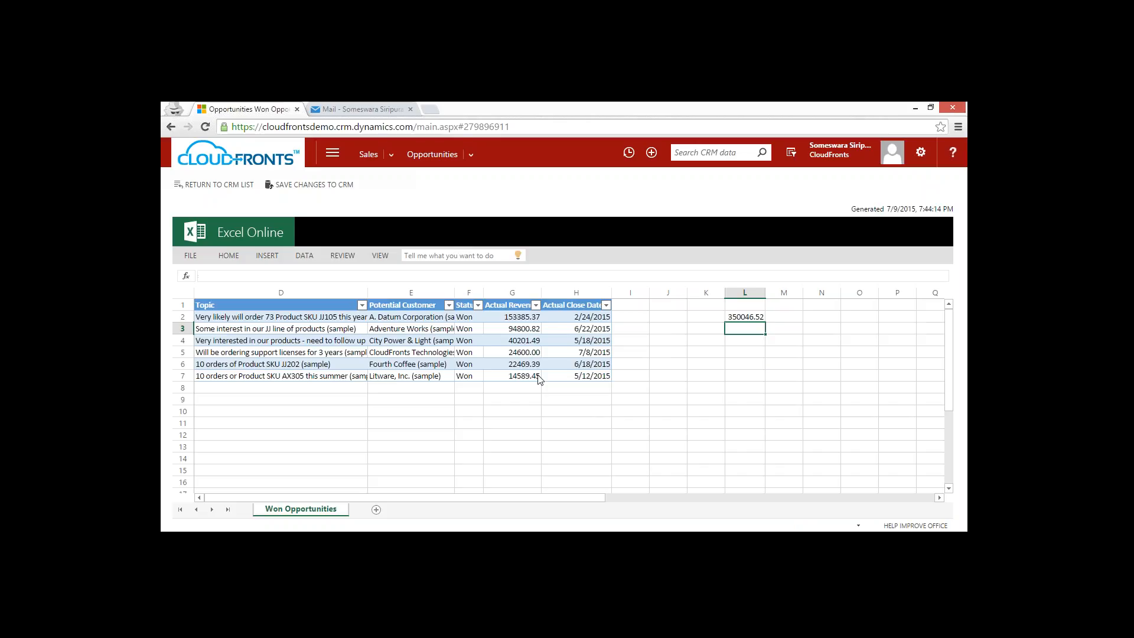
Calculate 20 percent of the revenue total in cell L3 with the formula =0.2*L2.
type("=.2*")
left_click(752, 317)
key("Return")
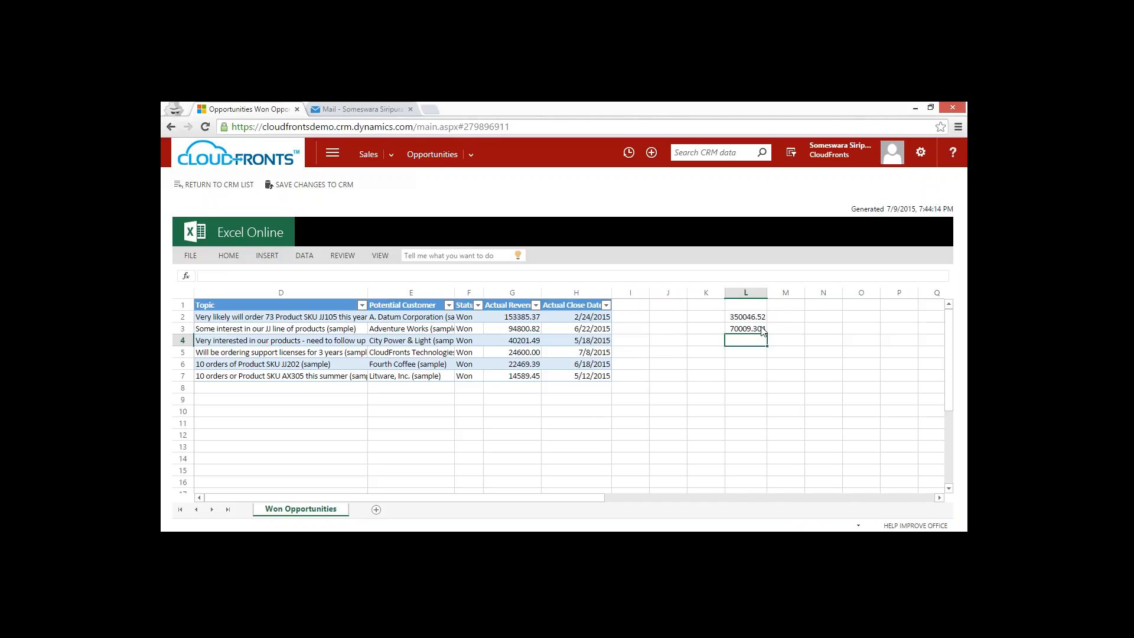
left_click(747, 330)
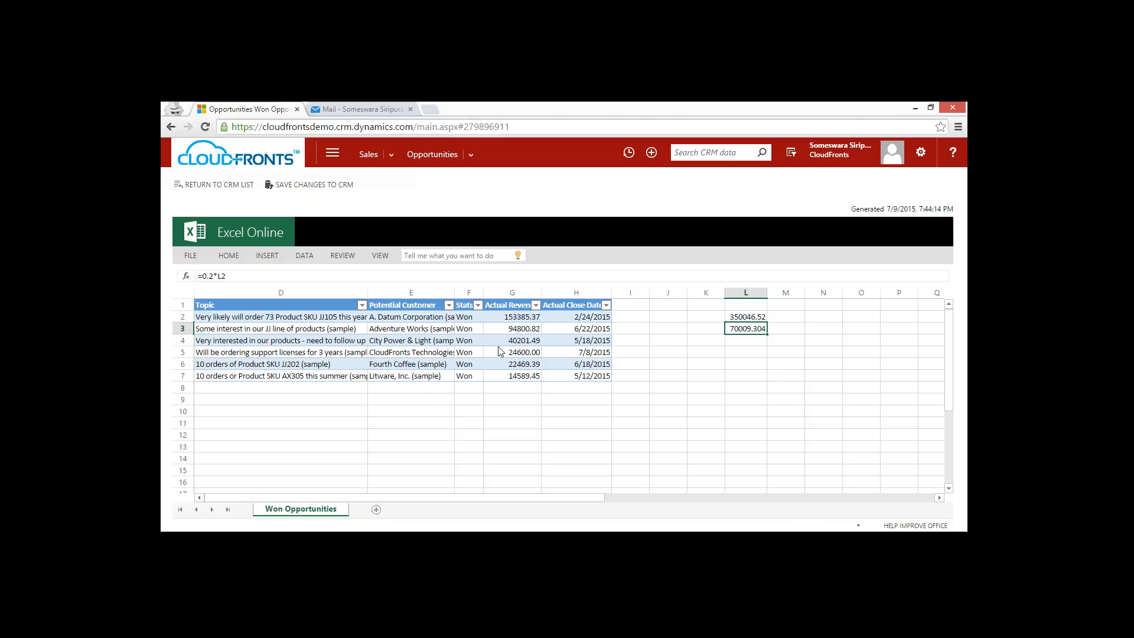
left_click(430, 342)
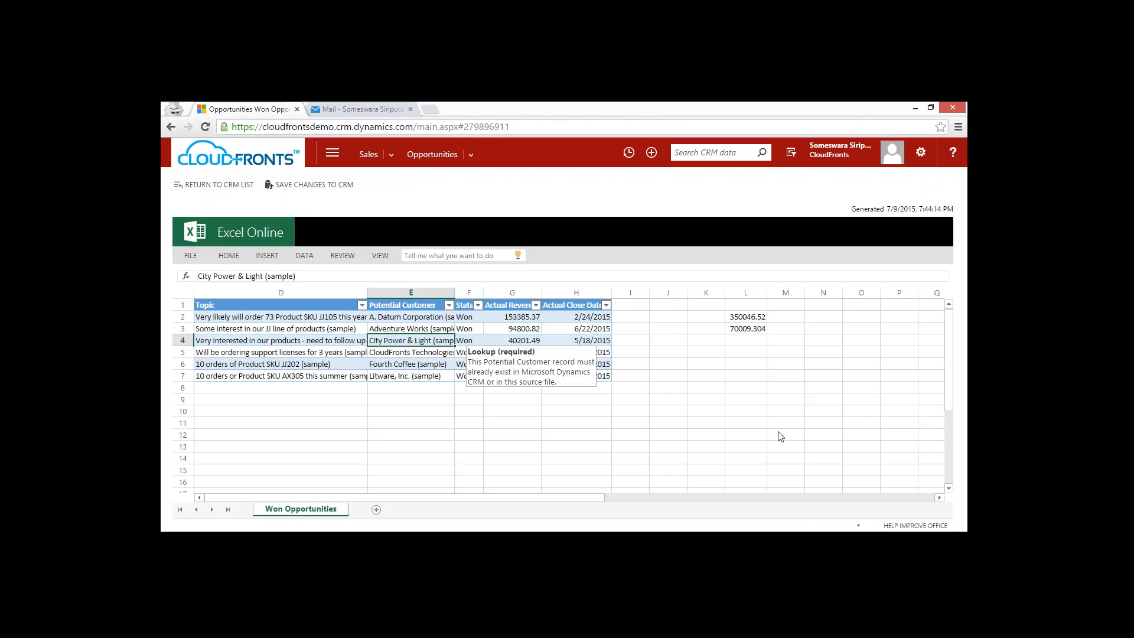
left_click(679, 376)
left_click(655, 342)
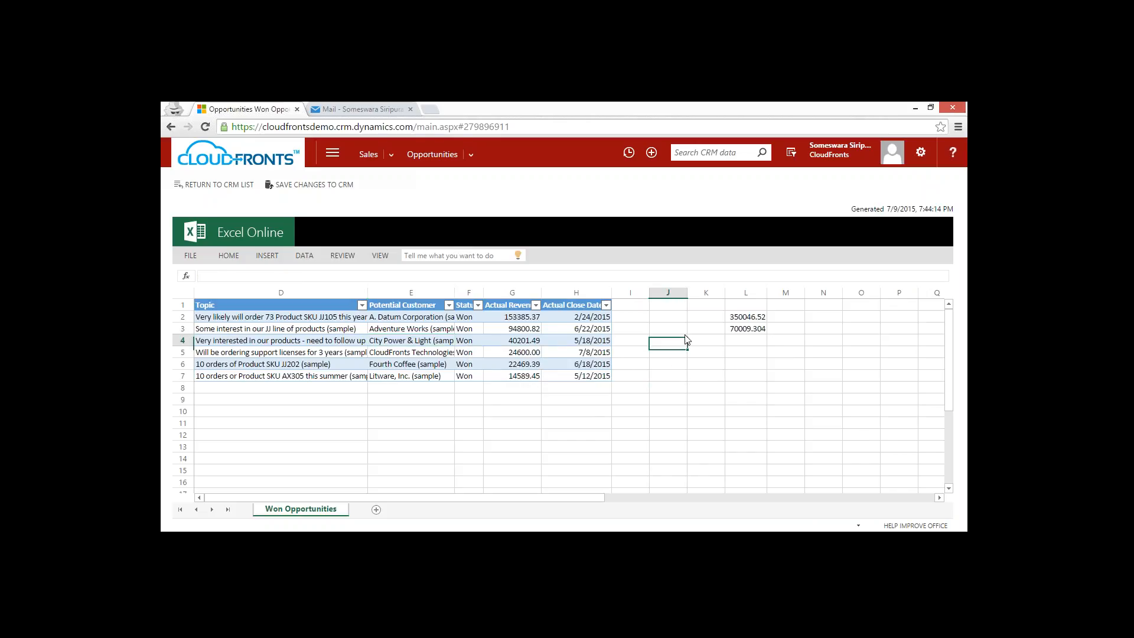
Hide the Status column (F) in the Won Opportunities sheet.
left_click(266, 258)
left_click(469, 293)
right_click(469, 293)
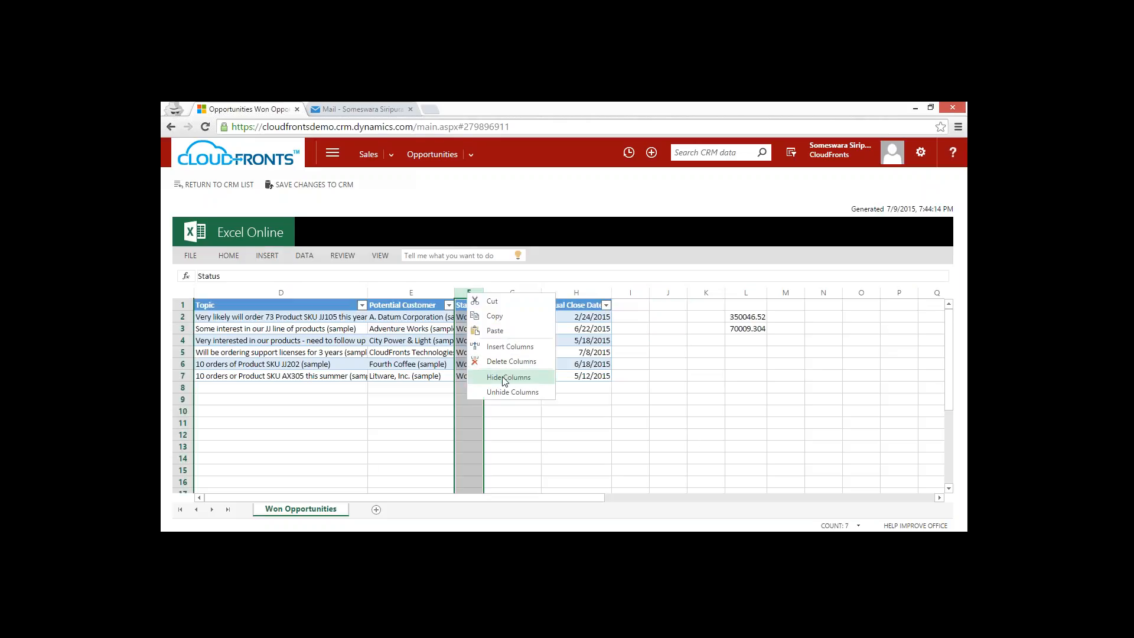
left_click(505, 378)
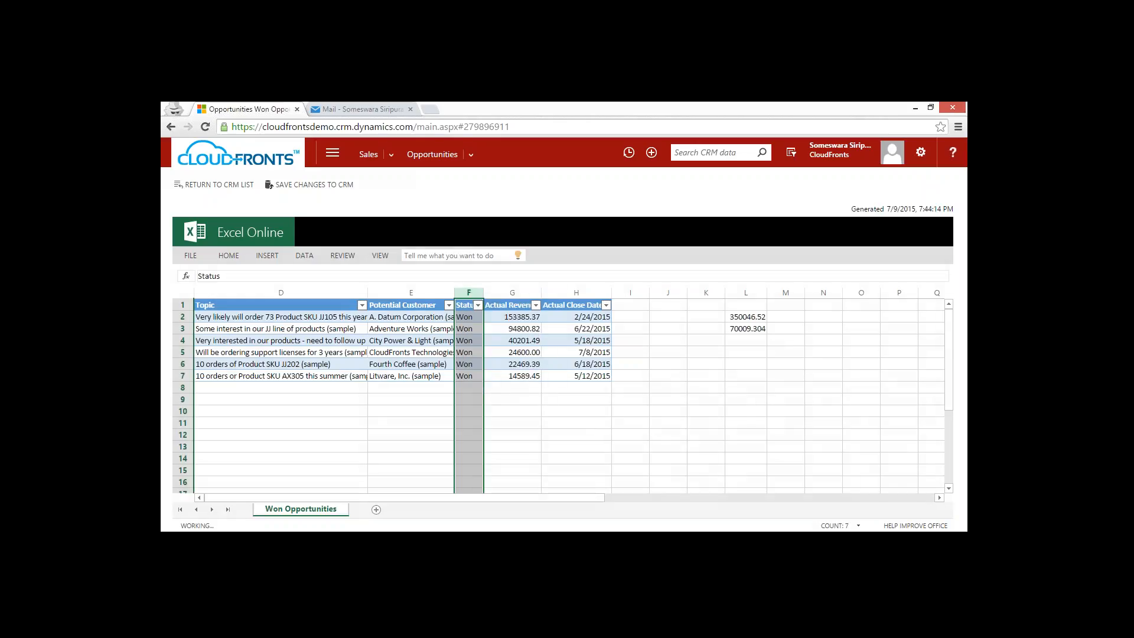
left_click(648, 437)
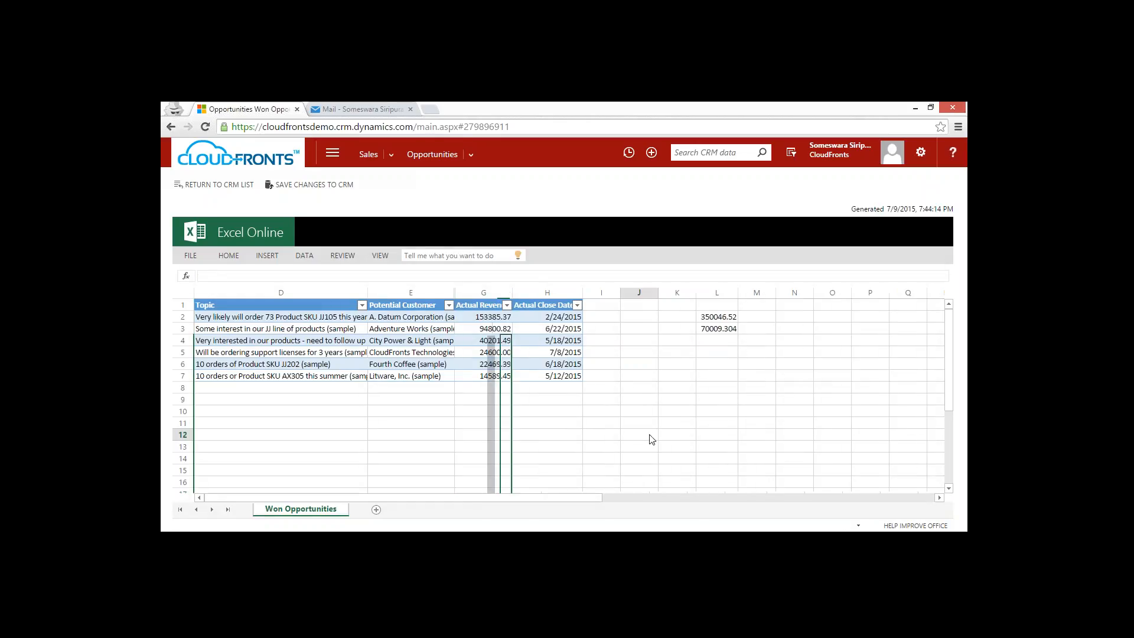
Insert a 2-D pie chart from the Potential Customer and Actual Revenue columns, including their headers.
left_click(420, 307)
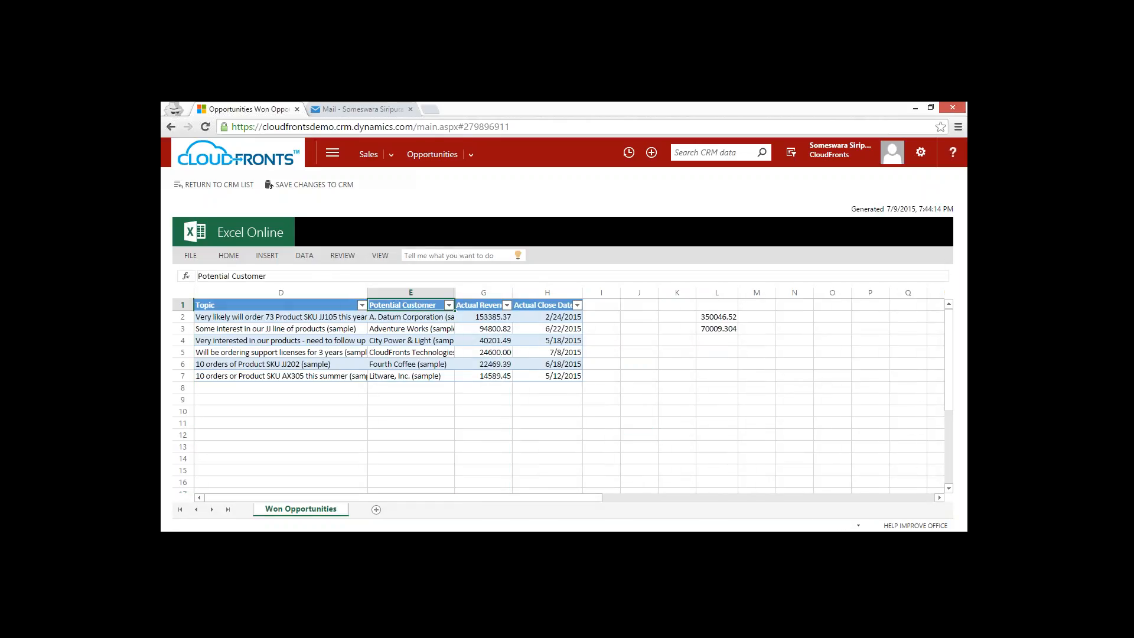
left_click(481, 378, "shift")
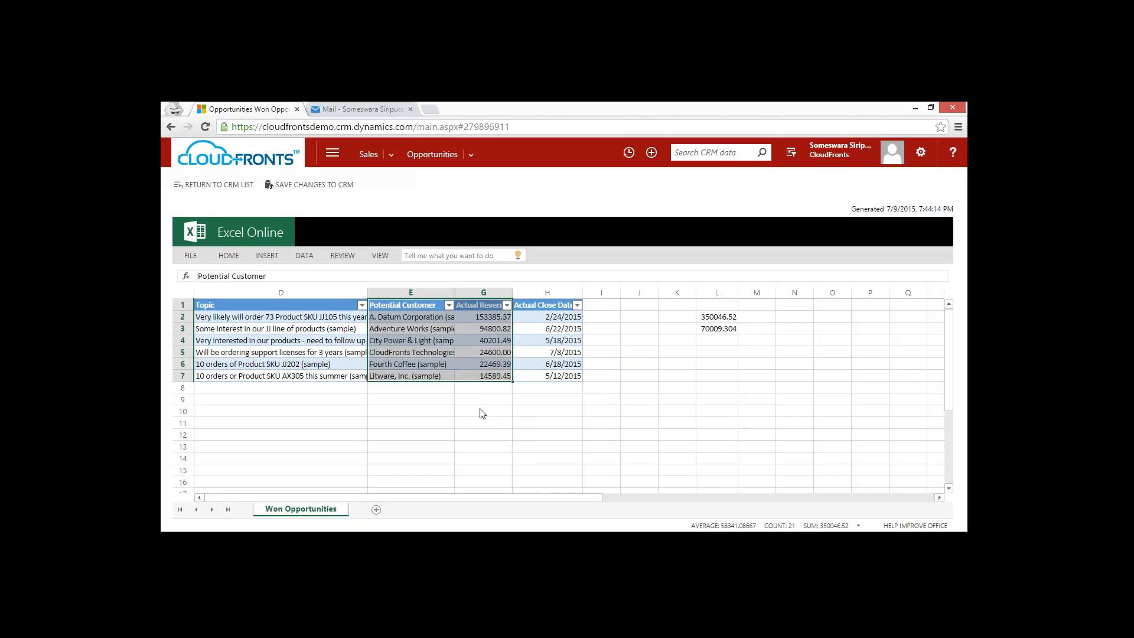
left_click(268, 258)
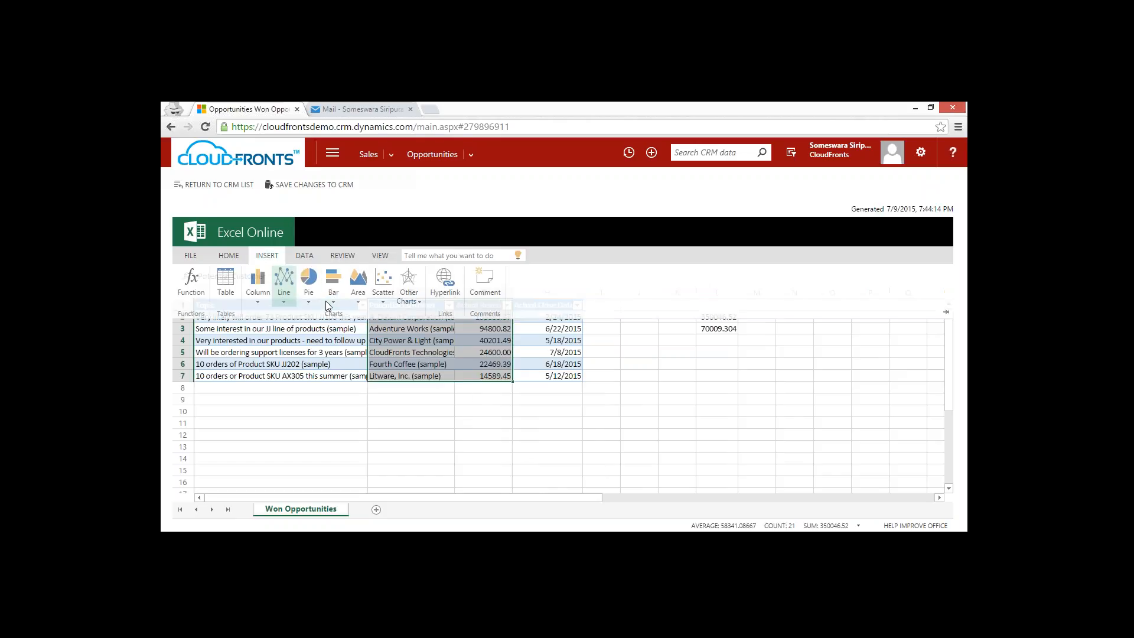
left_click(333, 302)
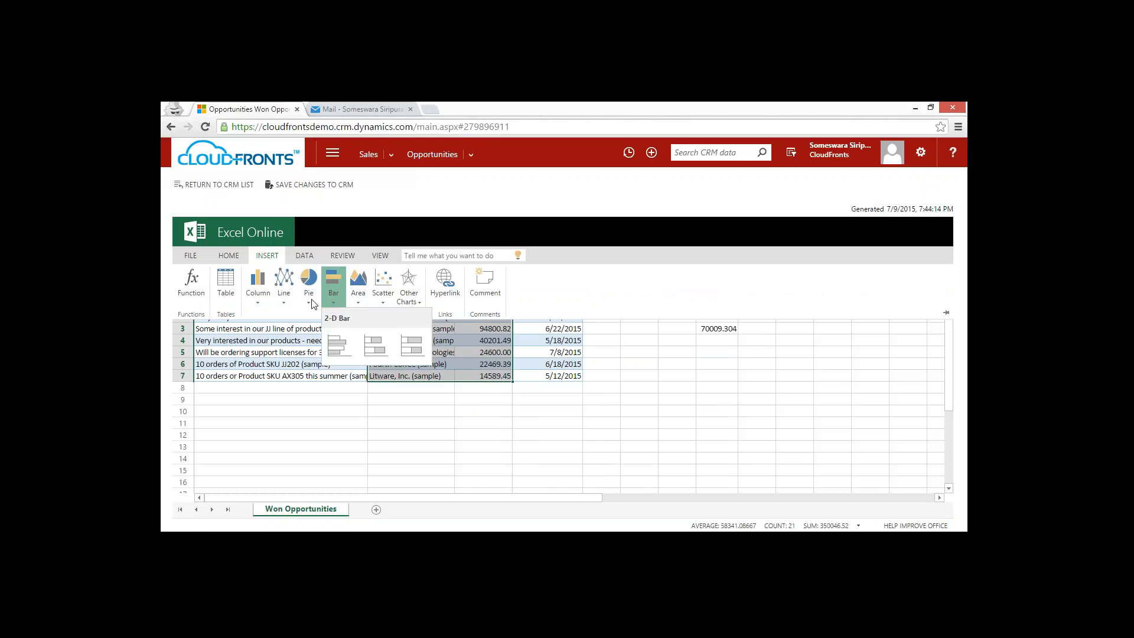
left_click(310, 301)
left_click(310, 304)
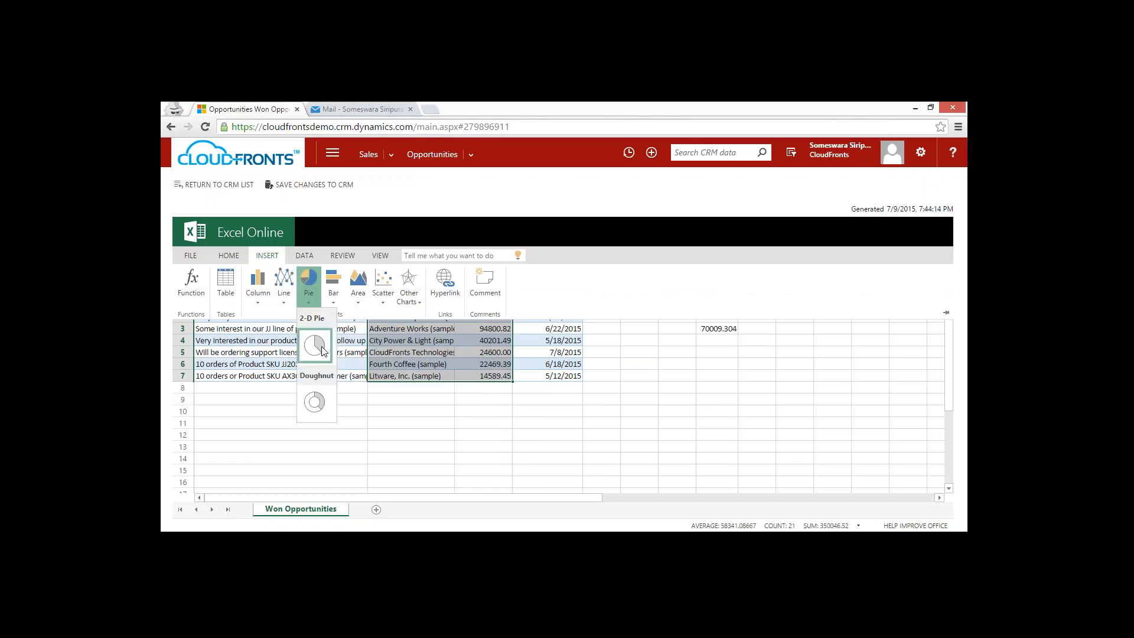
left_click(314, 345)
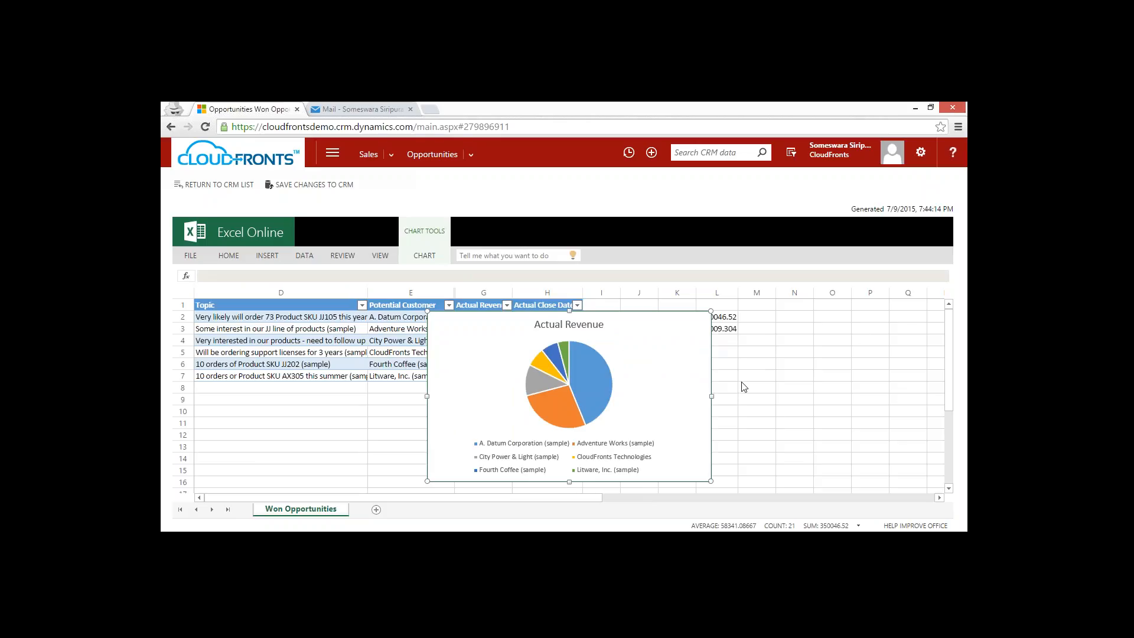
Delete the Actual Revenue pie chart and return to the CRM list without saving the Excel changes.
key("Delete")
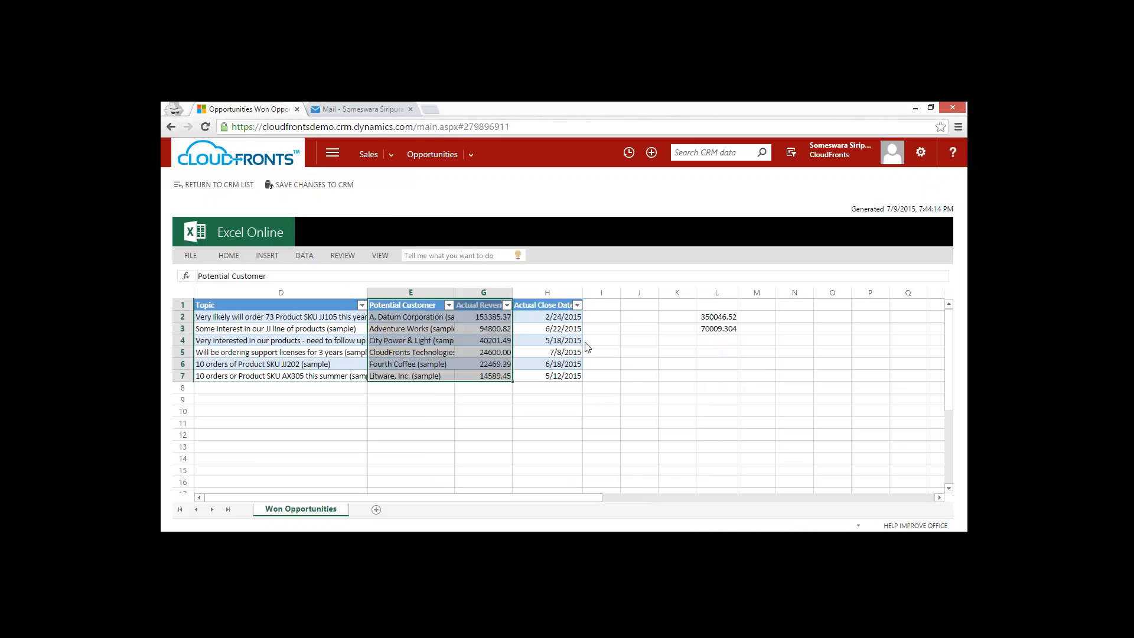
left_click(639, 375)
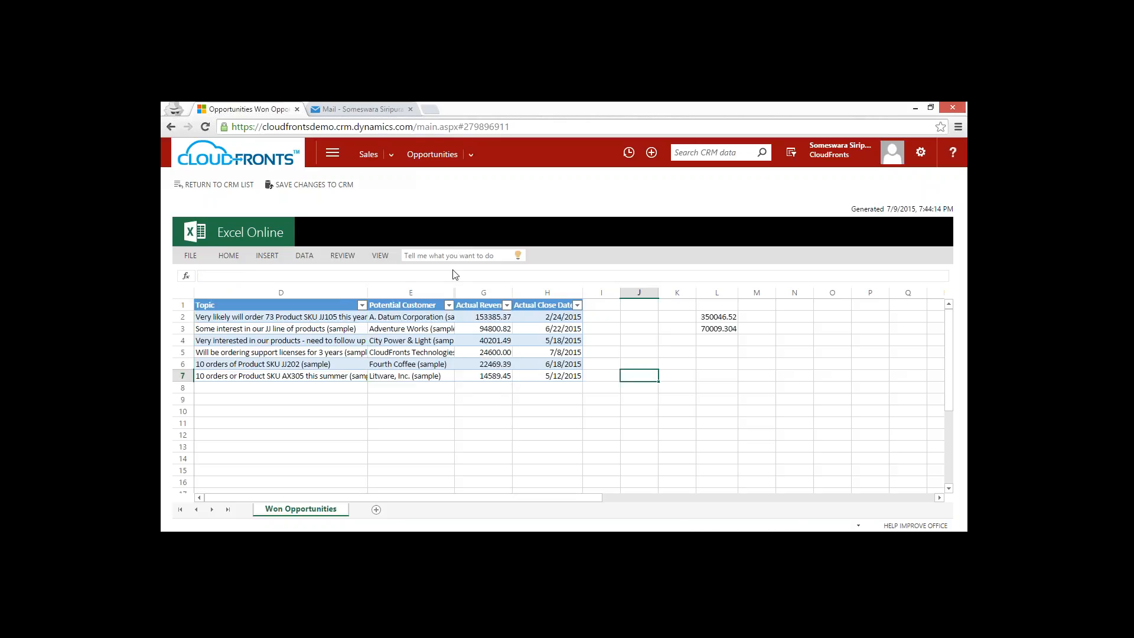
left_click(229, 190)
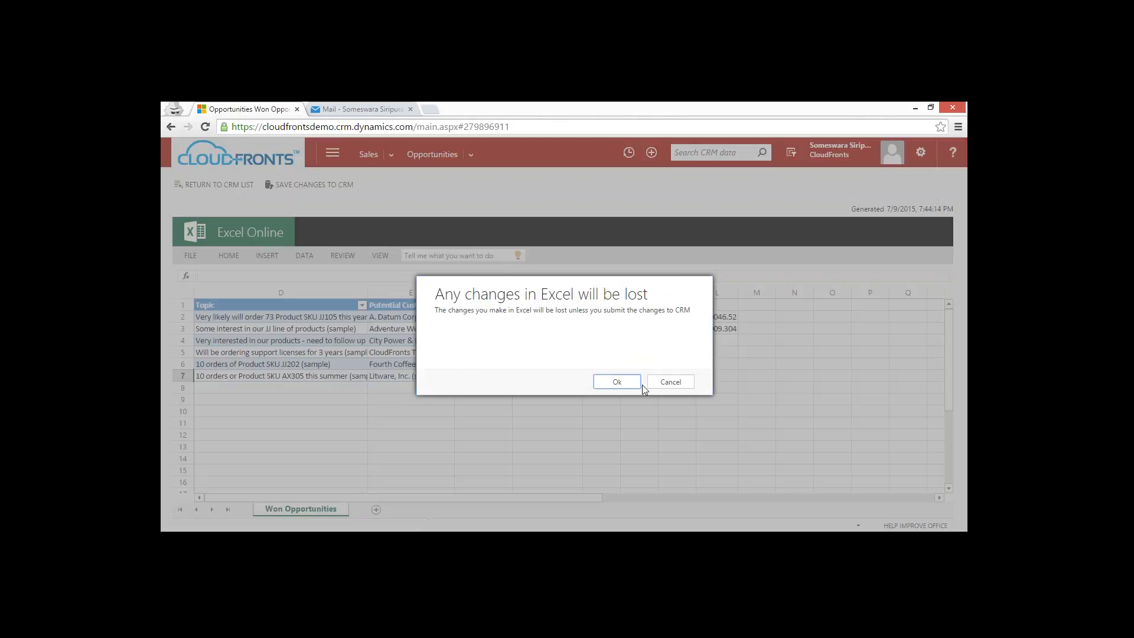
left_click(617, 382)
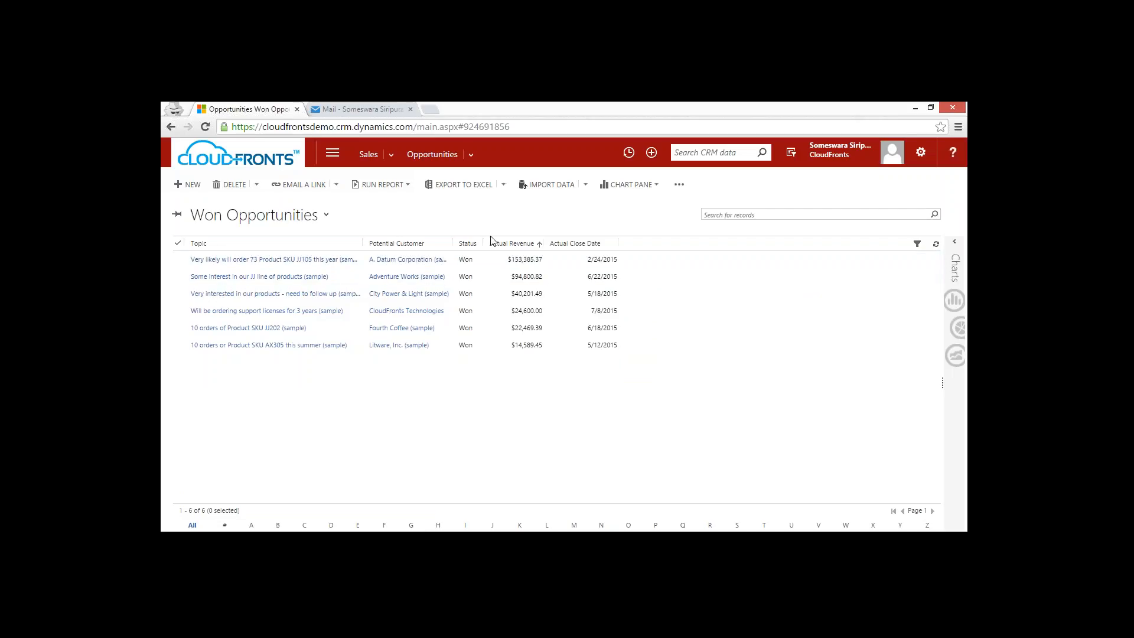
Export the Open Opportunities view to Excel and open the downloaded Open Opportunities.xlsx.
left_click(326, 215)
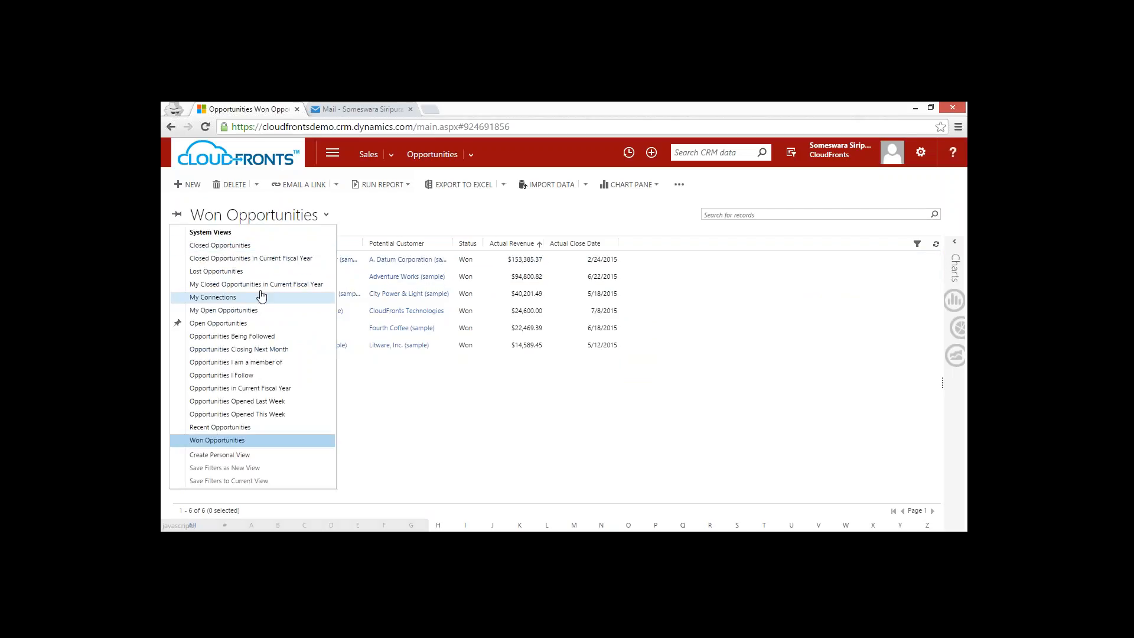
left_click(187, 324)
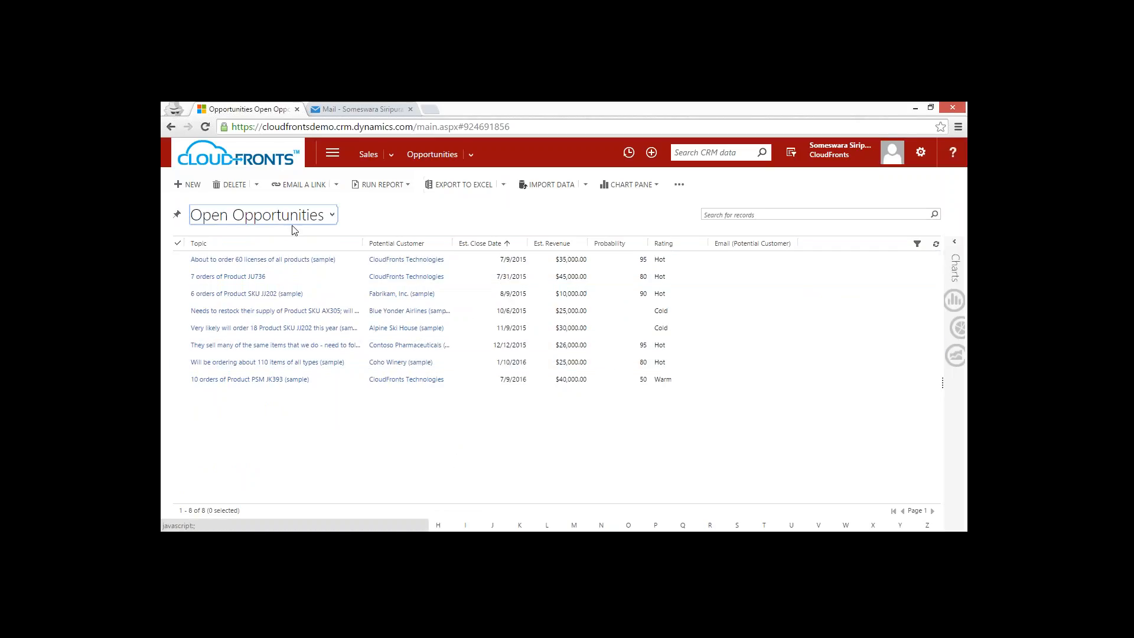
left_click(463, 188)
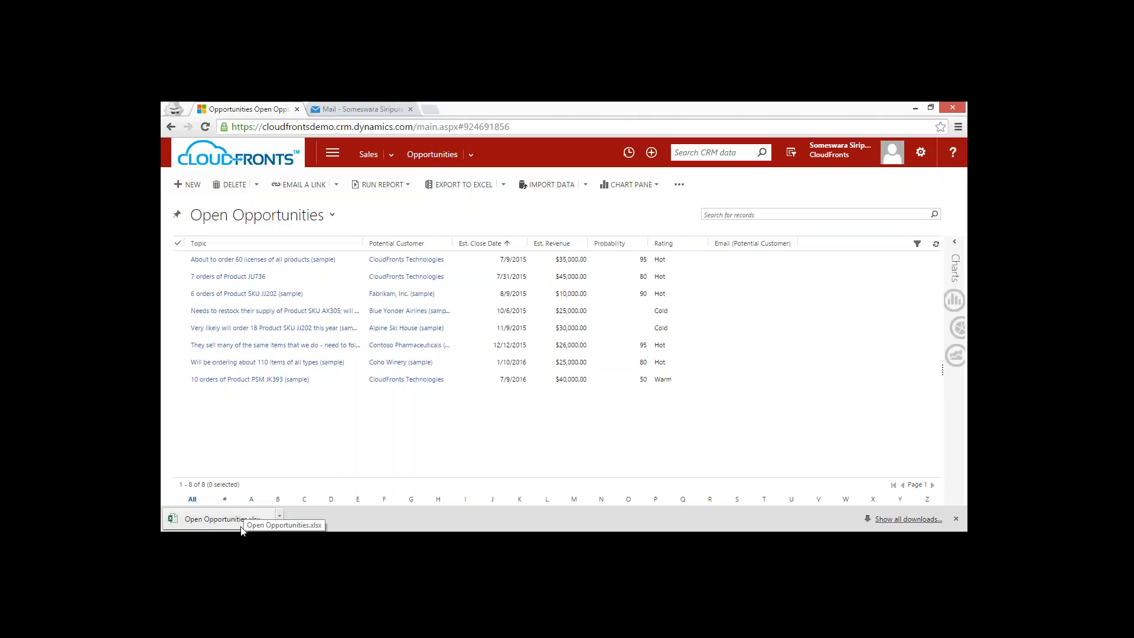
left_click(251, 522)
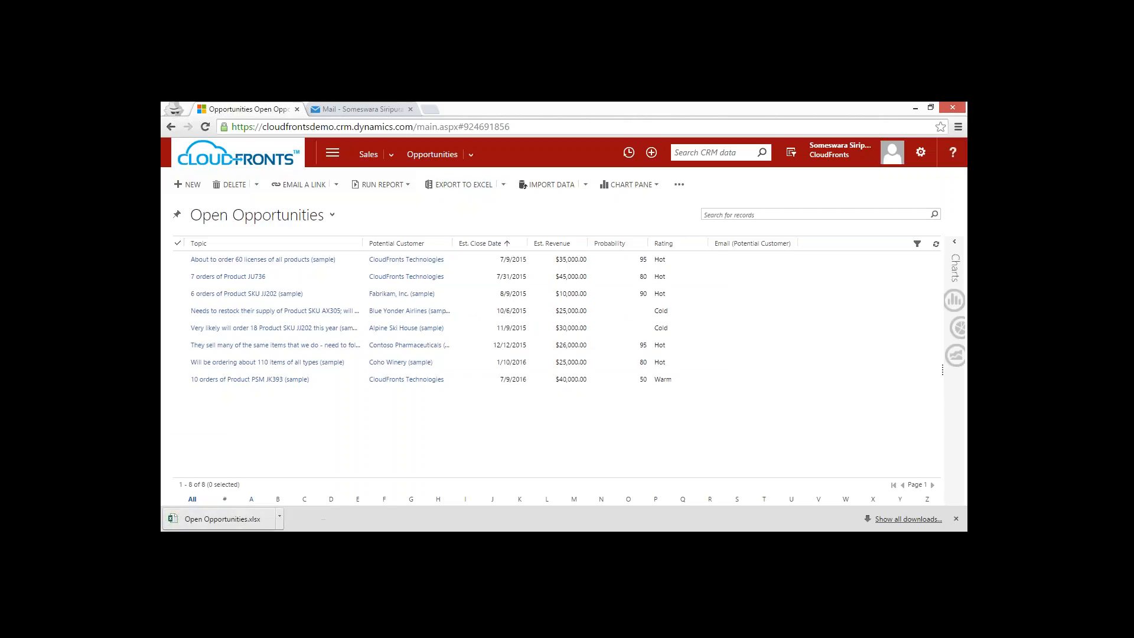
left_click(252, 526)
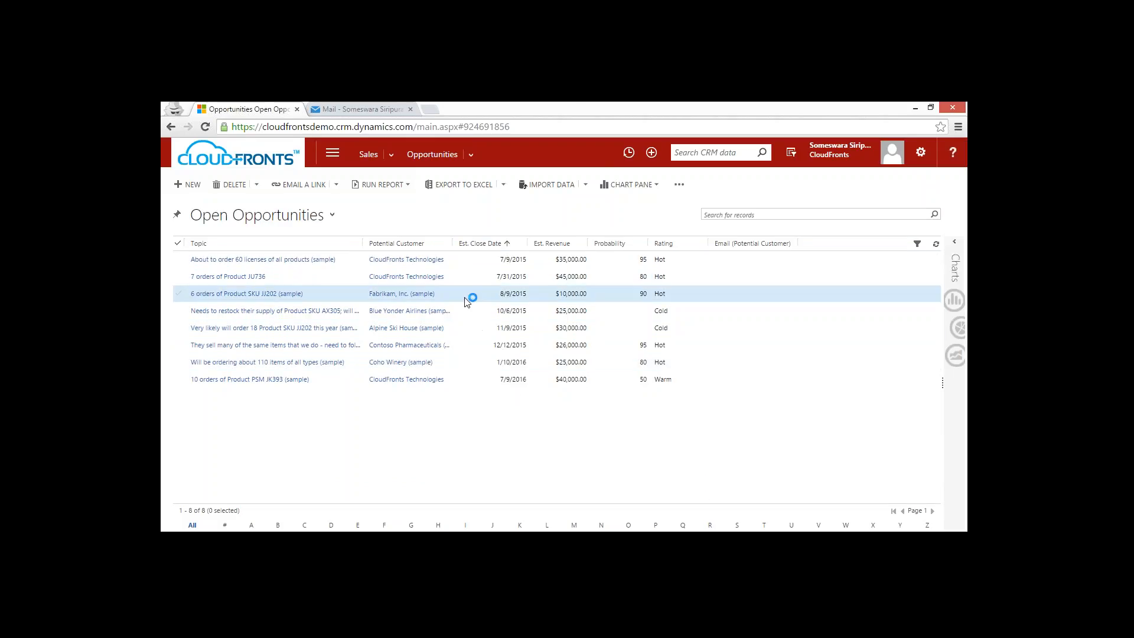
Look through the Excel export options for the Open Opportunities list, with no opportunity selected.
left_click(469, 296)
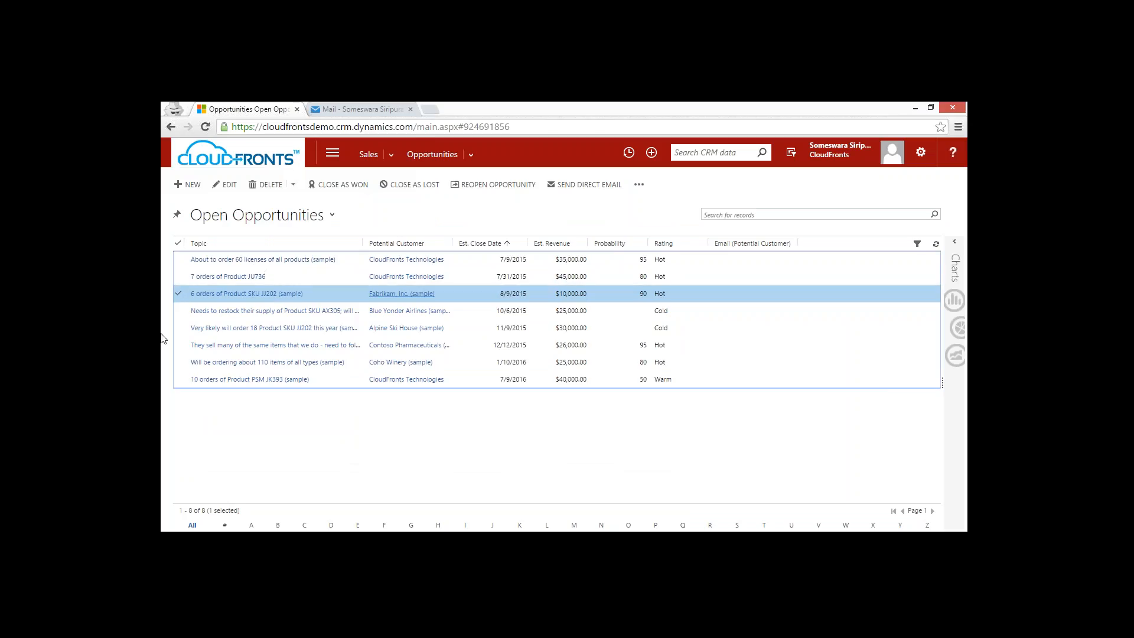
left_click(178, 292)
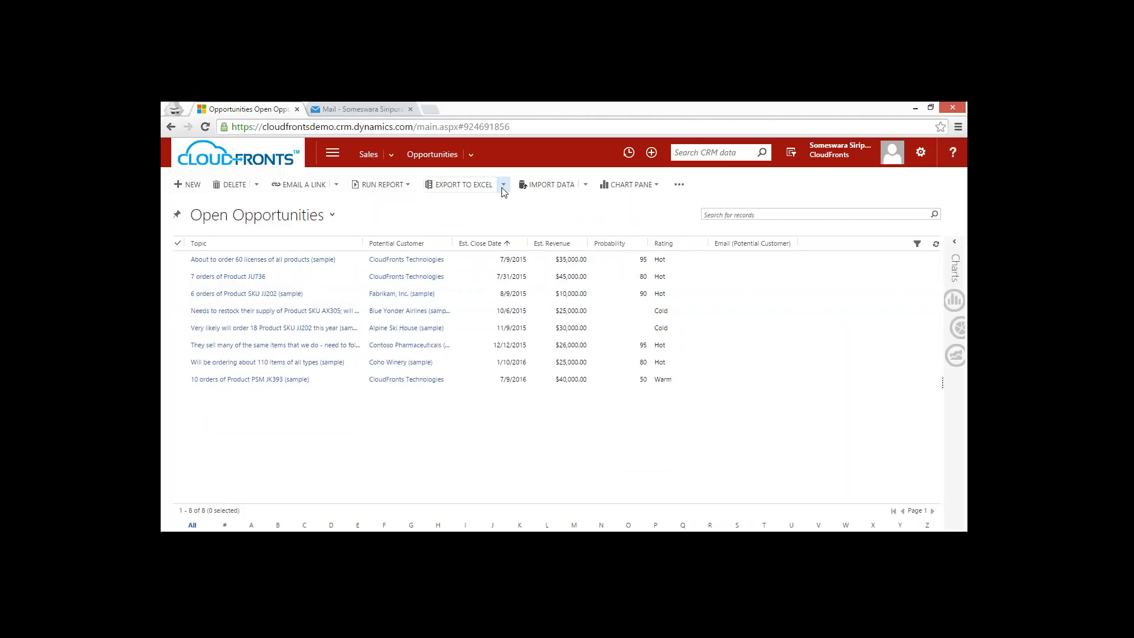
left_click(503, 185)
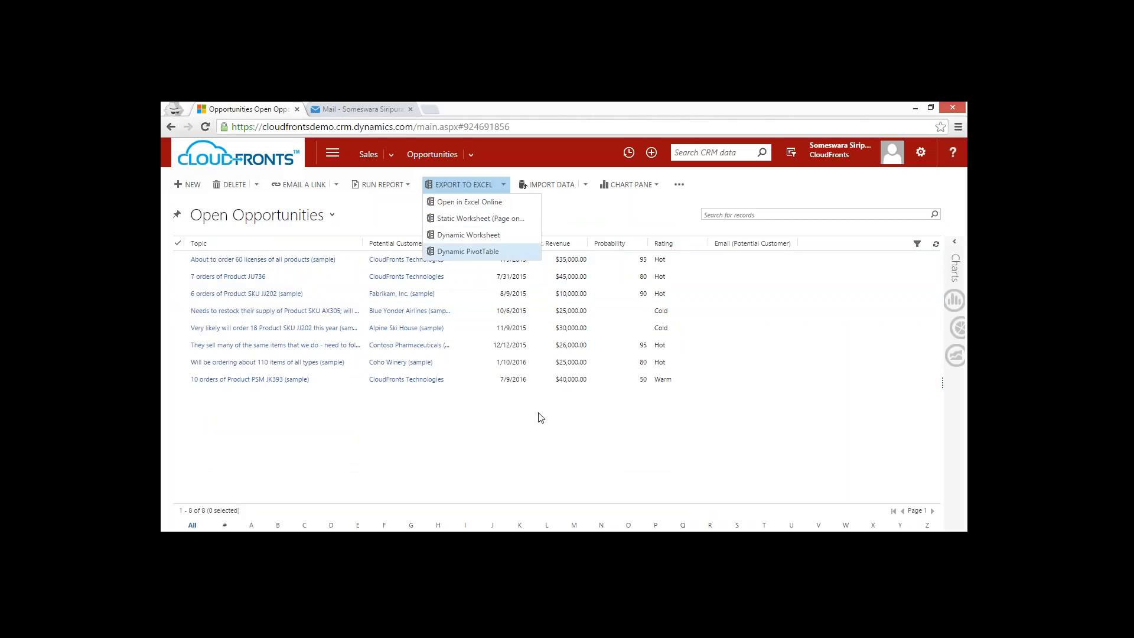
left_click(553, 447)
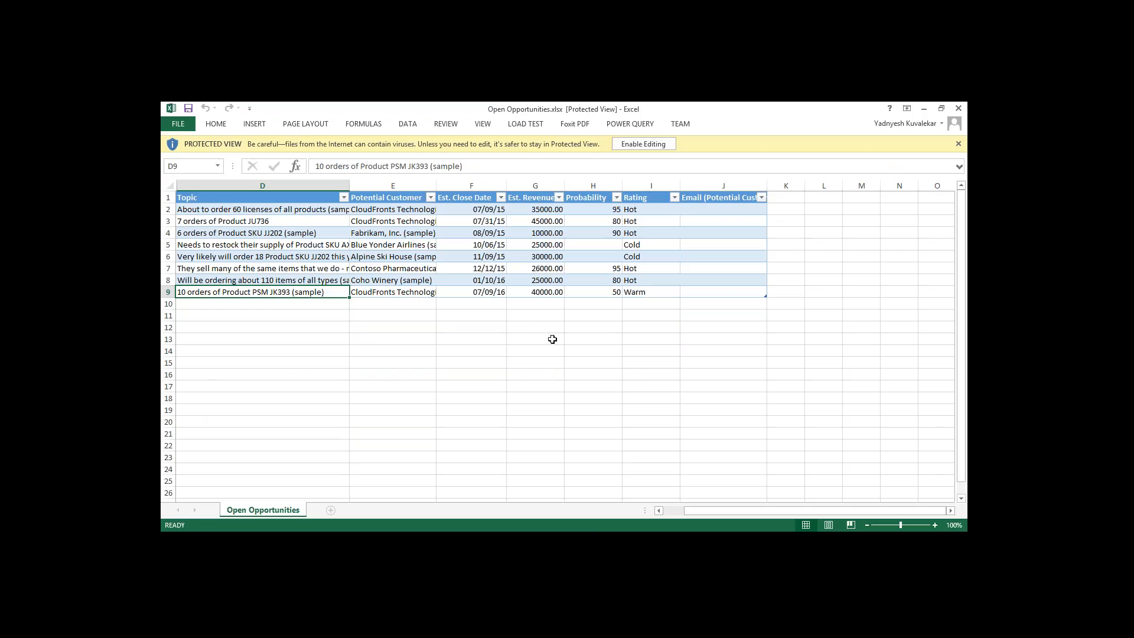
Enable editing and set the Fabrikam opportunity in row 4 to Est. Revenue 5000, Probability 95 and Rating Cold.
left_click(635, 144)
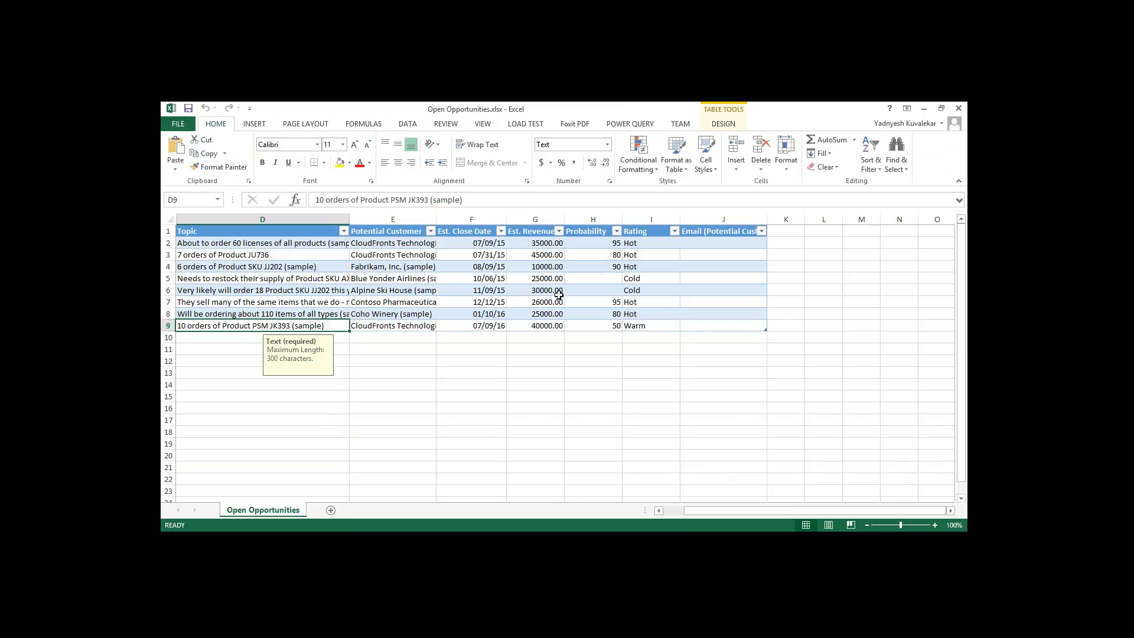
left_click(544, 268)
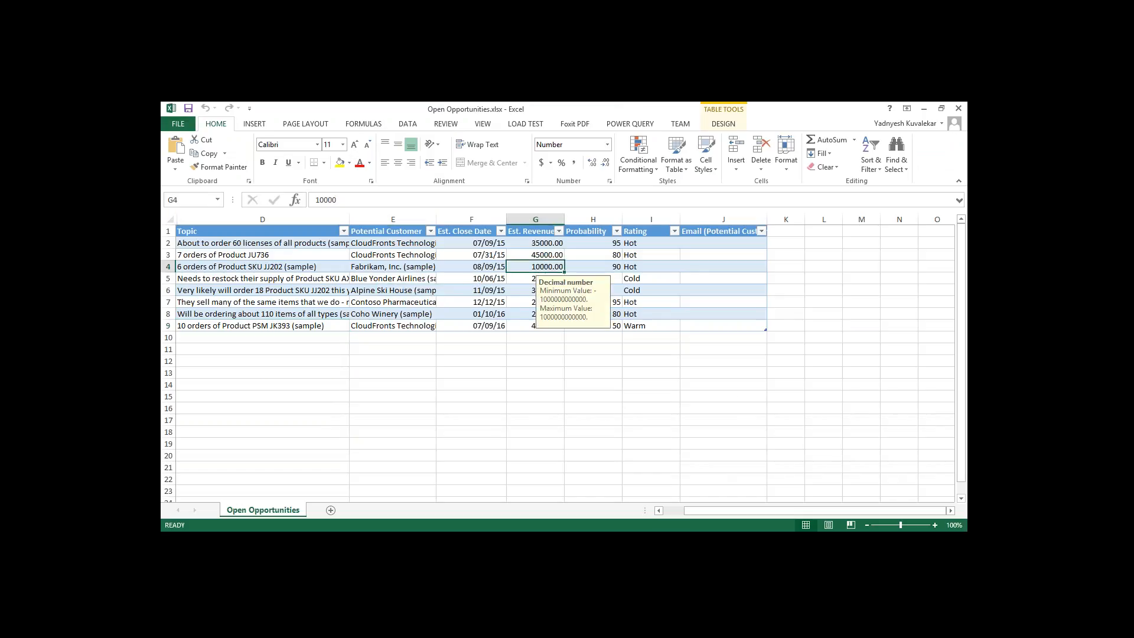
type("50")
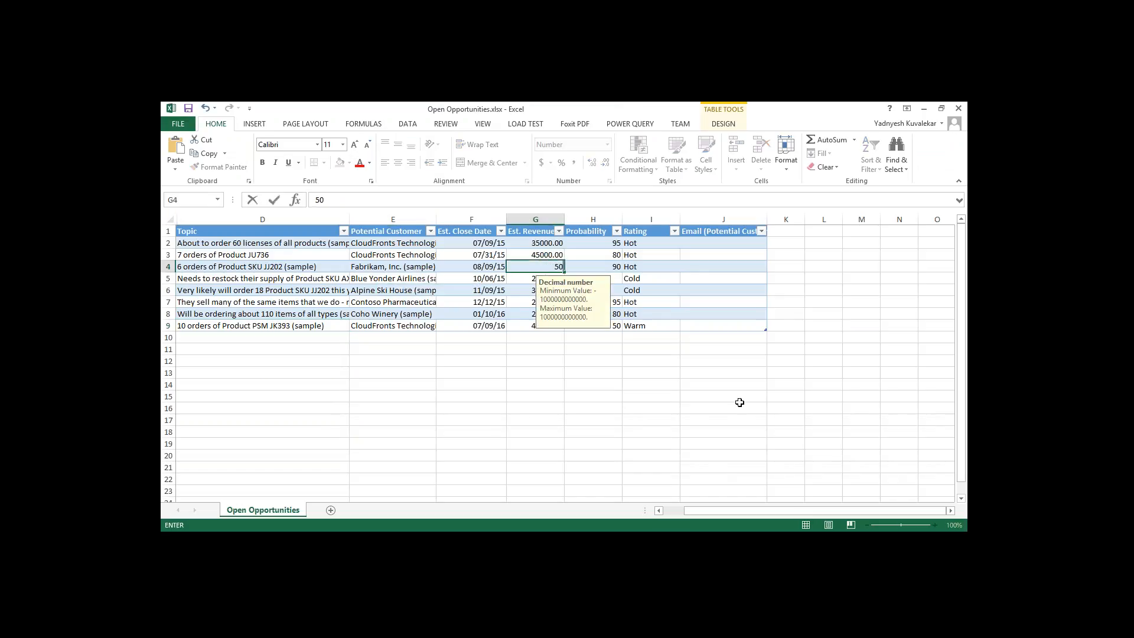
key("Tab")
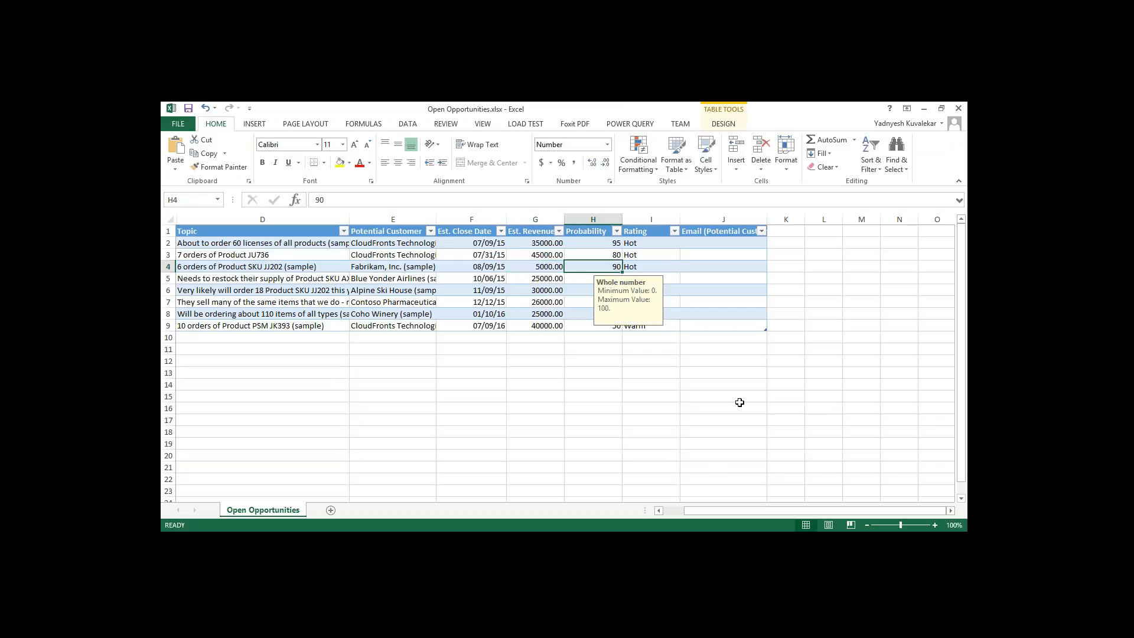
type("95")
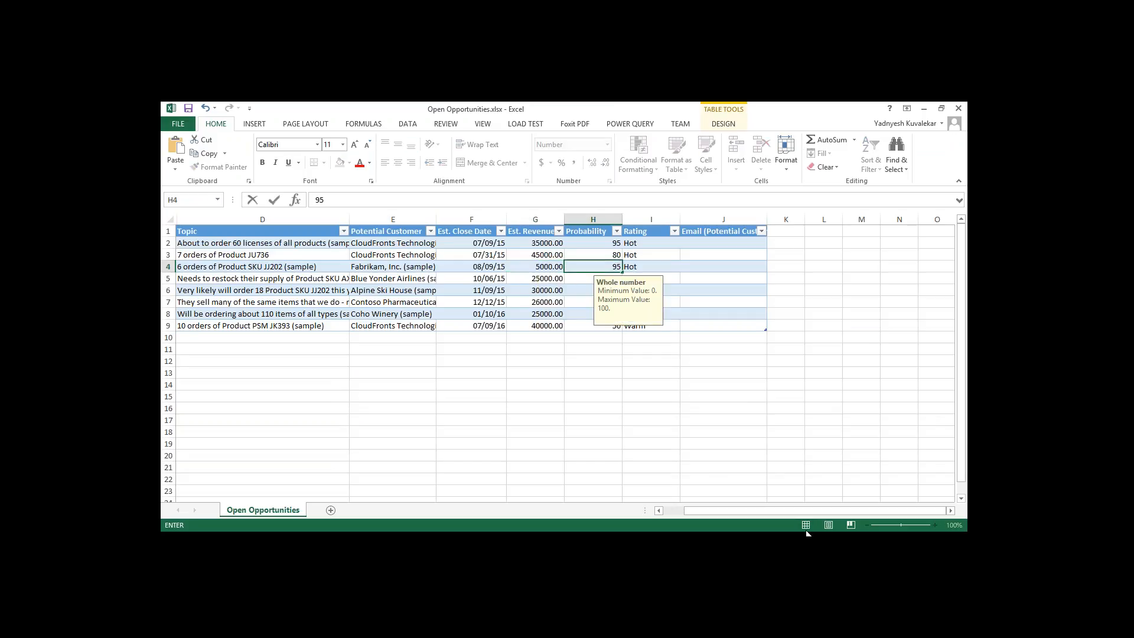
key("Tab")
left_click(686, 267)
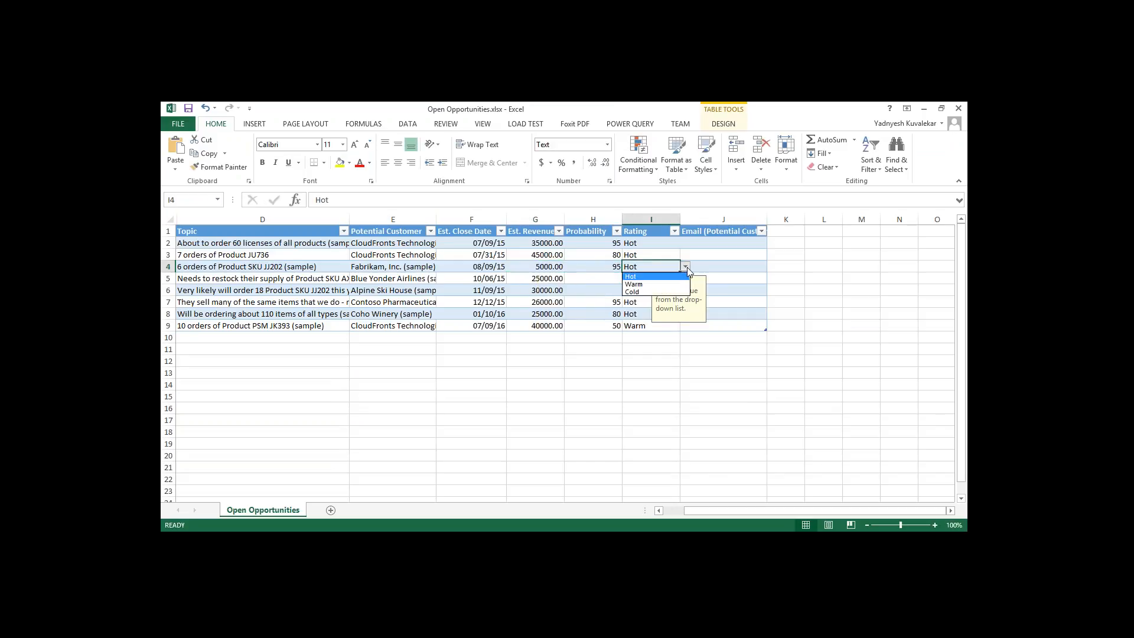
left_click(642, 292)
left_click(660, 358)
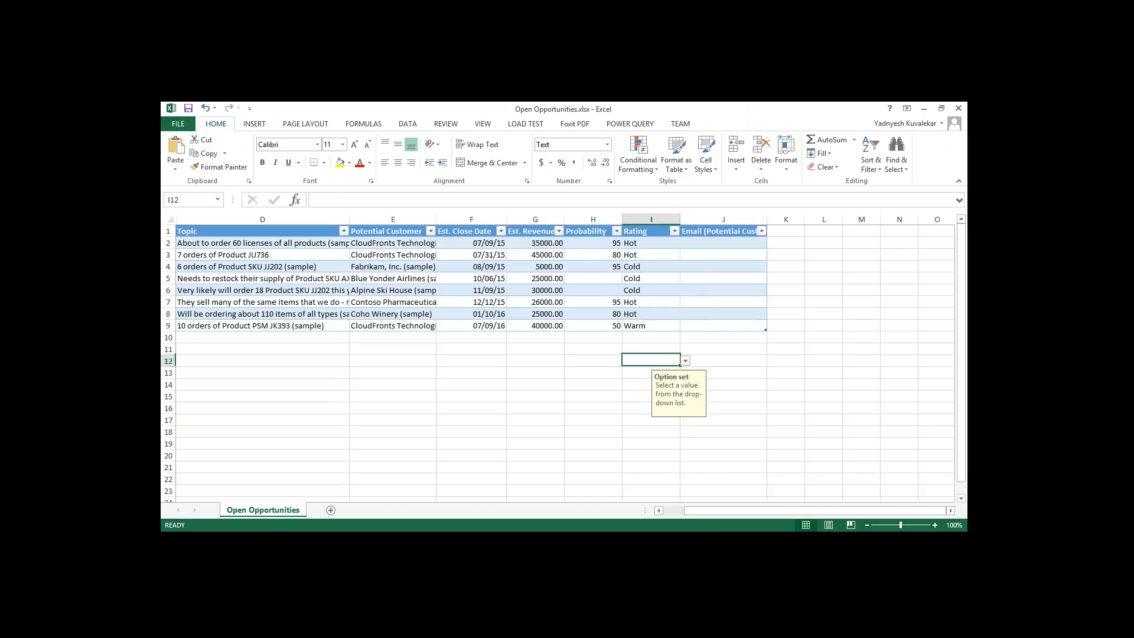
Check the Rating choices offered for the opportunity in row 2.
left_click(647, 245)
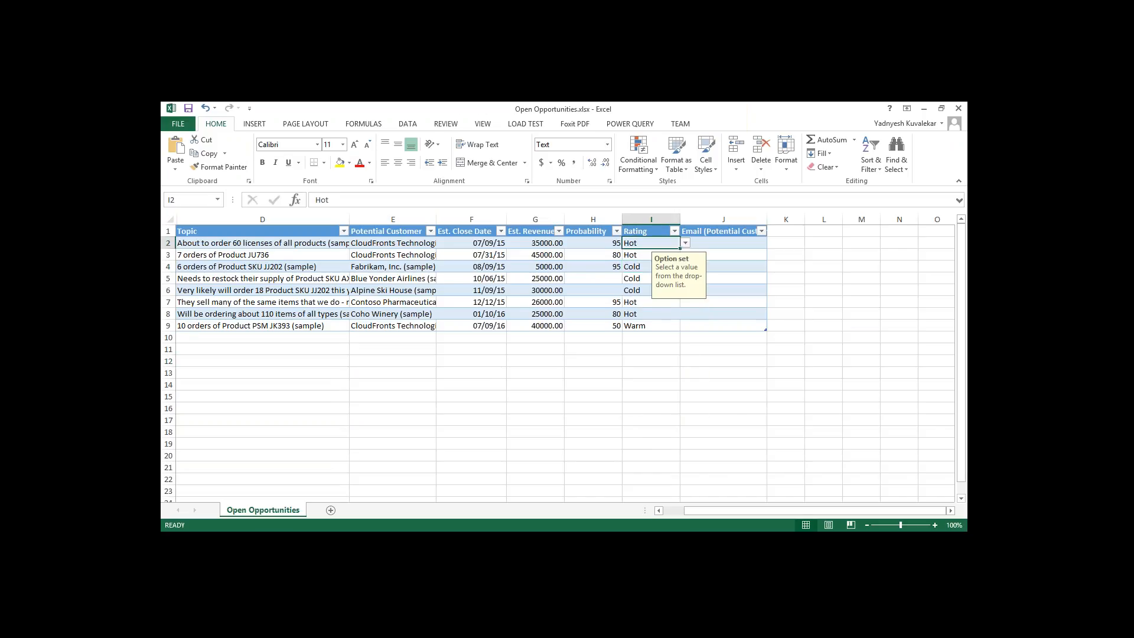
left_click(686, 244)
left_click(654, 339)
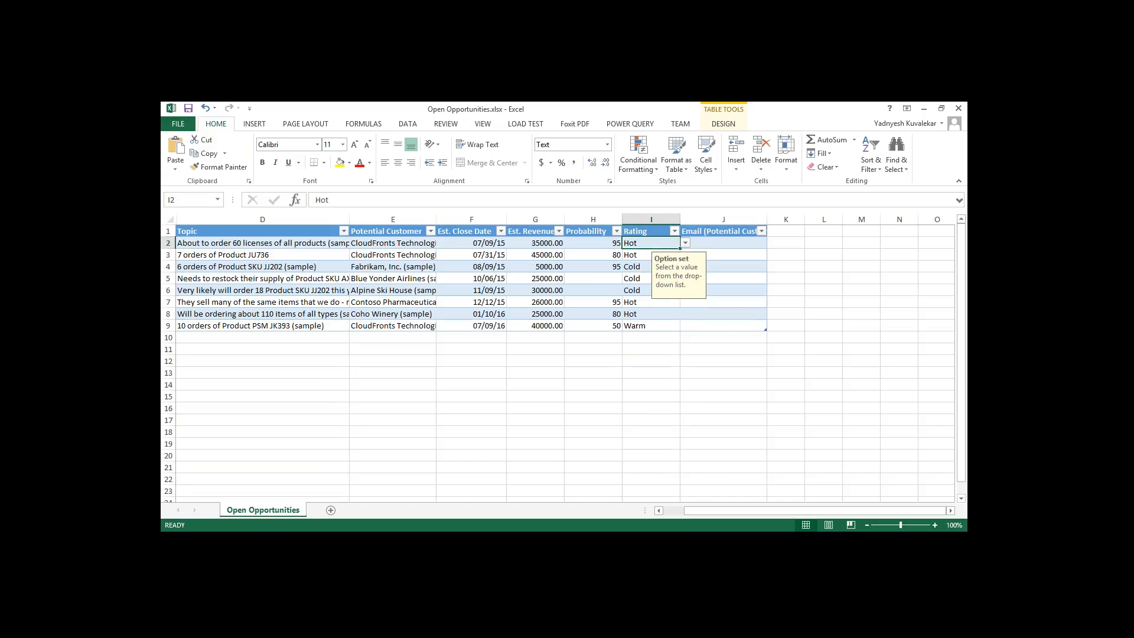
Try to enter Yasdfl as the Rating of the "7 orders of Product JU736" opportunity and discard the entry.
left_click(627, 255)
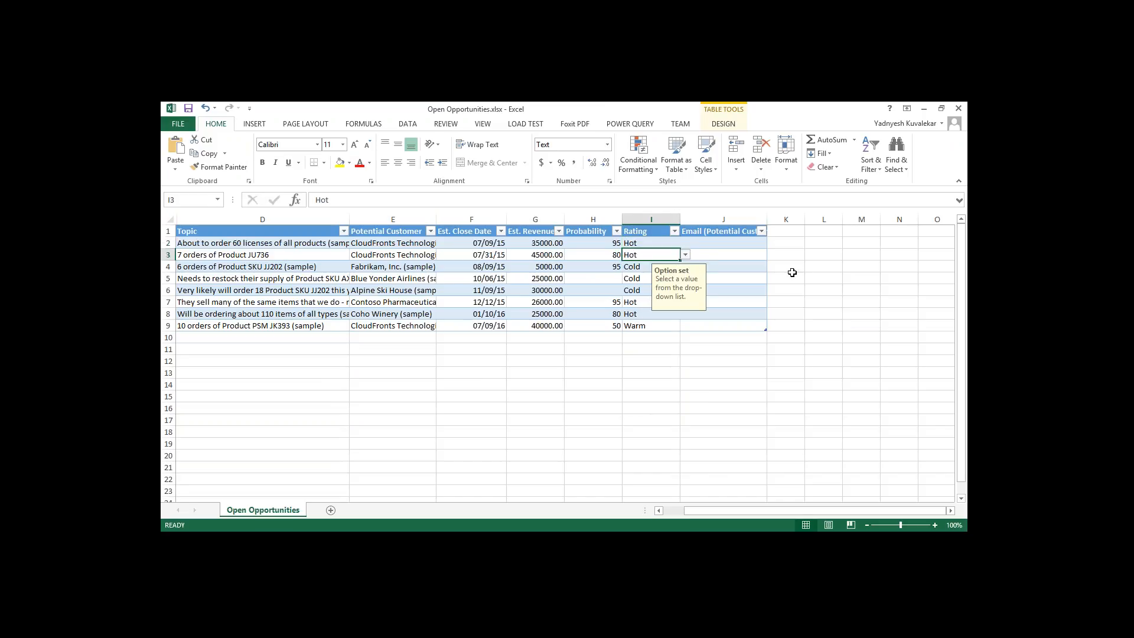
type("Yasdf")
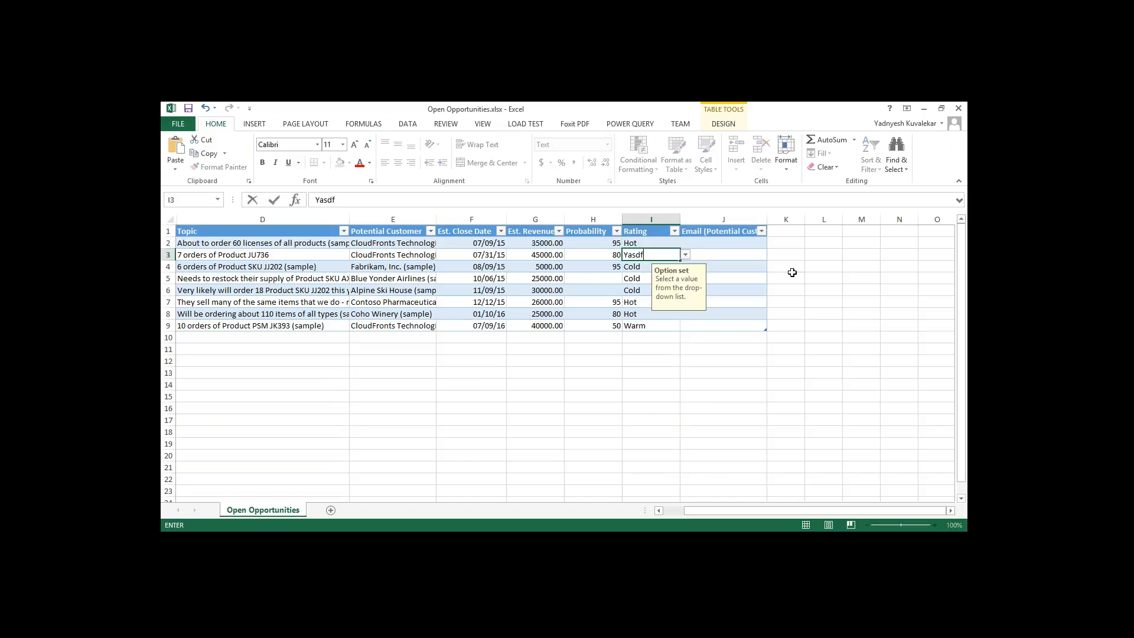
type("l")
key("Return")
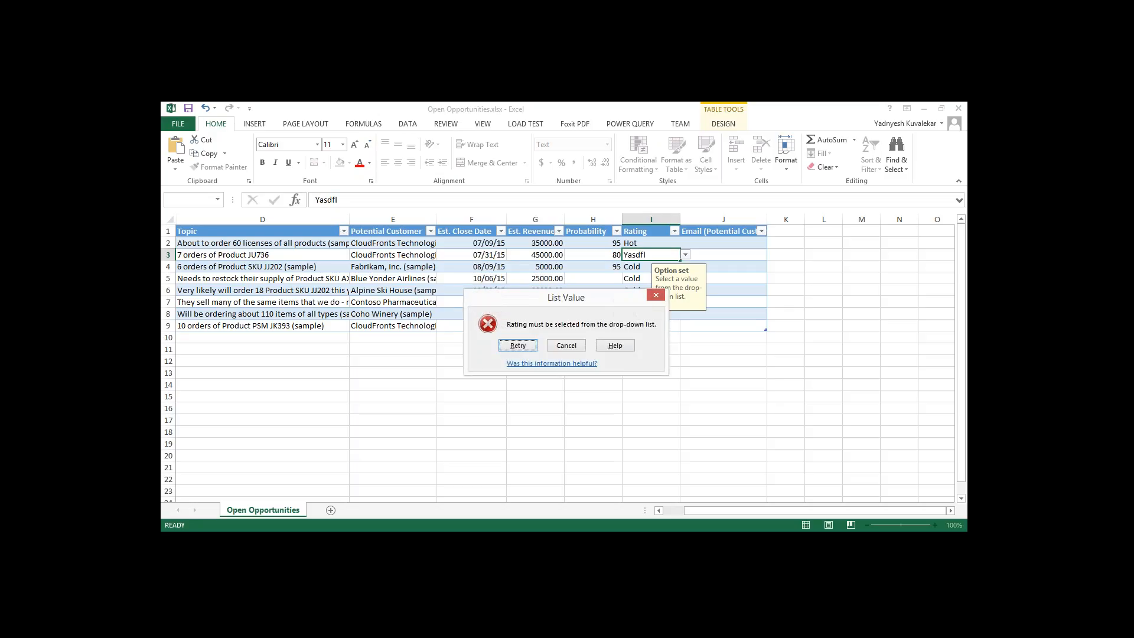
left_click(565, 345)
left_click(630, 384)
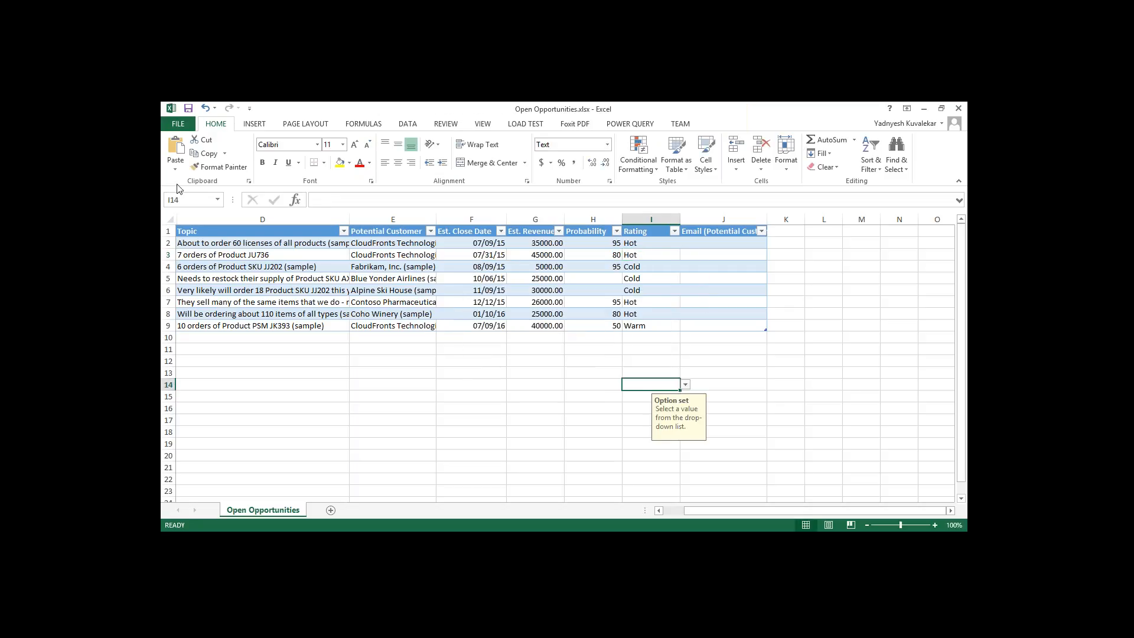
Add a new opportunity in row 10 with the topic "10 orders of Product J3873".
left_click(204, 336)
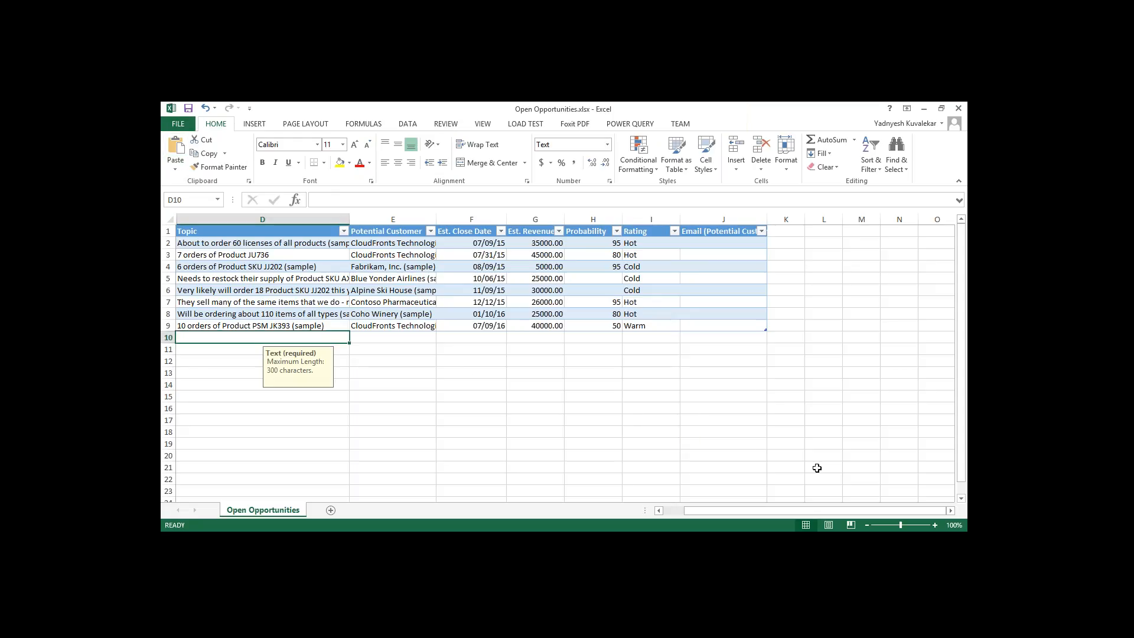
type("1")
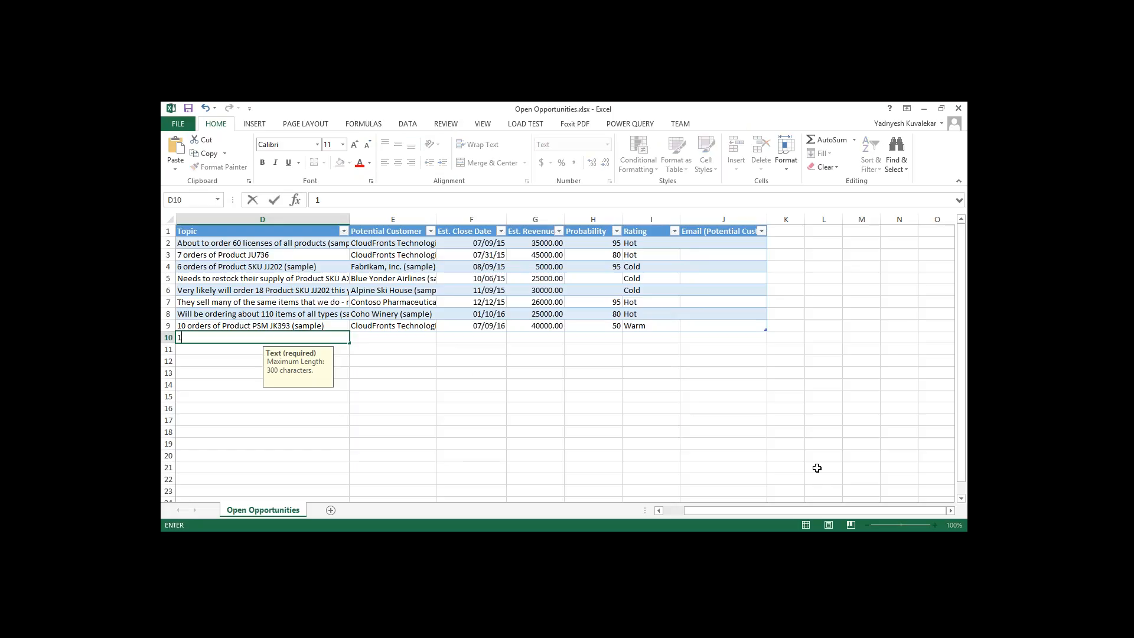
type("0 orders of")
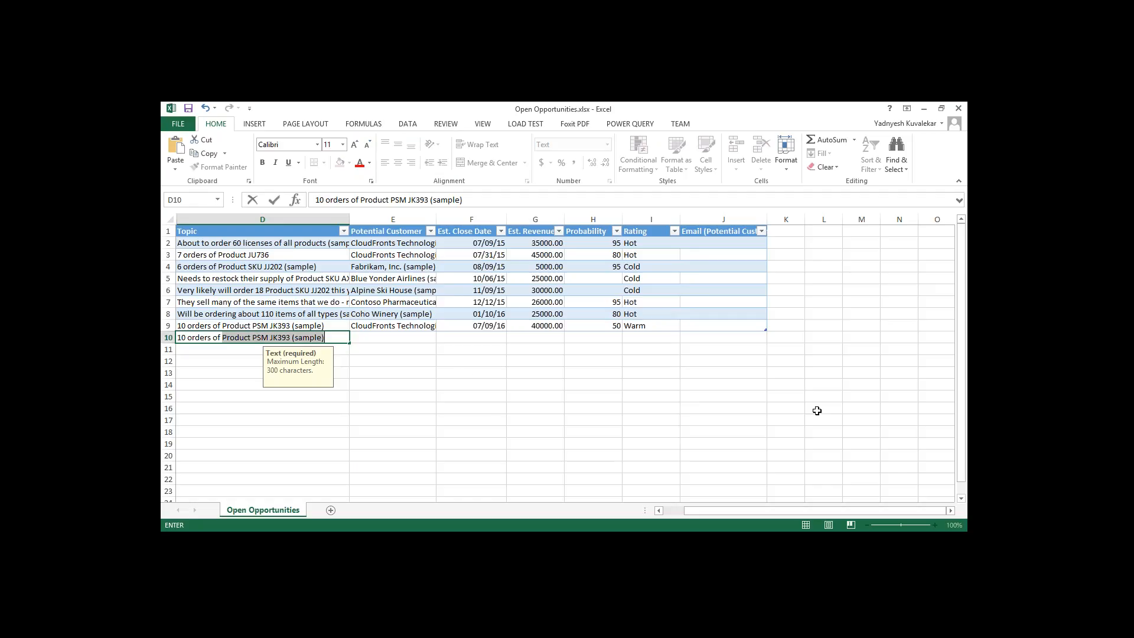
type("Product J3873")
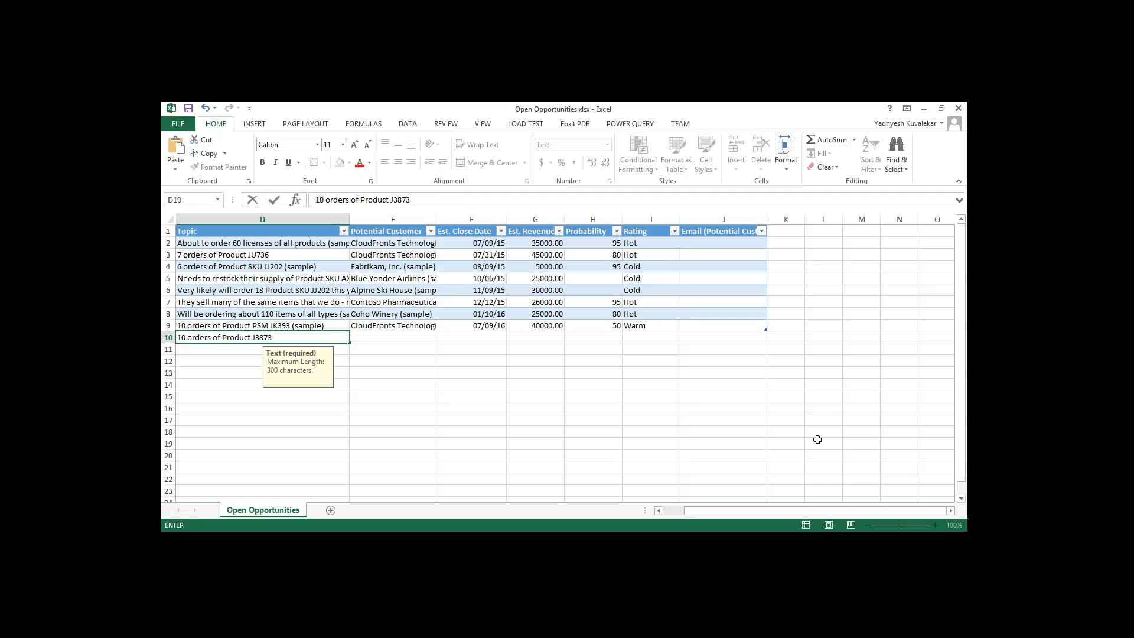
Set the new opportunity's Potential Customer to CloudFronts Technologies and its Est. Close Date to 07/31/2015.
left_click(406, 334)
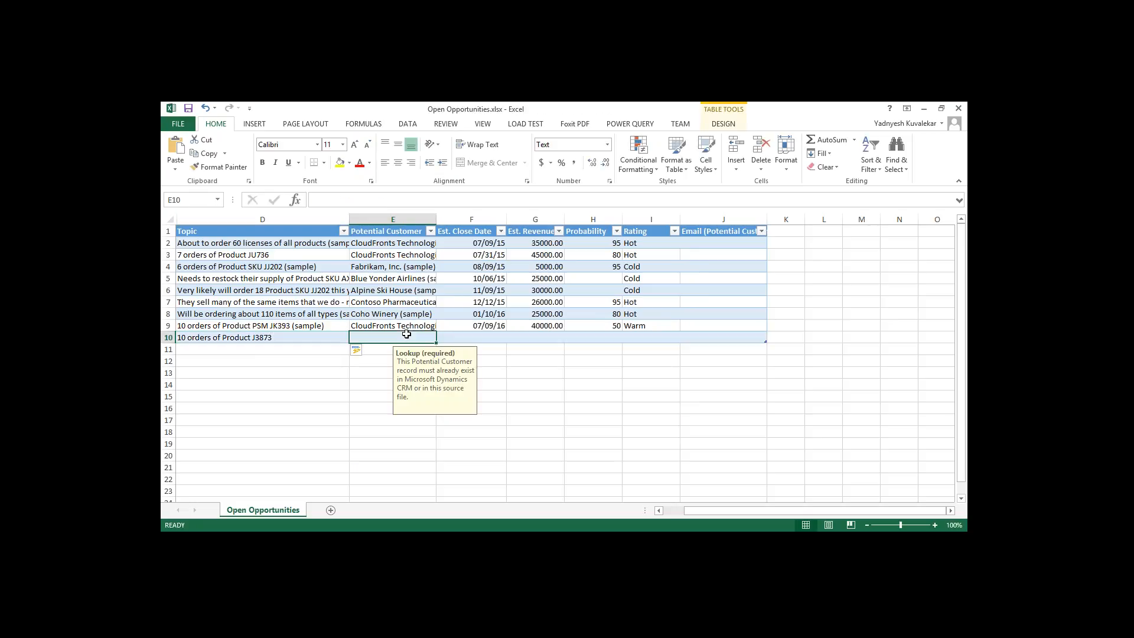
type("CloudFronts Technologies")
key("Tab")
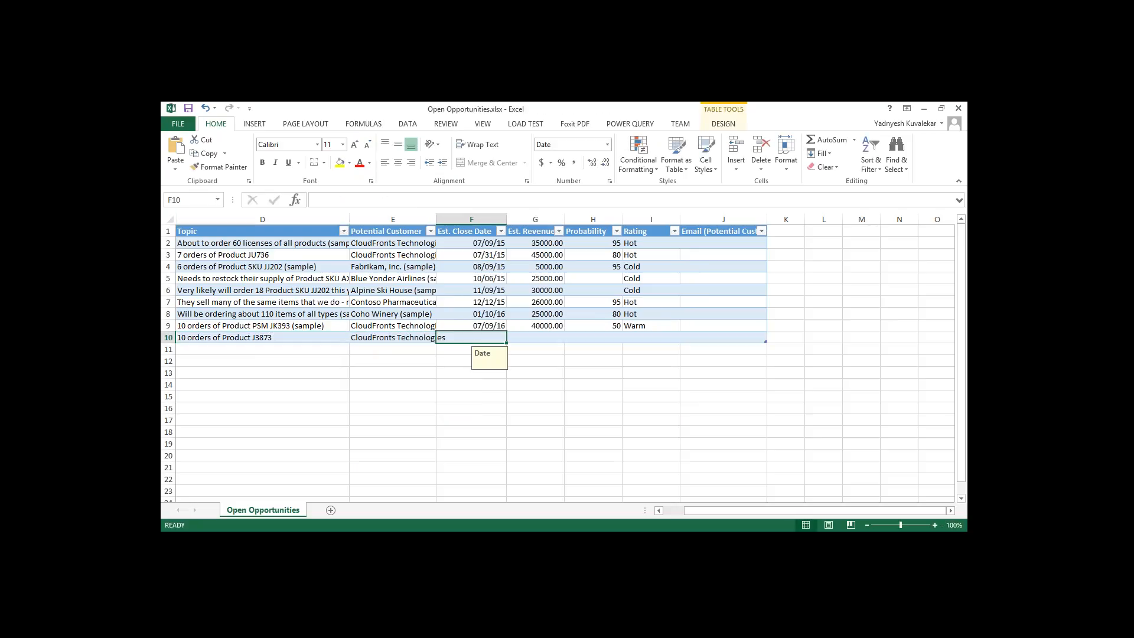
type("07/3")
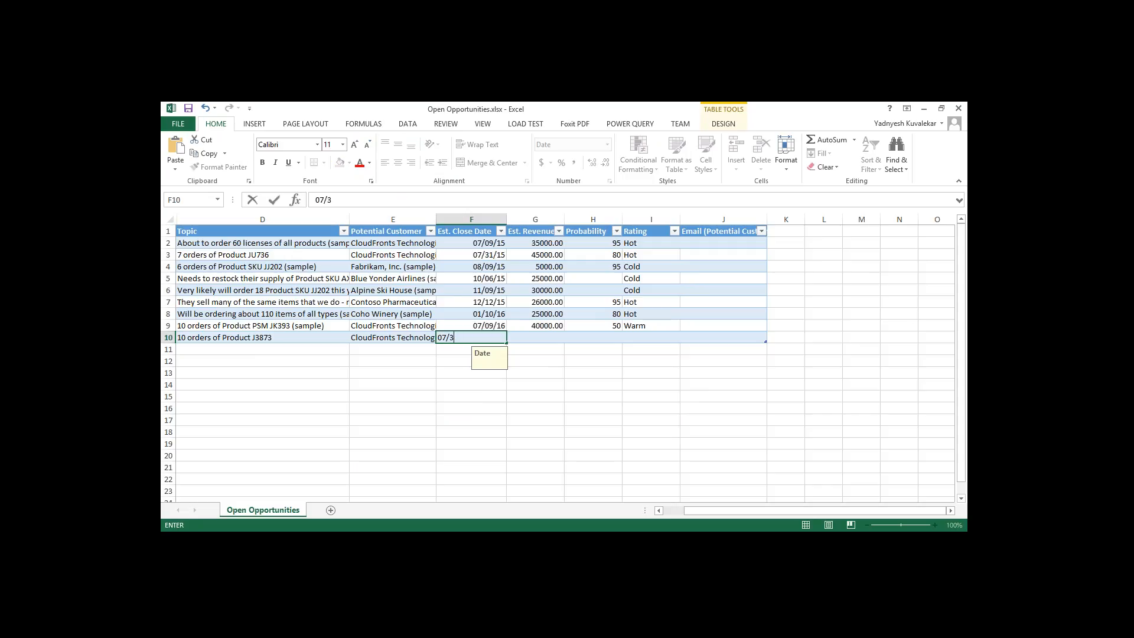
type("1/2015")
key("Tab")
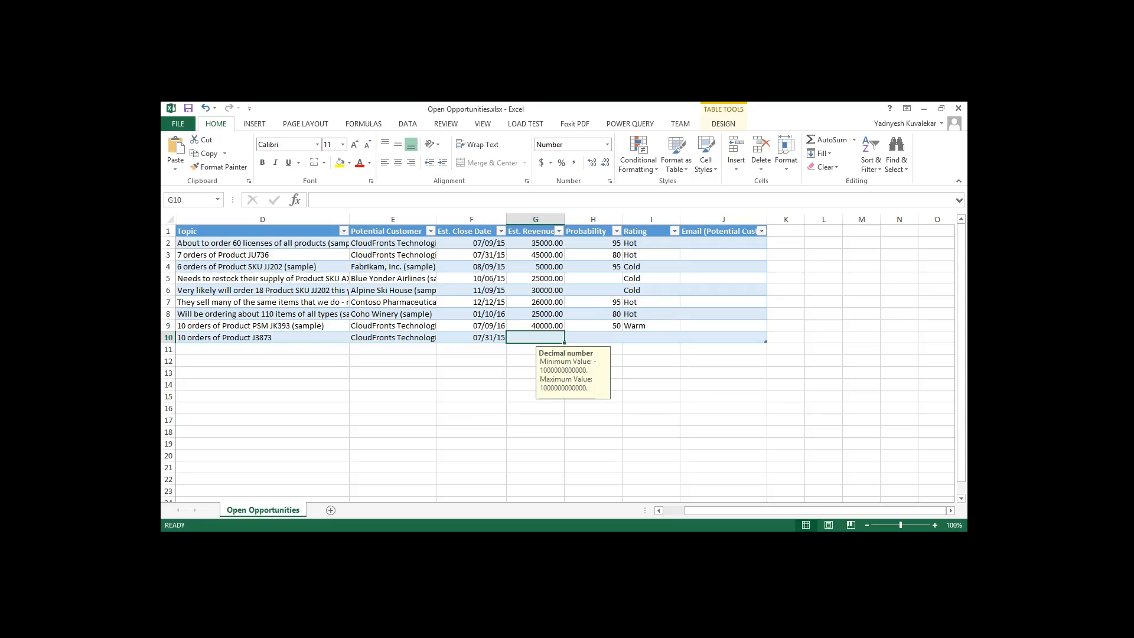
Complete row 10 with an Est. Revenue of 15000, a Probability value and the Rating Hot.
type("15000")
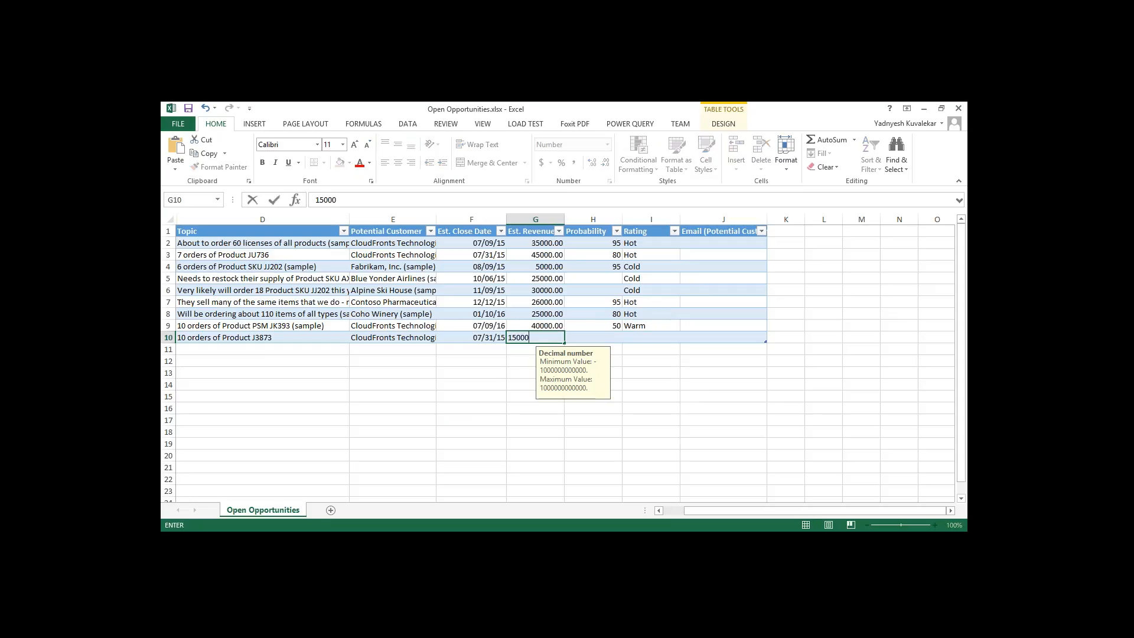
key("Tab")
type("9")
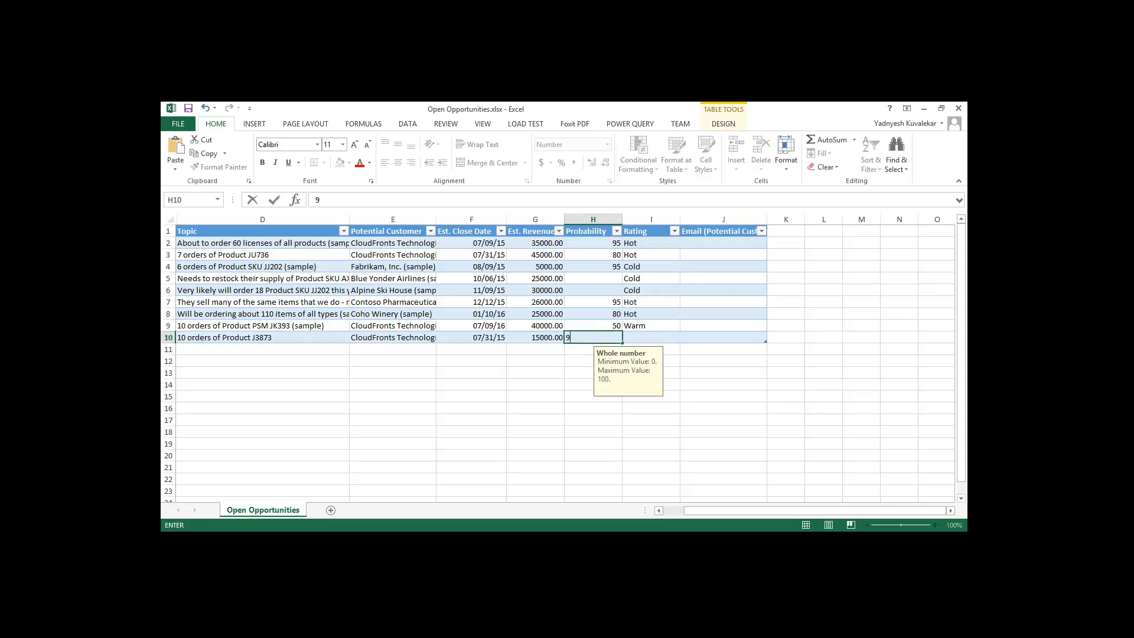
key("Tab")
type("Hot")
key("Tab")
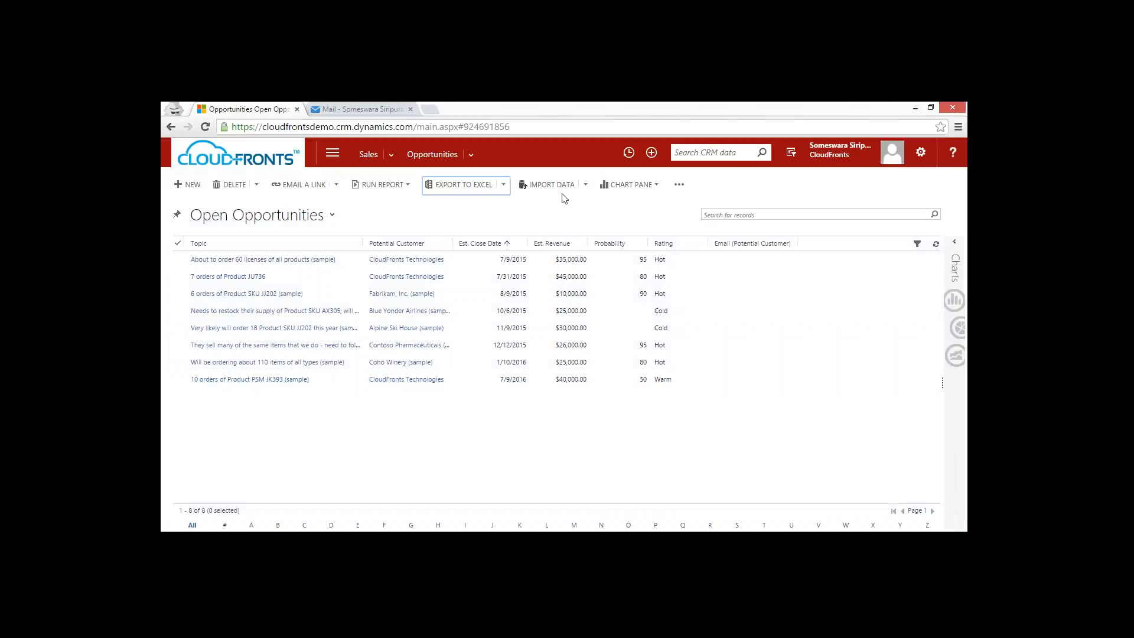
Start a data import for the CRM opportunities and choose Open Opportunities.xlsx from Downloads as the data file.
left_click(551, 185)
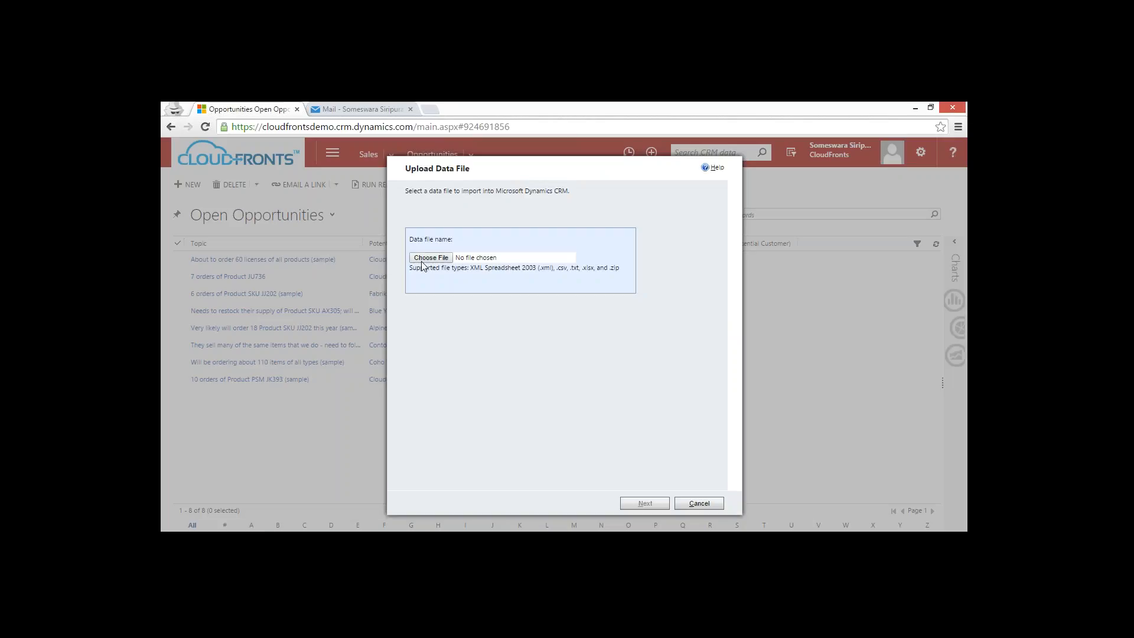
left_click(427, 259)
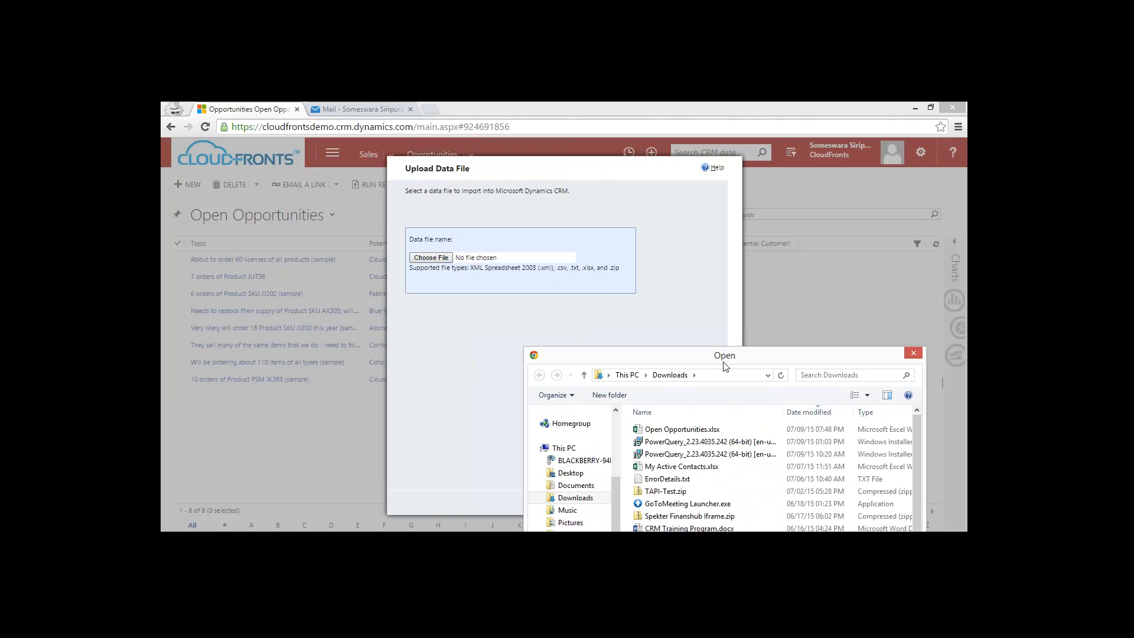
left_click_drag(708, 352, 487, 164)
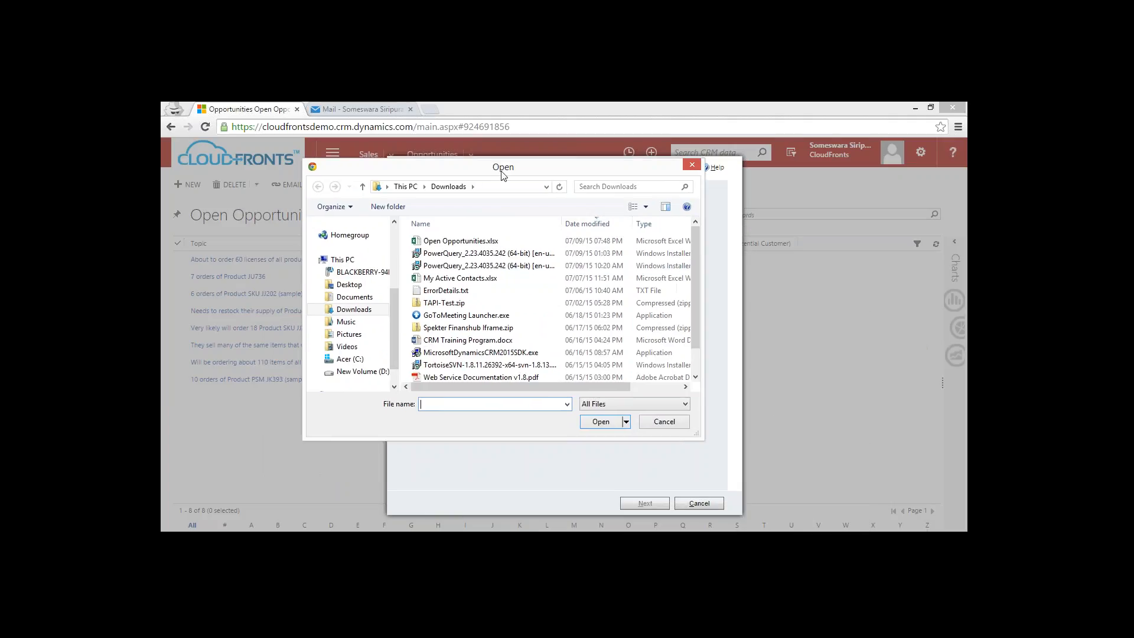
left_click(483, 242)
double_click(483, 243)
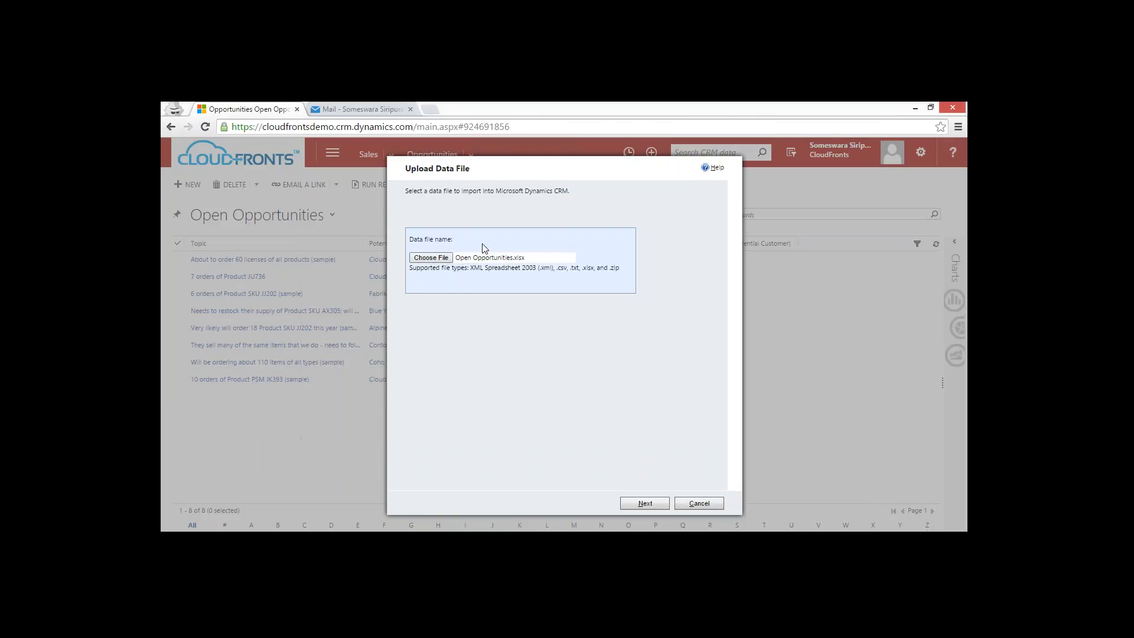
Submit the opportunities import with the default settings, duplicates not allowed, and finish the wizard.
left_click(645, 502)
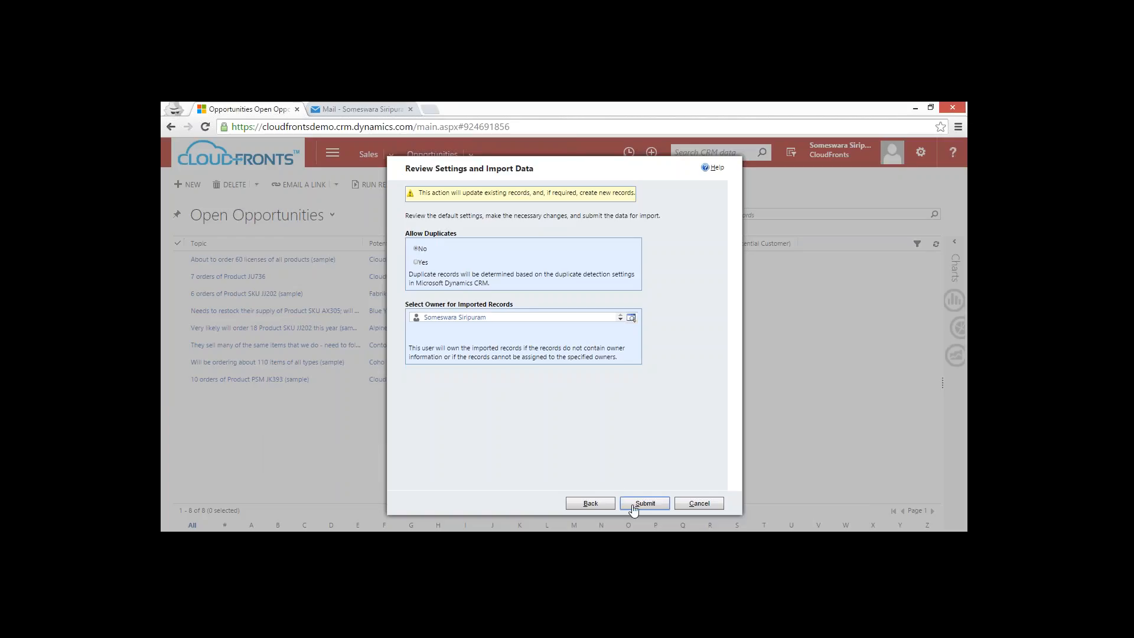
left_click(635, 505)
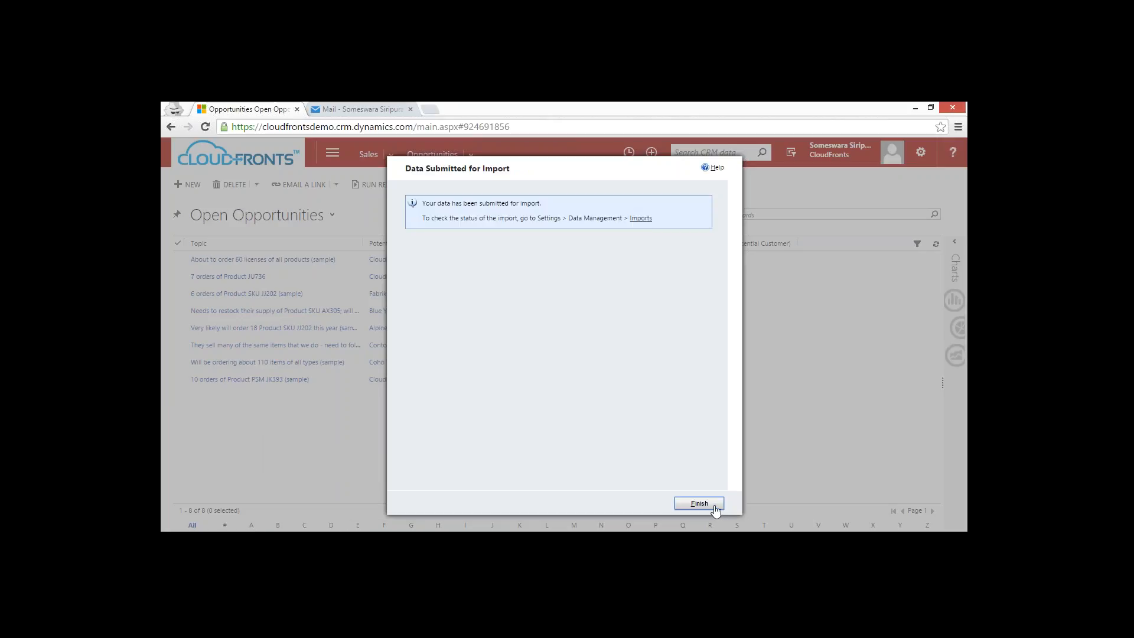
left_click(714, 506)
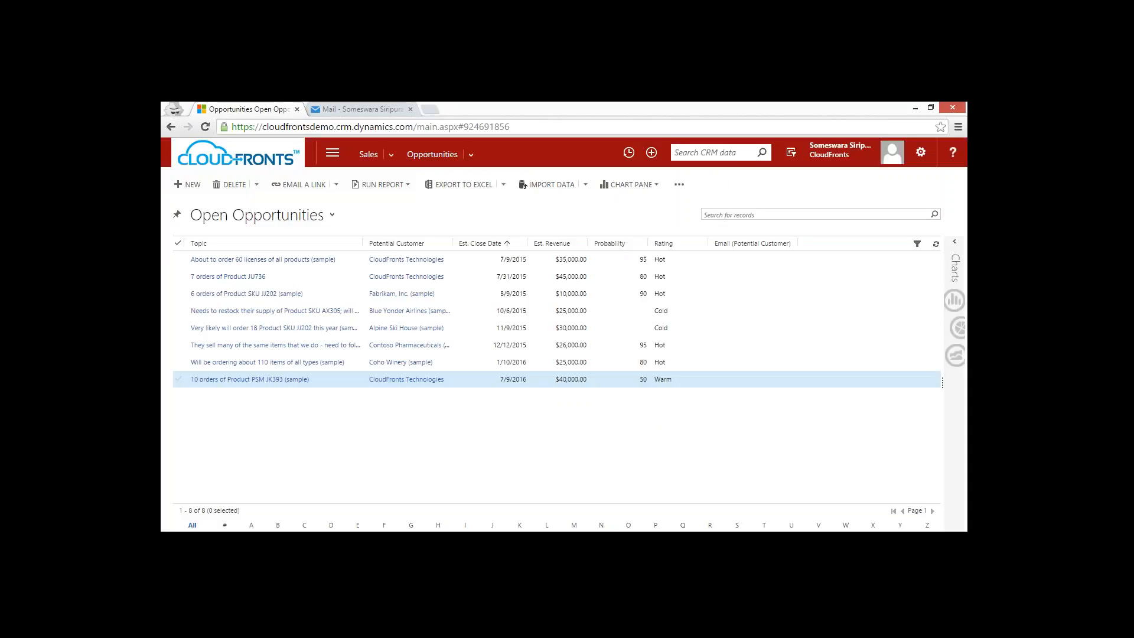
Open the Imports list in Data Management settings, refresh it and check the status of the latest Open Opportunities.xlsx import.
left_click(338, 154)
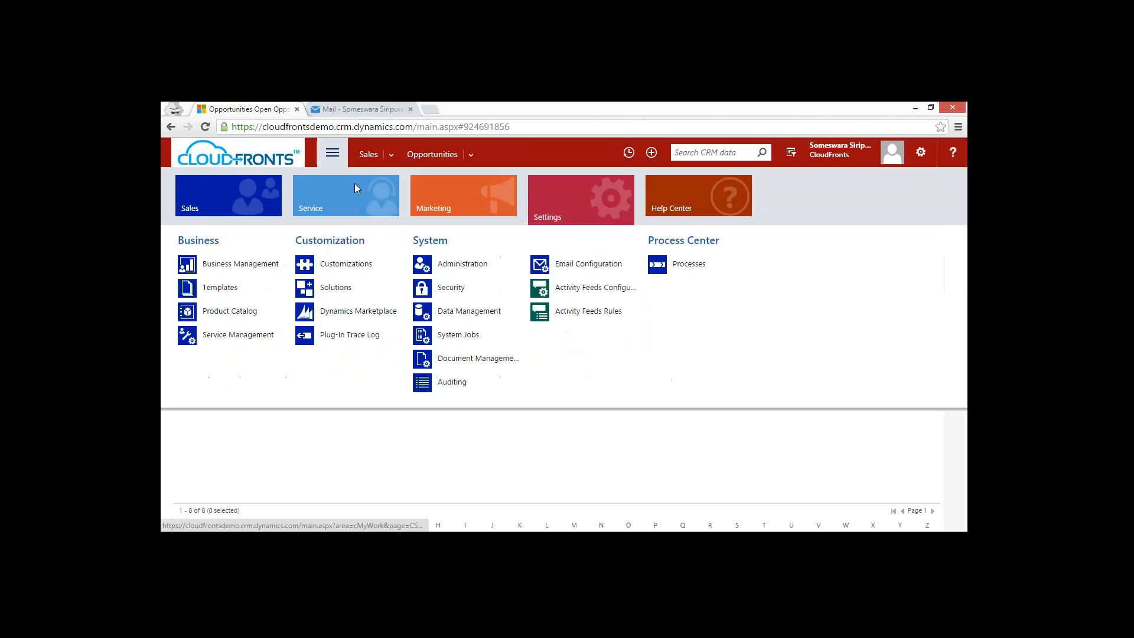
left_click(488, 315)
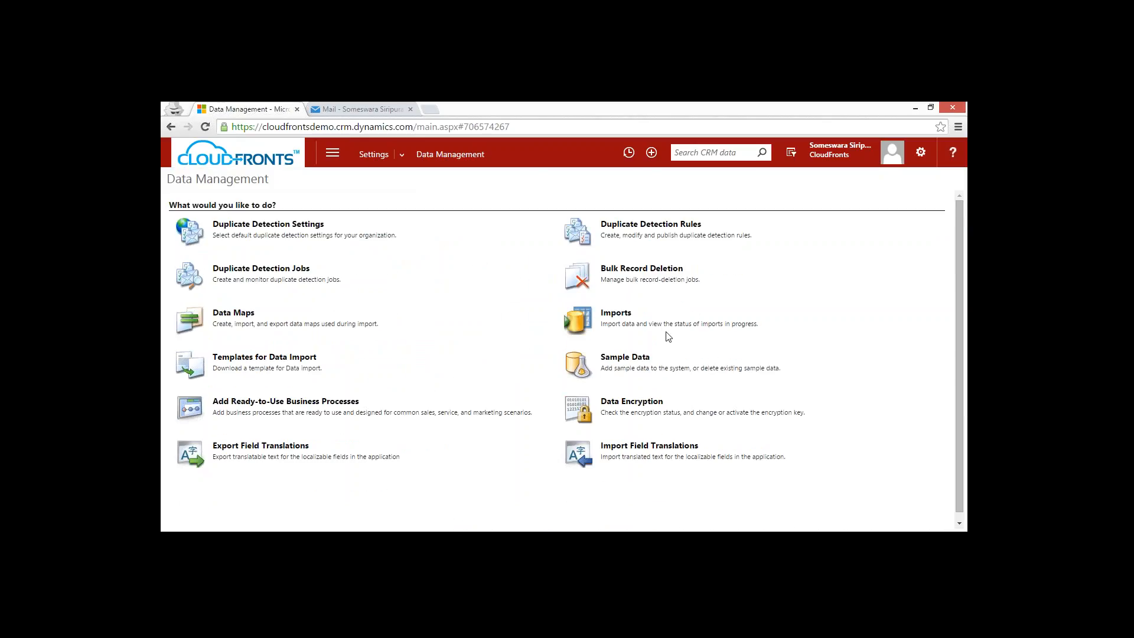
left_click(615, 314)
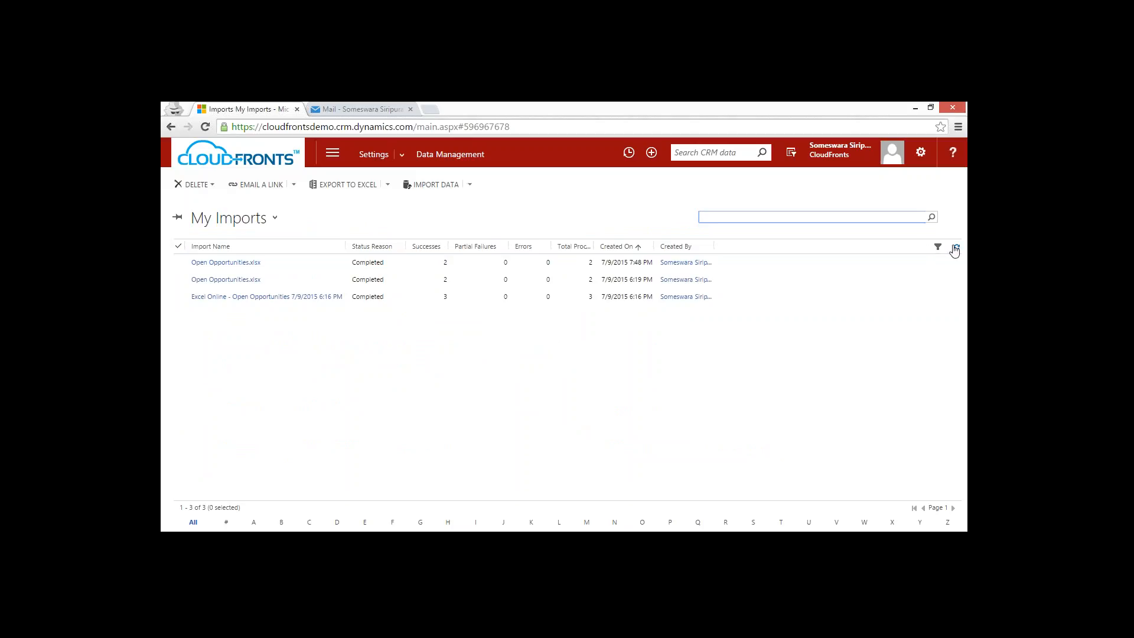
left_click(956, 247)
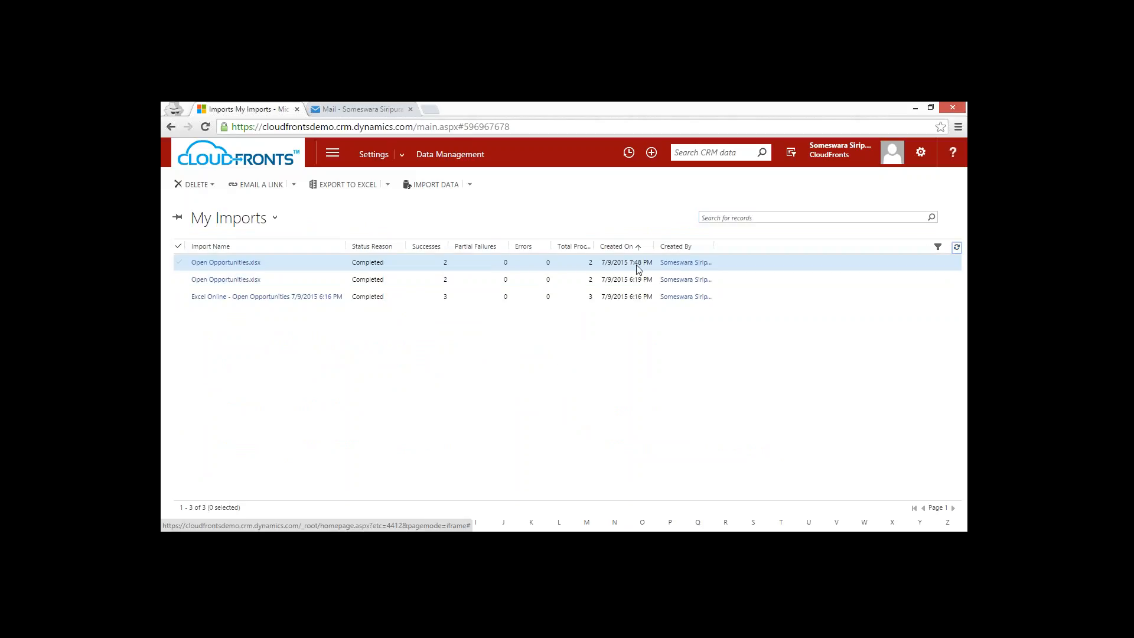
left_click(653, 267)
Return to the recently used Open Opportunities view and refresh its list of records.
left_click(332, 153)
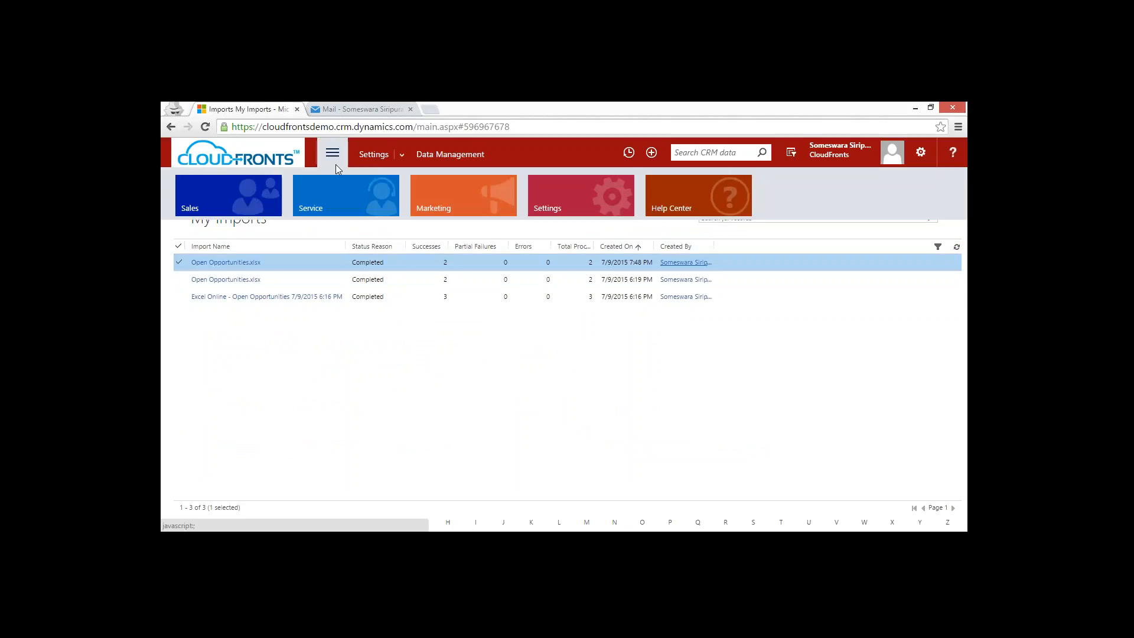
left_click(629, 152)
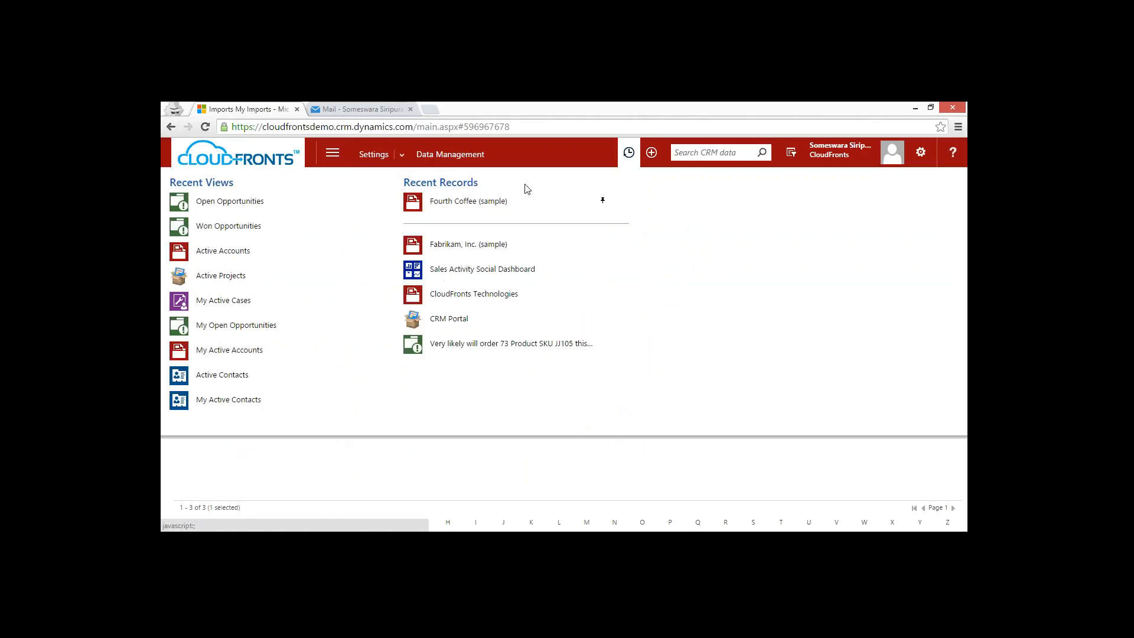
left_click(242, 202)
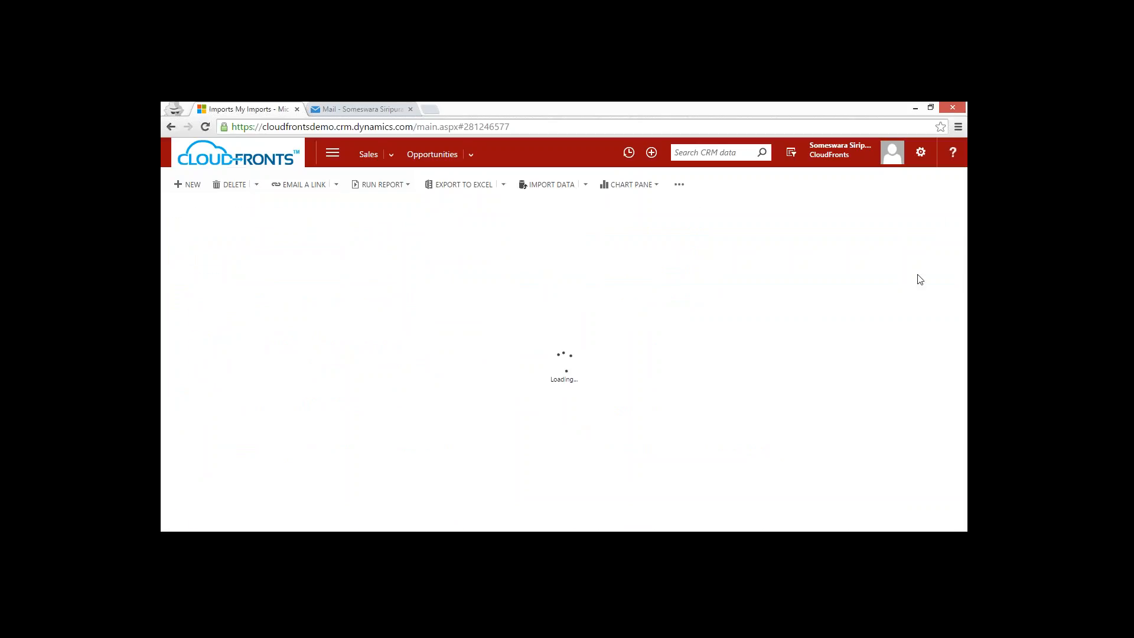
left_click(935, 244)
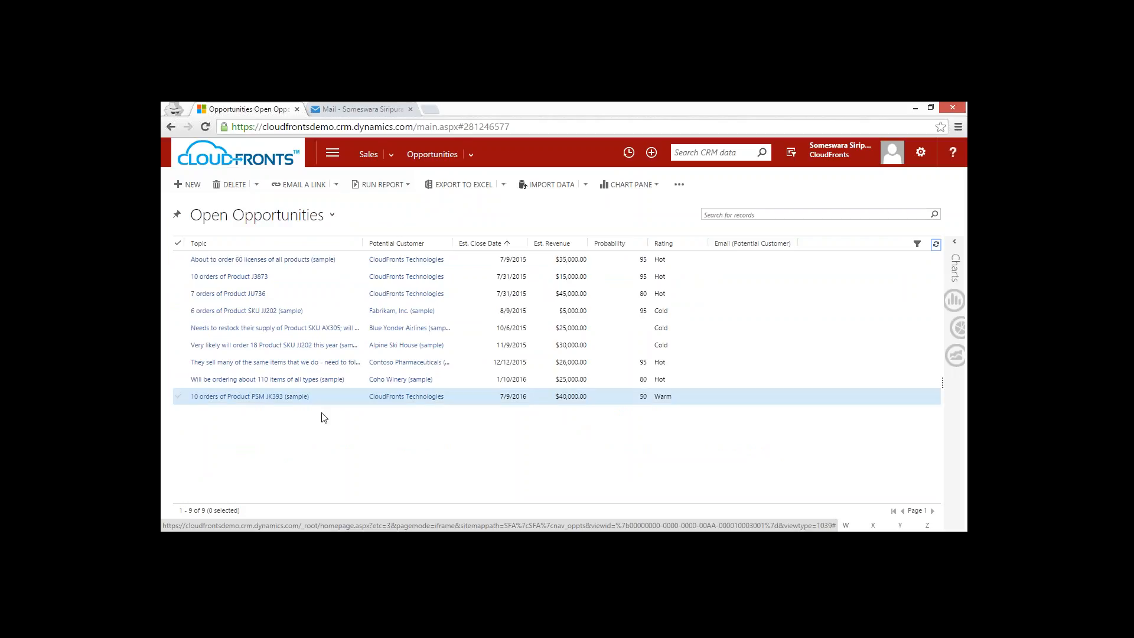
Check the imported opportunities, including 10 orders of Product J3873, 7 orders of Product JU736 and 6 orders of Product SKU JJ202.
left_click(330, 403)
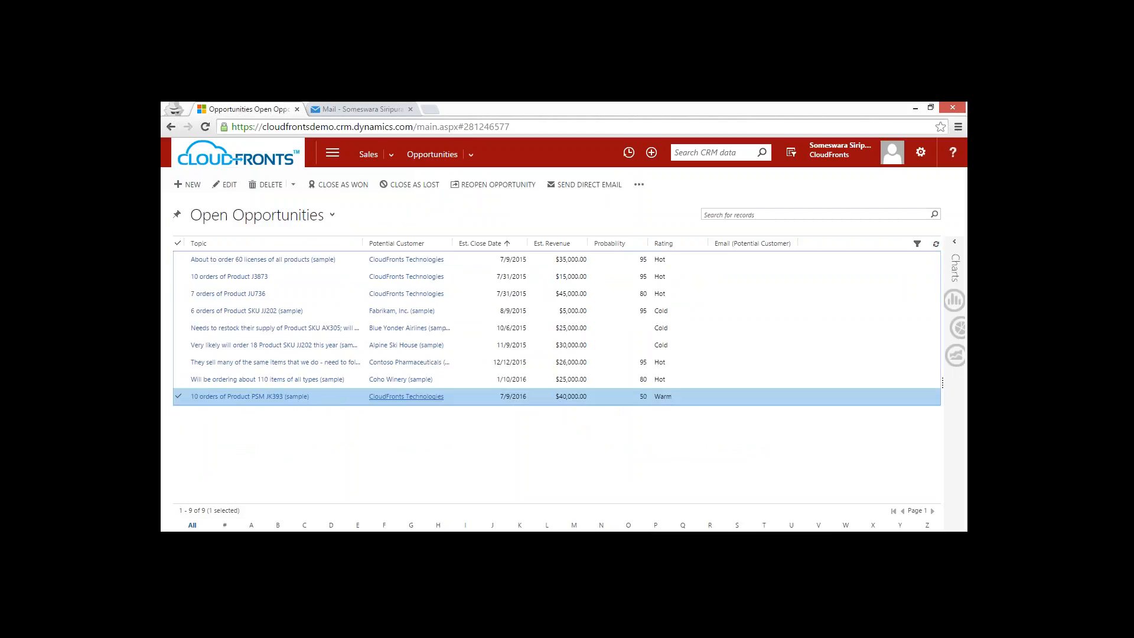
left_click(298, 296)
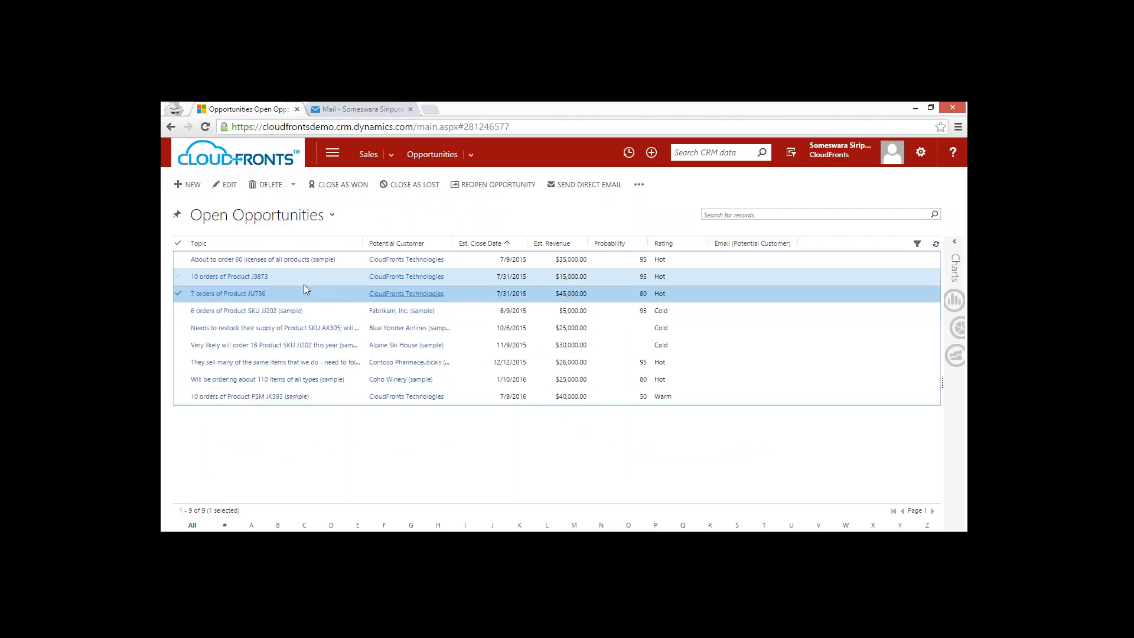
left_click(298, 277)
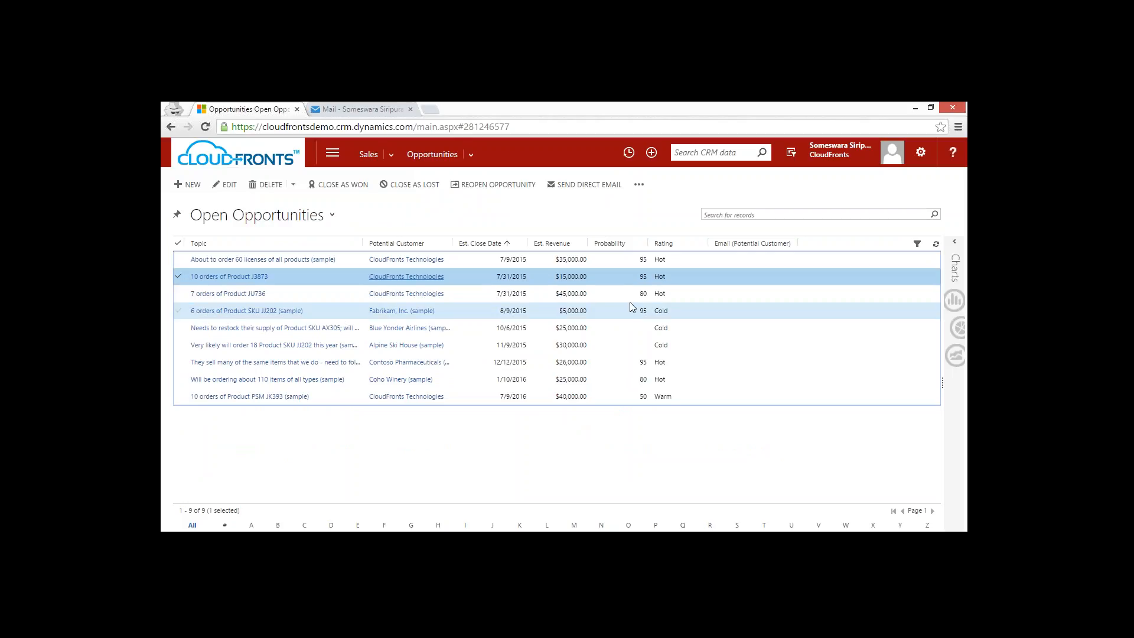
left_click(600, 310)
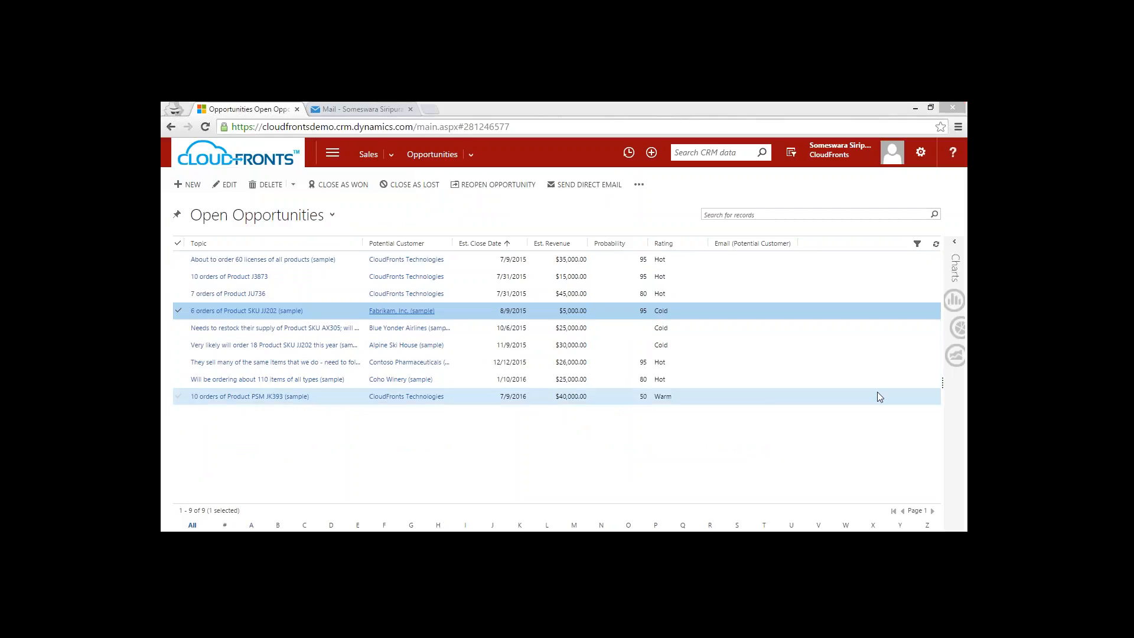
Open the Open Opportunities.xlsx workbook from the Downloads folder in desktop Excel.
key("super+e")
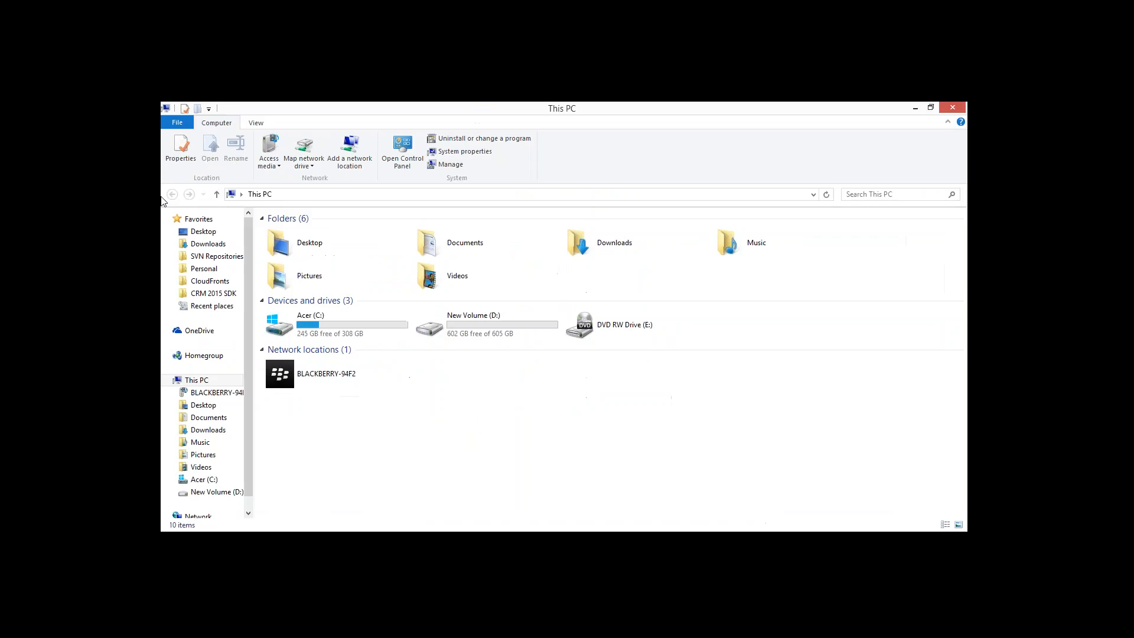
left_click(207, 244)
double_click(305, 234)
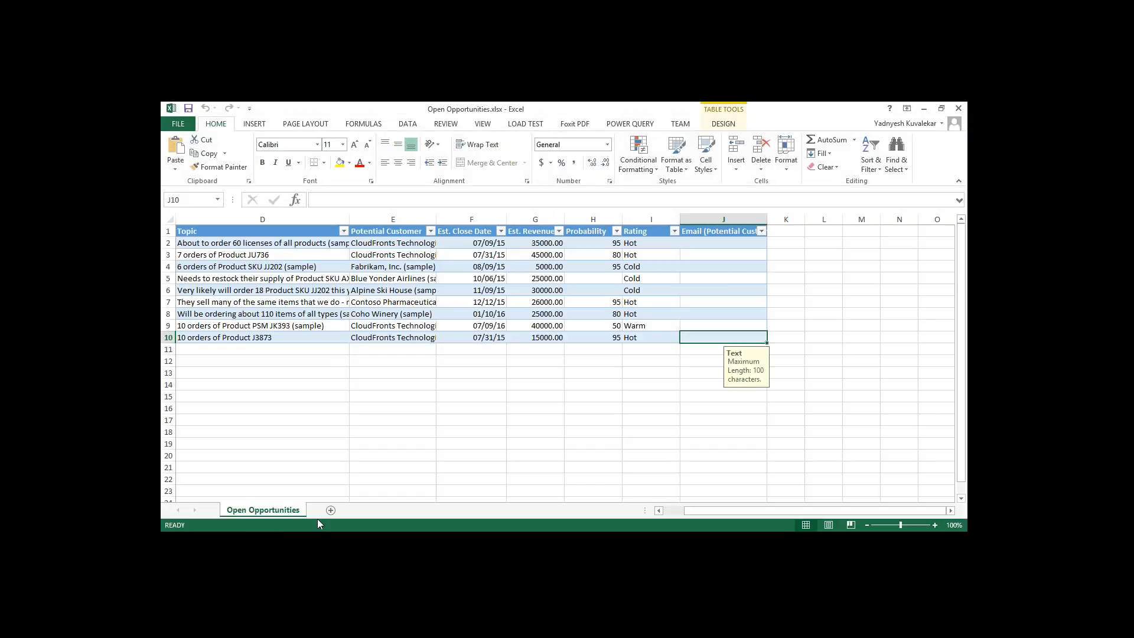
Examine the input rules on the Potential Customer, Probability, Est. Revenue and Est. Close Date columns of the opportunities sheet.
double_click(222, 230)
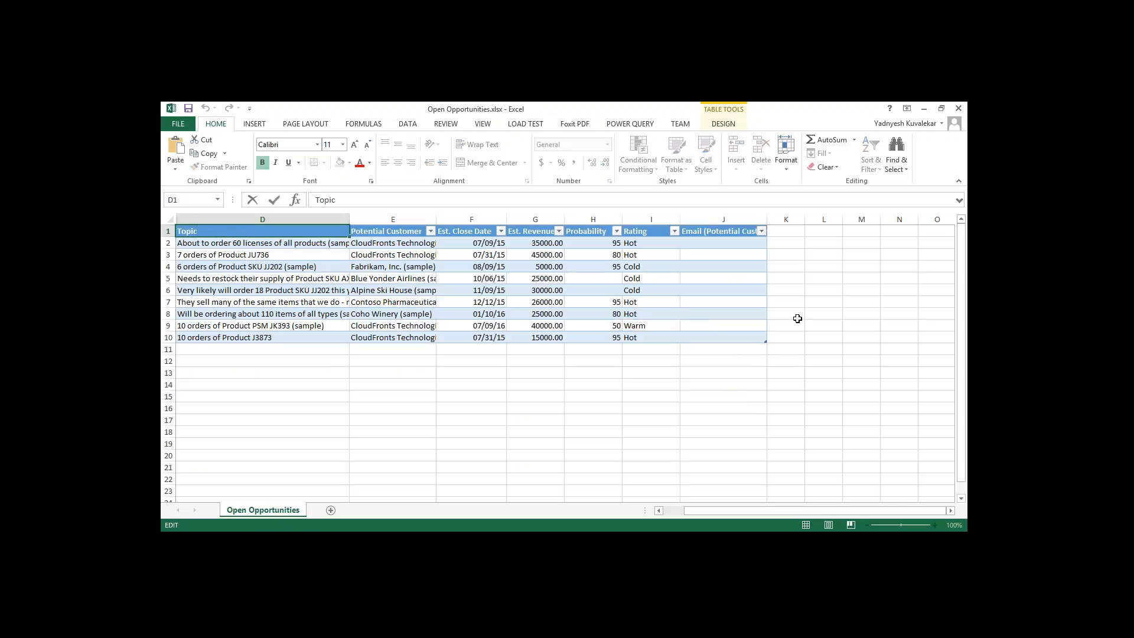
left_click(730, 338)
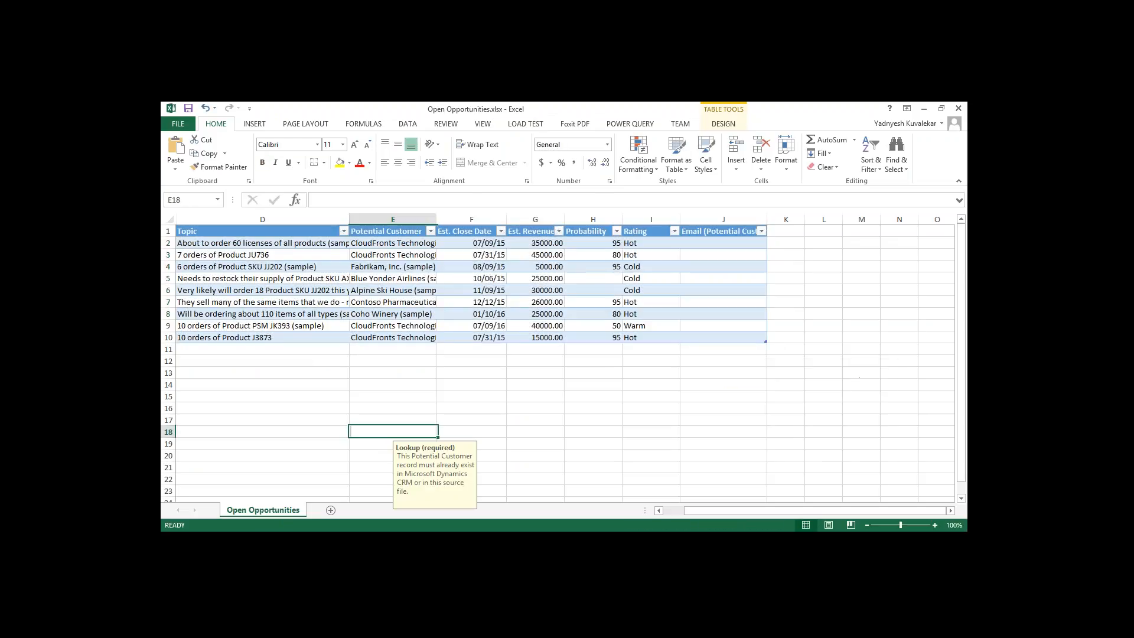
left_click(581, 245)
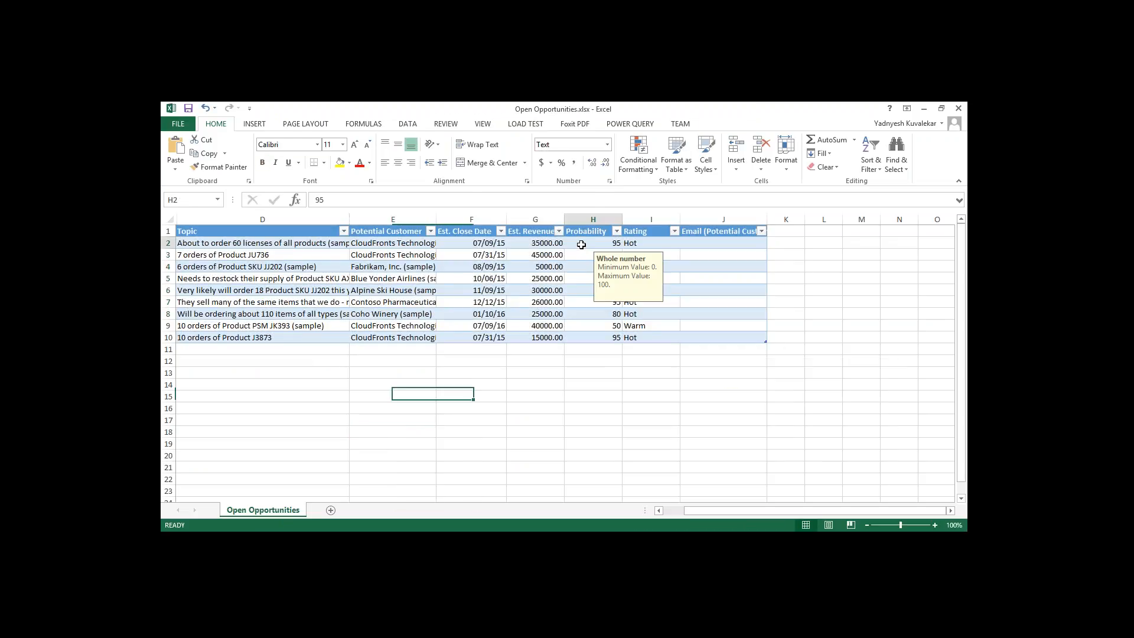
left_click(538, 245)
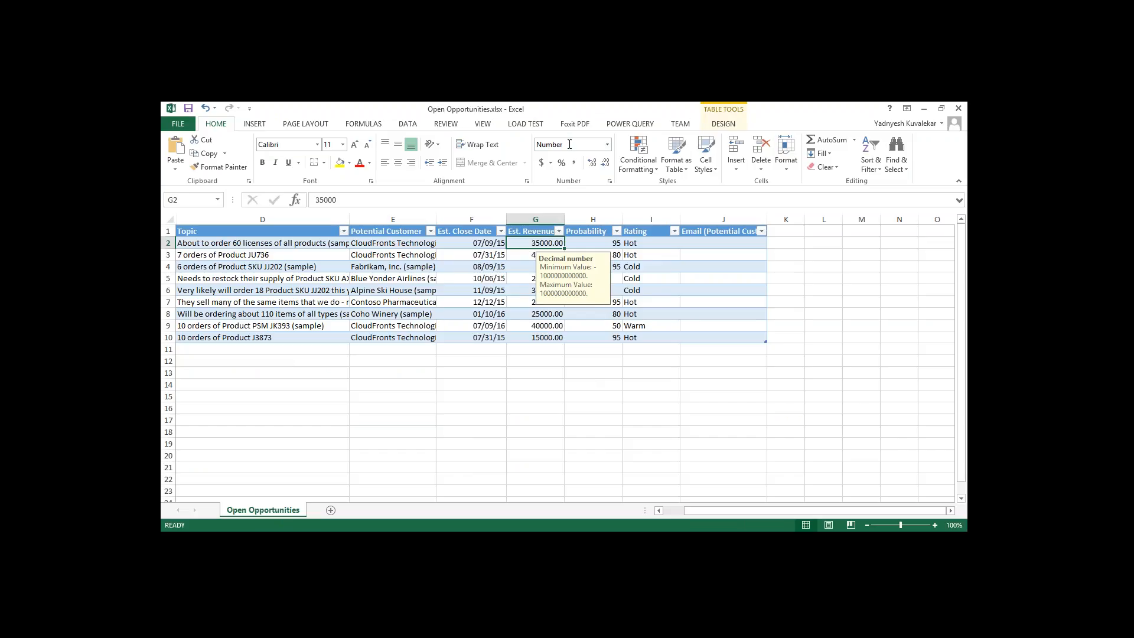
left_click(465, 245)
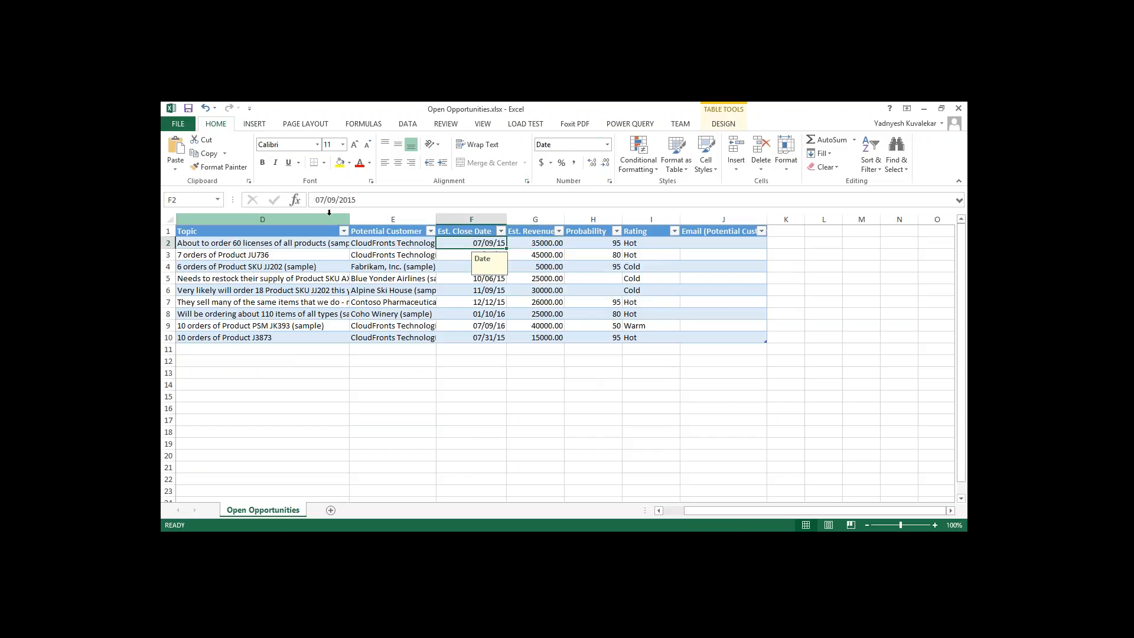
Close the Open Opportunities workbook and switch back to the opportunities list in Dynamics CRM.
left_click(957, 110)
left_click(560, 341)
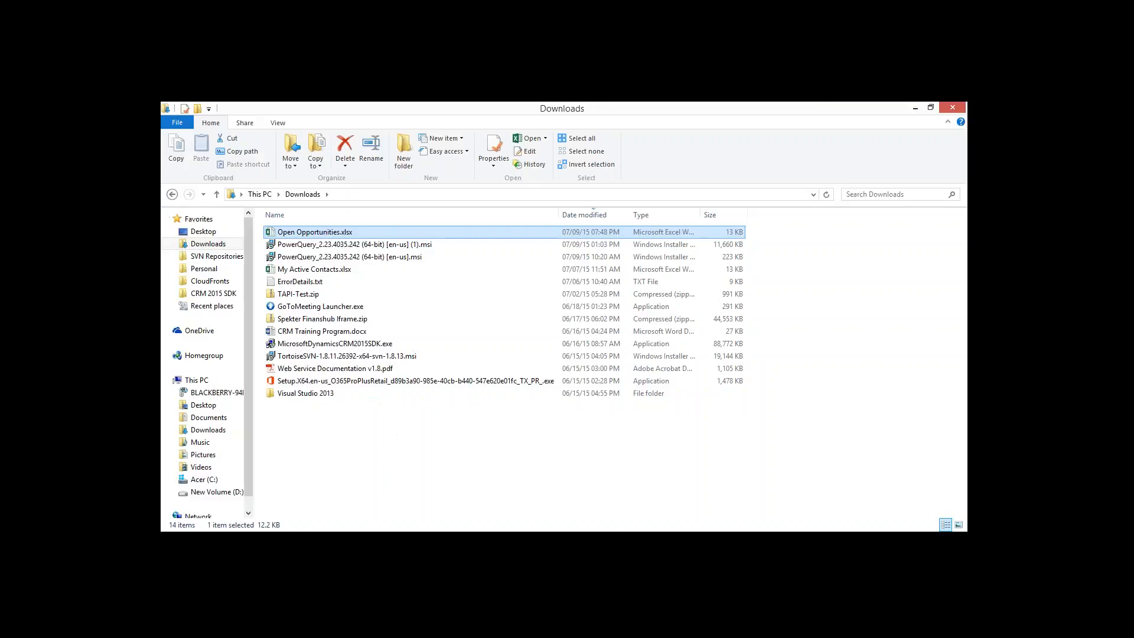
left_click(361, 543)
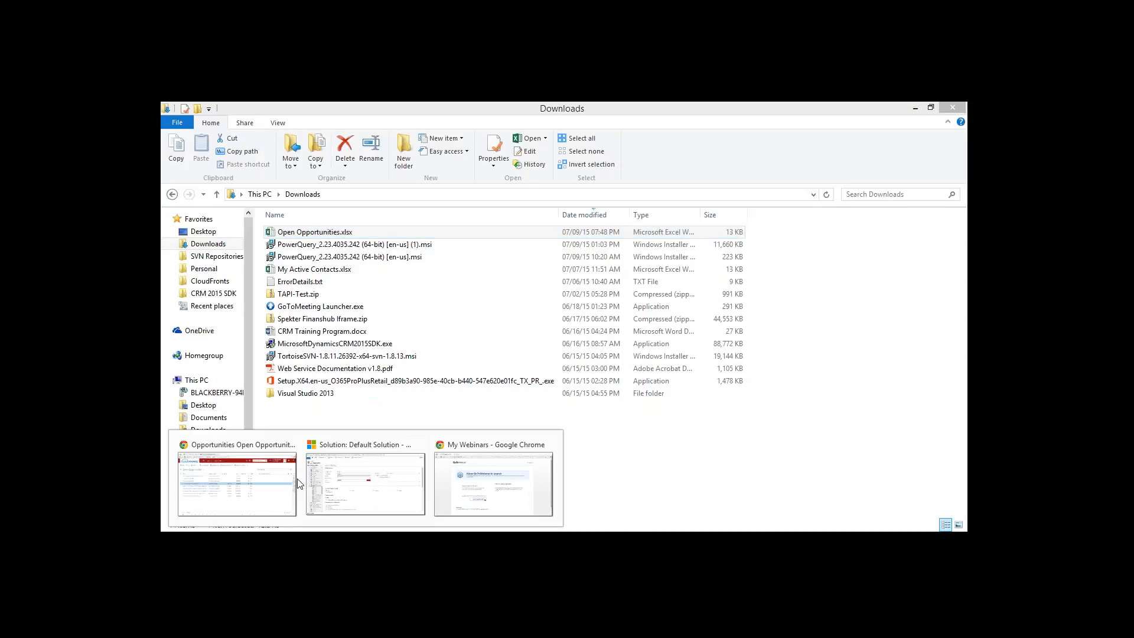
left_click(248, 450)
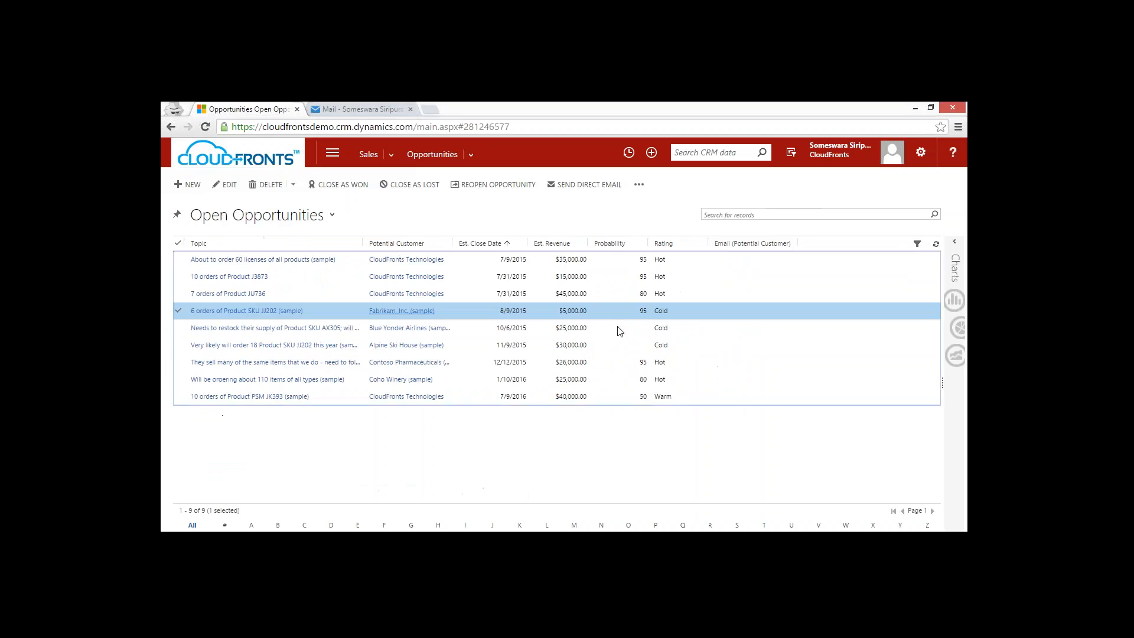
Clear the record selection and open the Open Opportunities list in Excel Online.
left_click(178, 311)
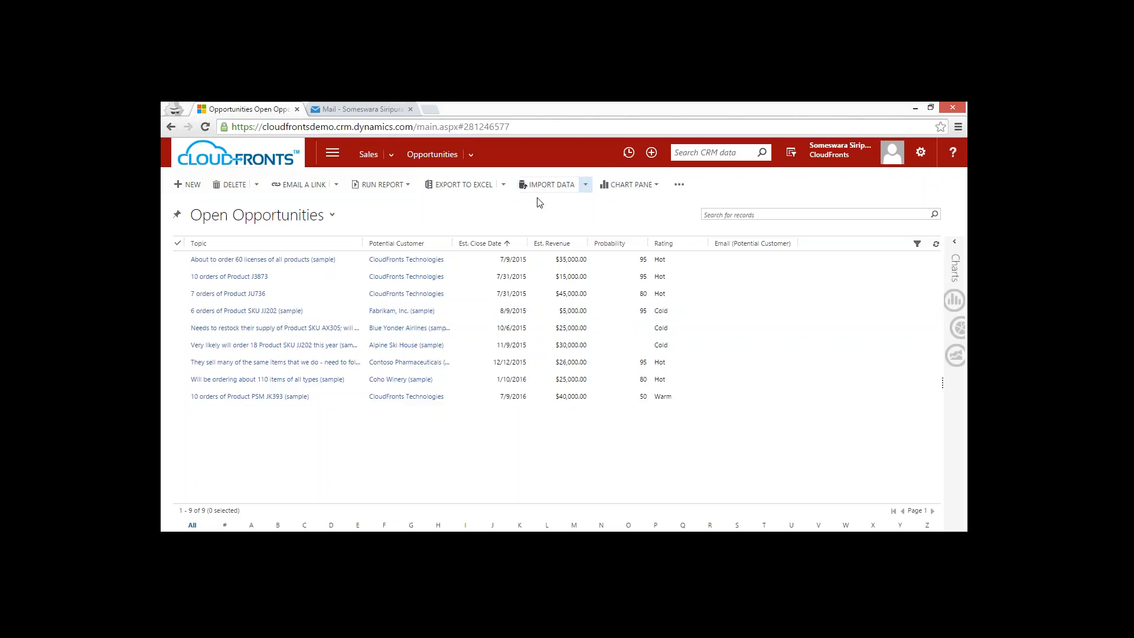
left_click(503, 185)
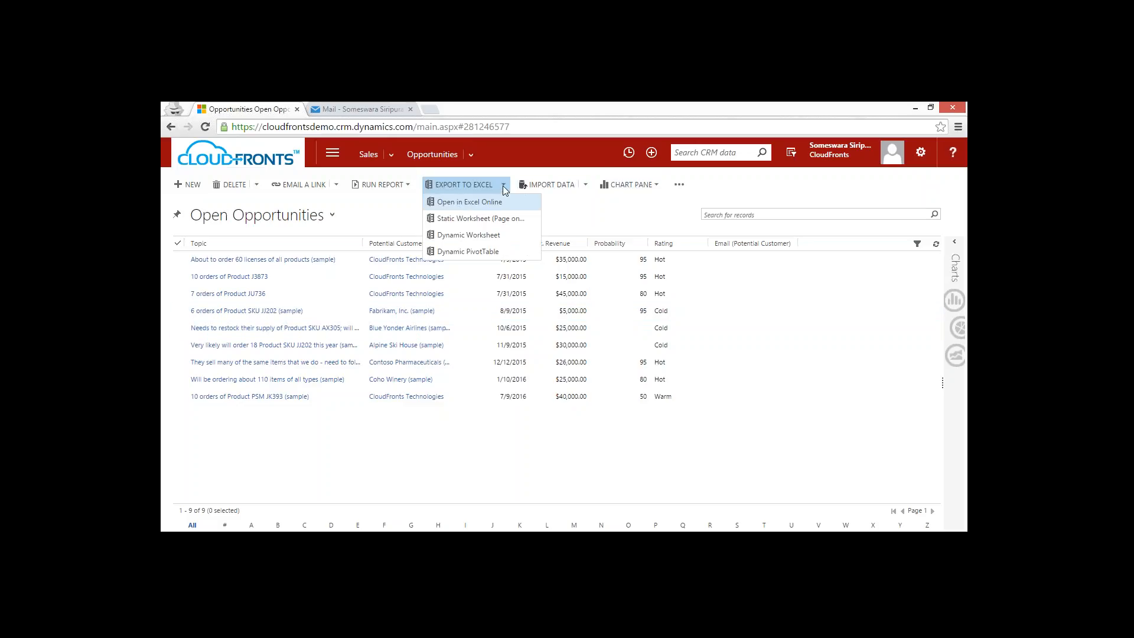
left_click(466, 202)
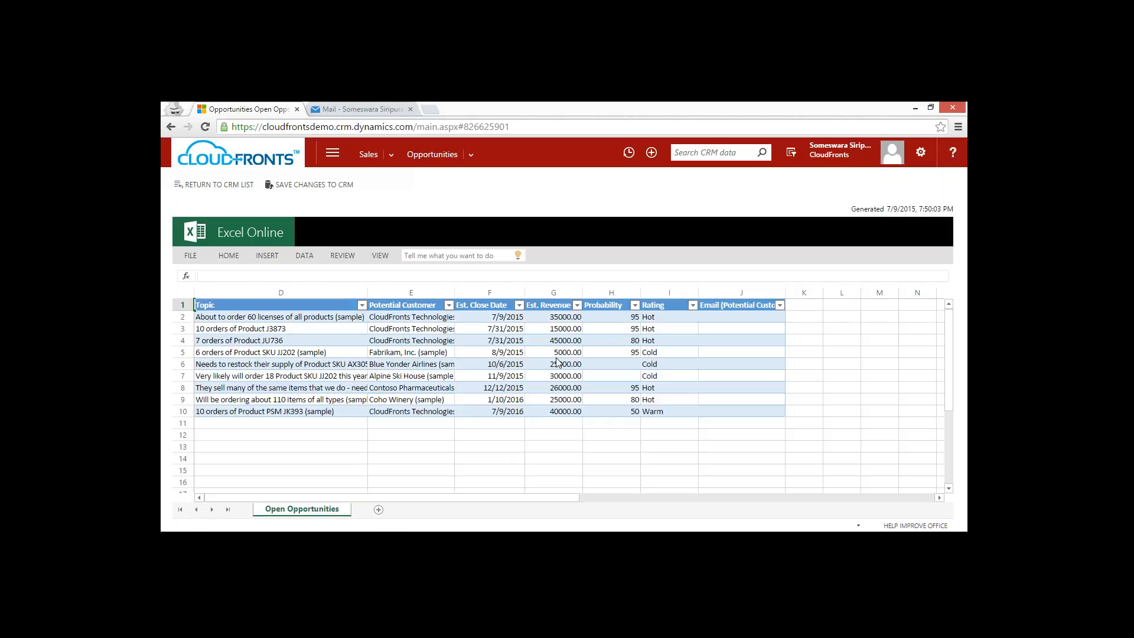
Set the 6 orders of Product SKU JJ202 opportunity to Est. Revenue 23000, Probability 99 and Rating Hot.
left_click(568, 353)
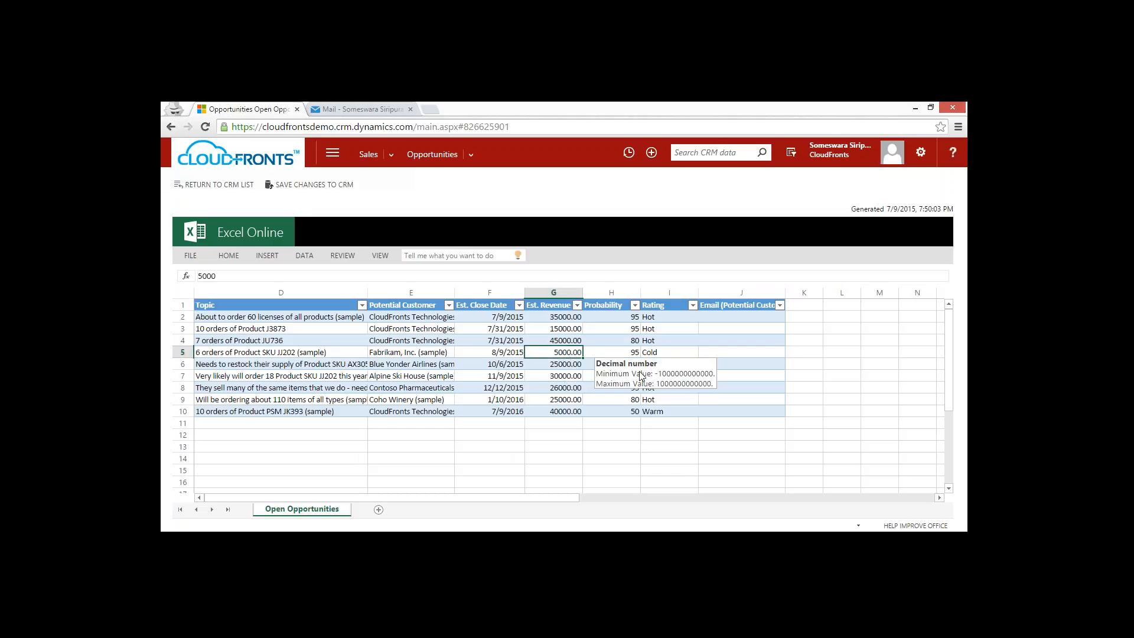
type("23000")
key("Tab")
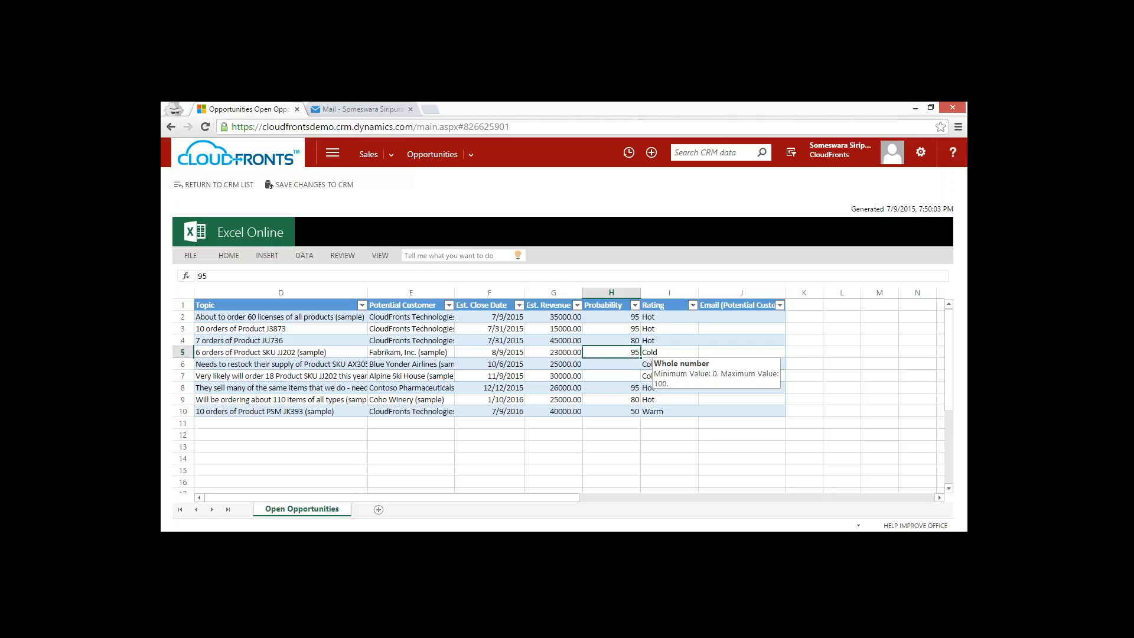
type("9")
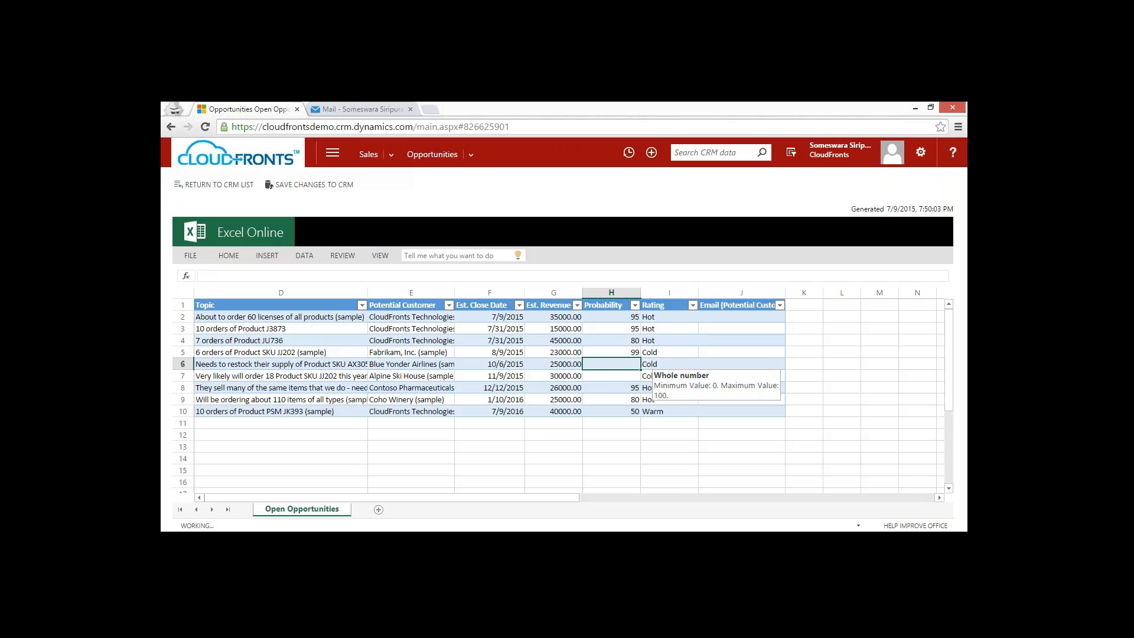
key("Tab")
type("H")
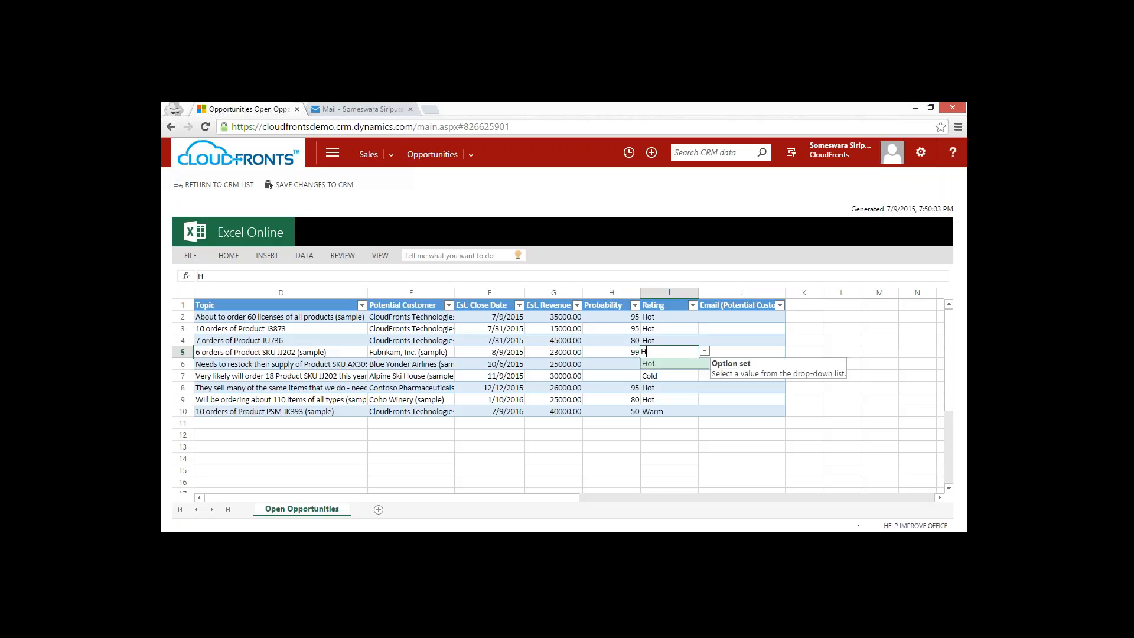
key("Return")
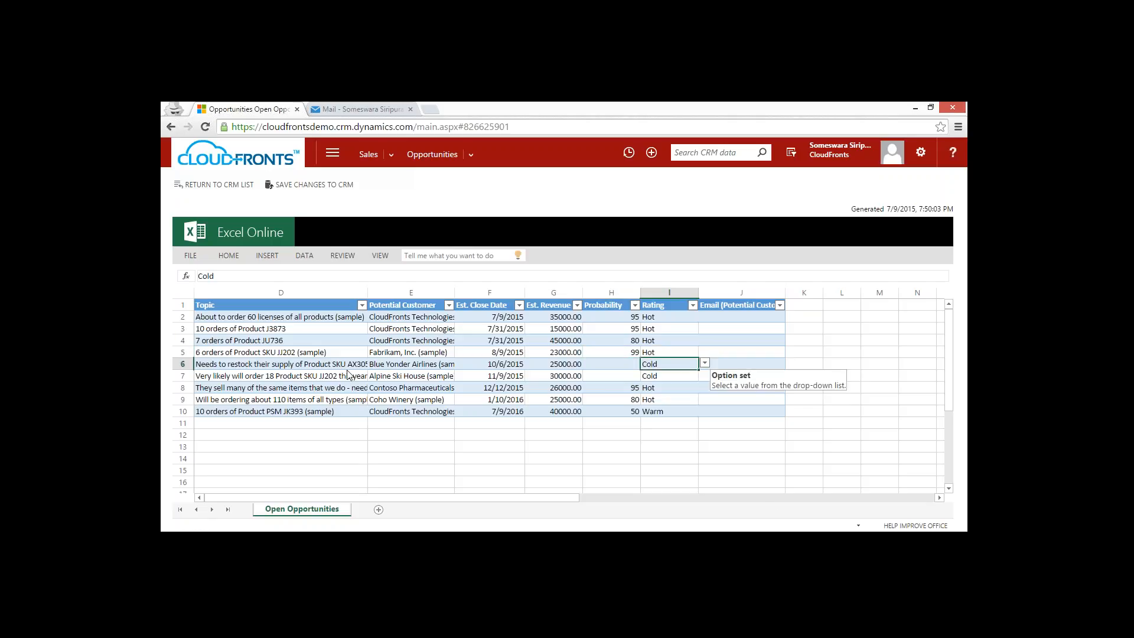
Set the opportunity in row 2 for 60 licenses to an Est. Revenue of 45000 and a Probability of 98.
left_click(546, 318)
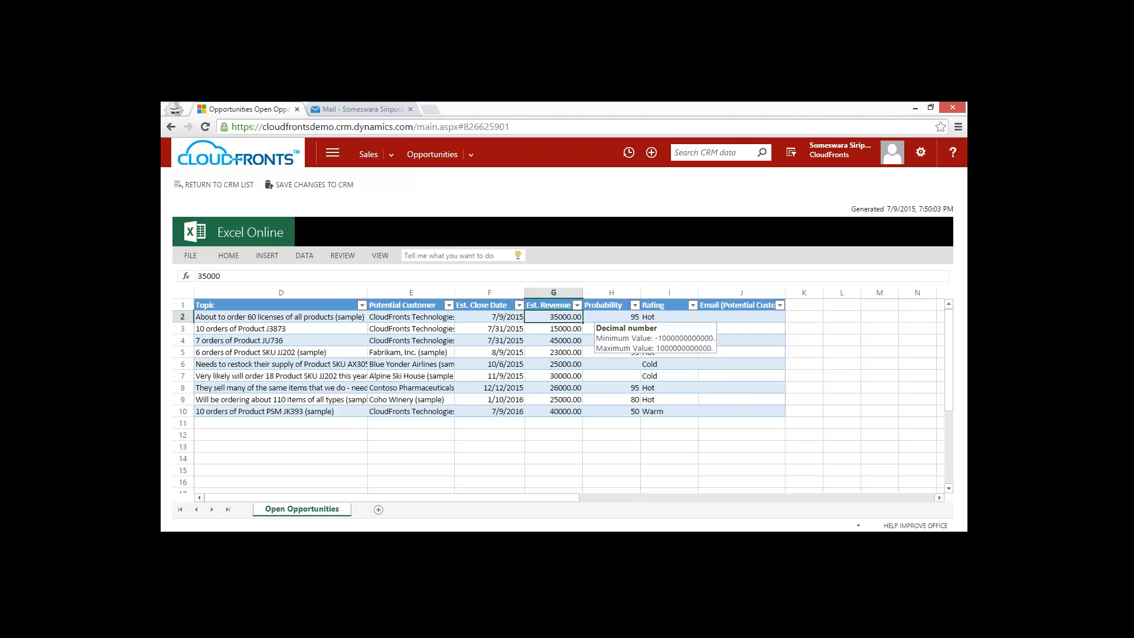
type("45000")
key("Tab")
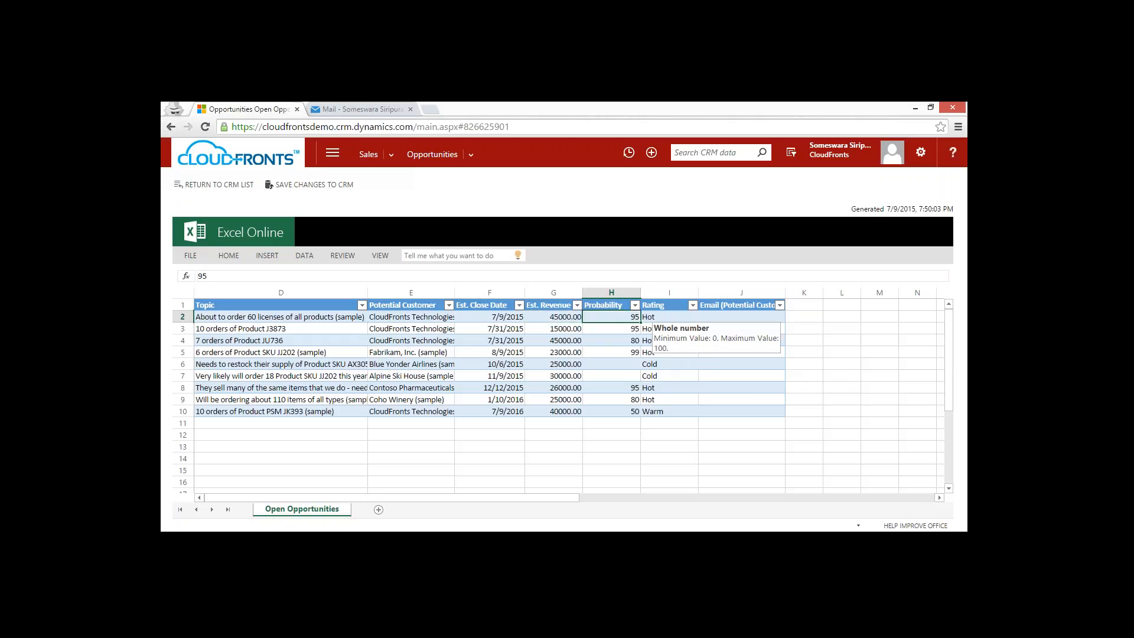
type("98")
key("Tab")
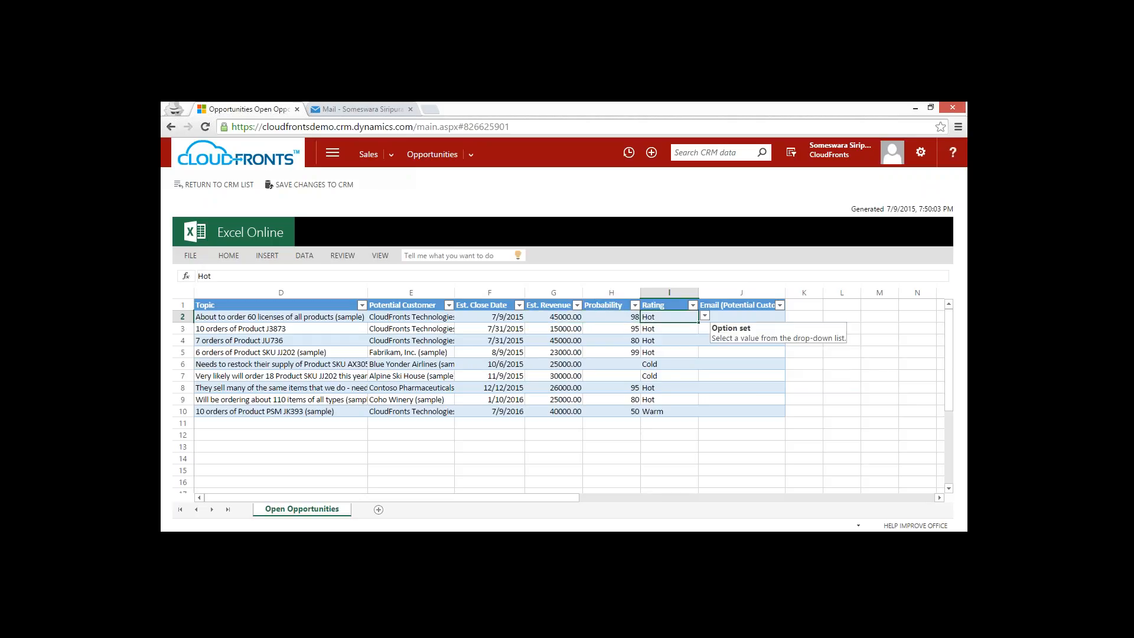
Change the Rating of the 10 orders of Product J3873 opportunity in row 3 to Cold.
key("Down")
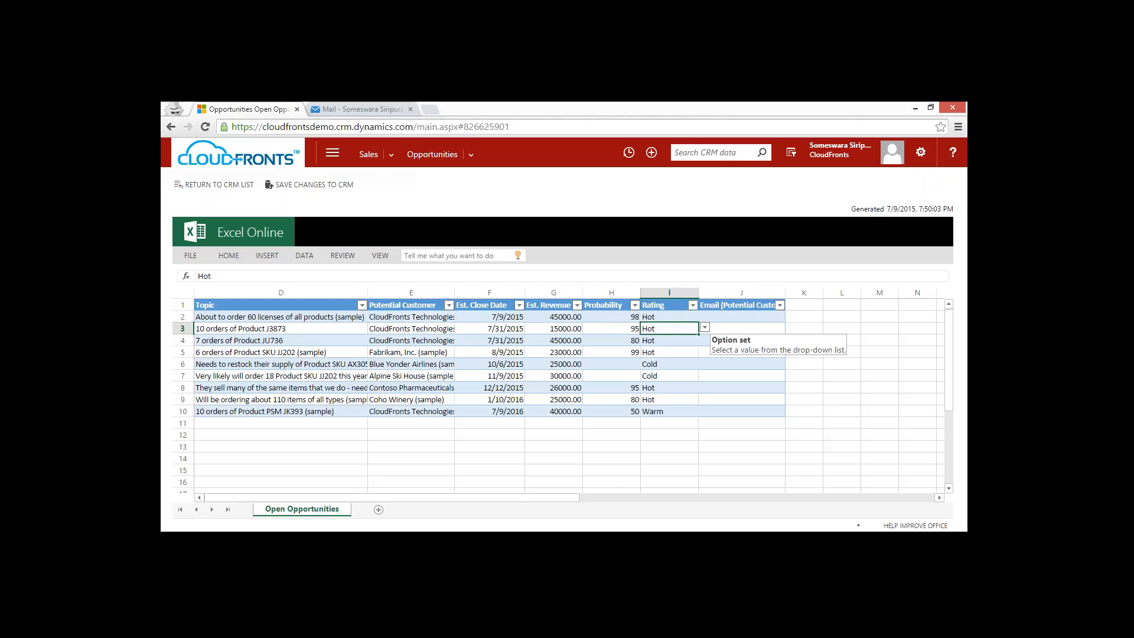
type("C")
key("Return")
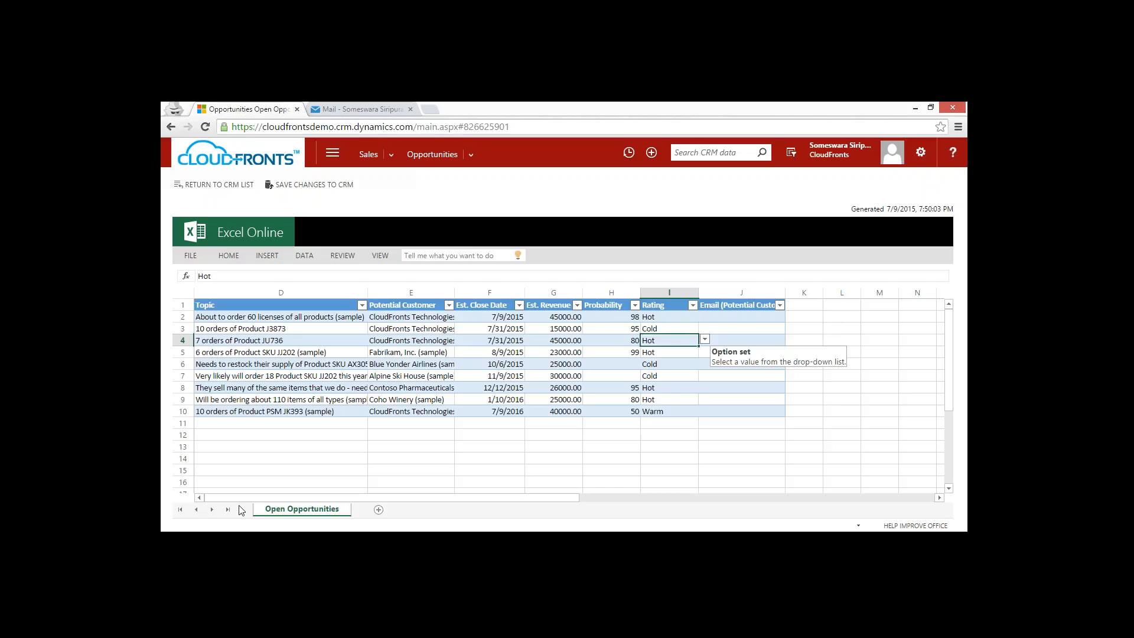
left_click(464, 437)
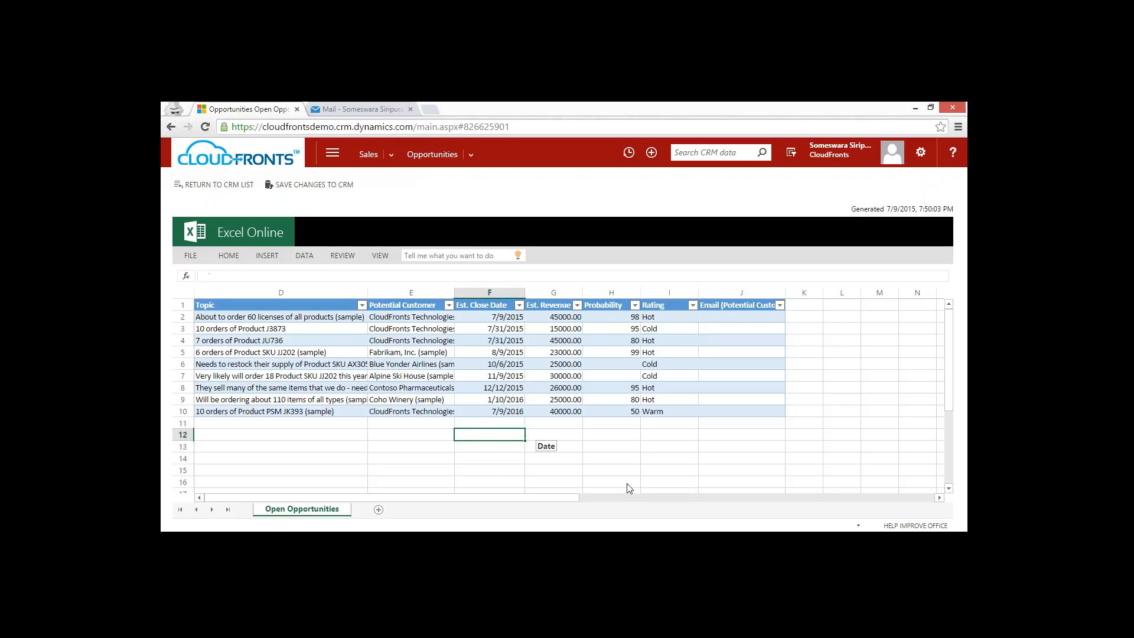
Save the Excel Online changes to CRM and open the My Imports list to check the submitted import's status.
left_click(310, 187)
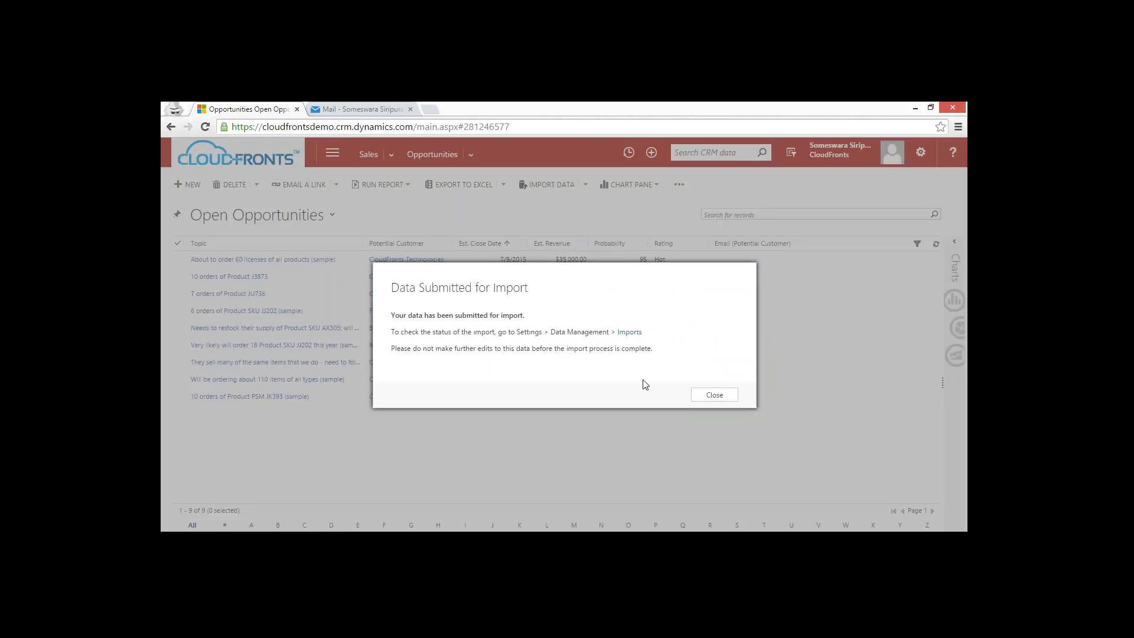
left_click(630, 333)
left_click(405, 299)
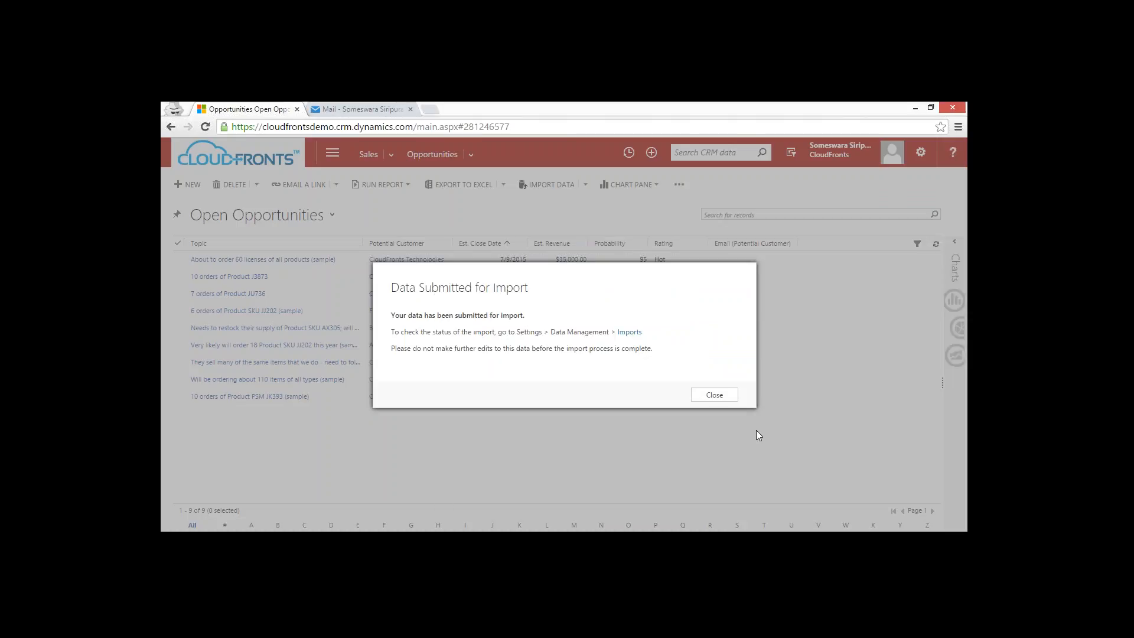
left_click(714, 396)
left_click(574, 542)
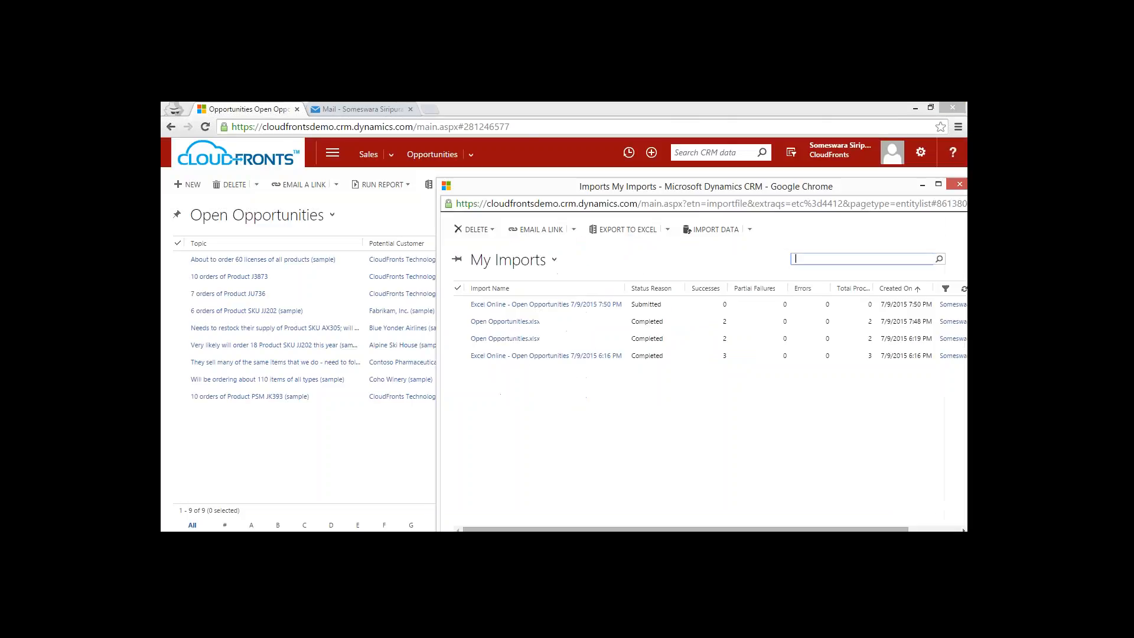
Maximize the My Imports window and refresh the list repeatedly to follow the status of the newest Excel Online - Open Opportunities import.
left_click_drag(614, 181, 563, 103)
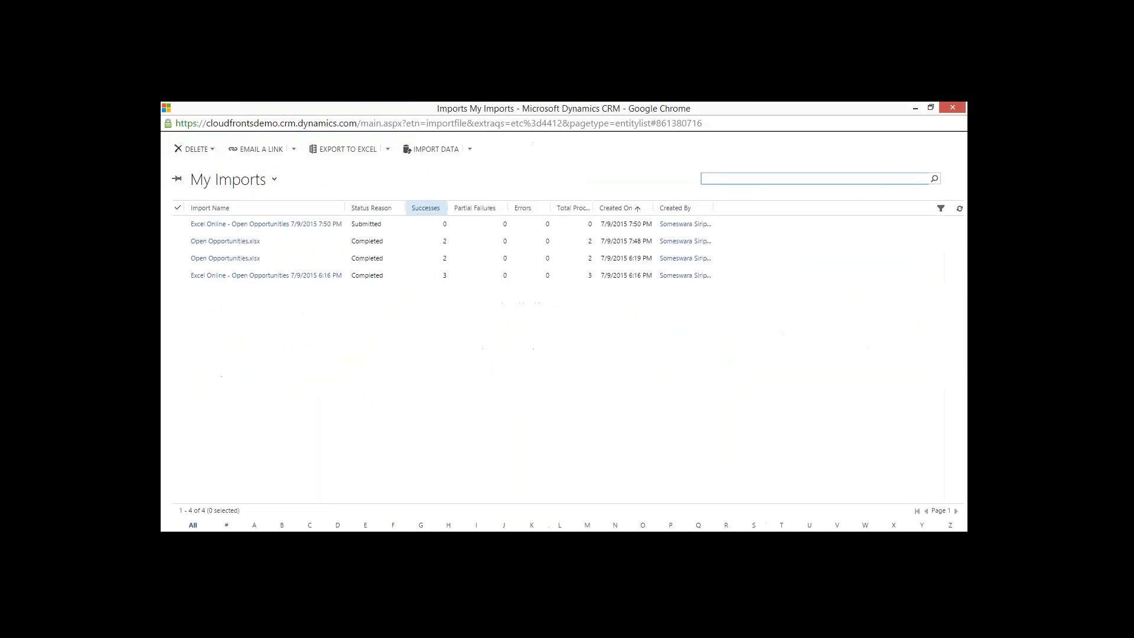
left_click(960, 210)
left_click(960, 210)
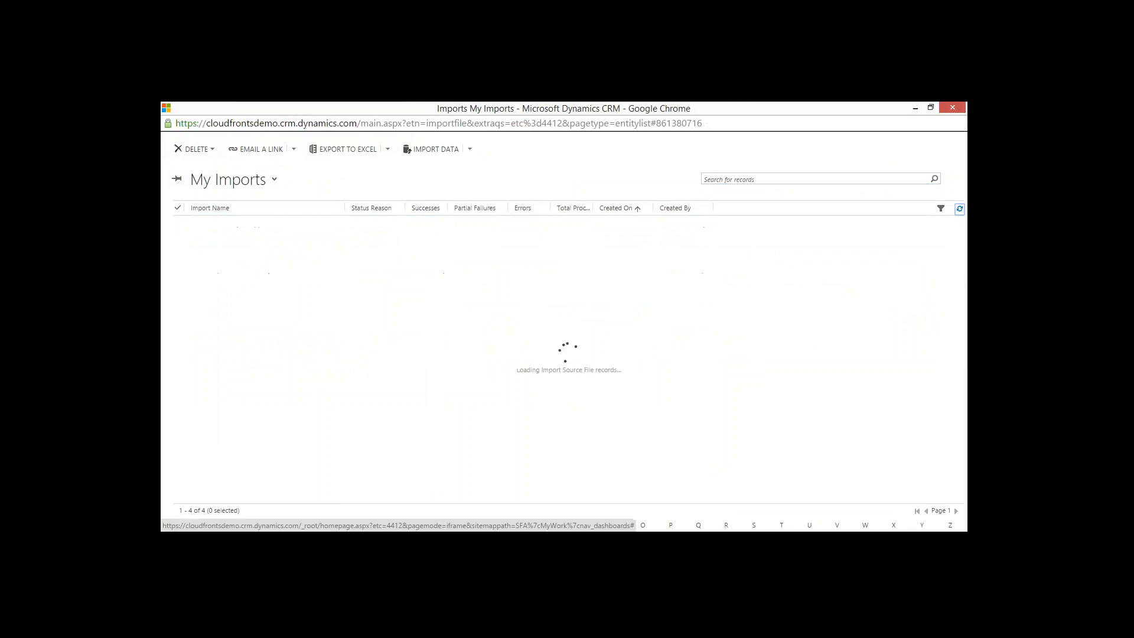
left_click(960, 209)
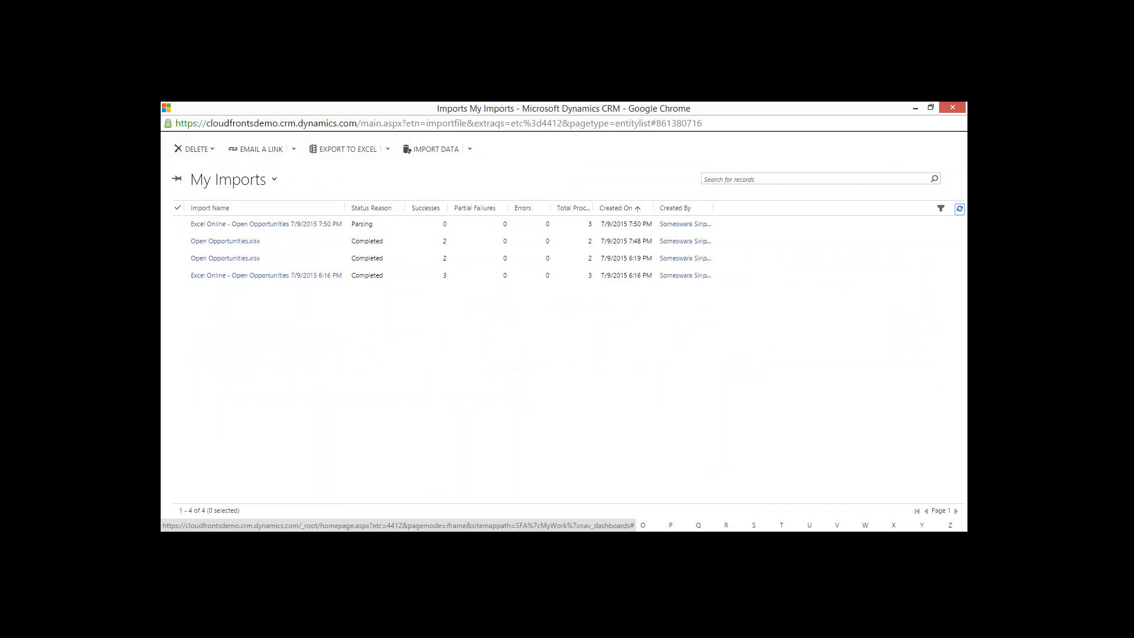
left_click(959, 208)
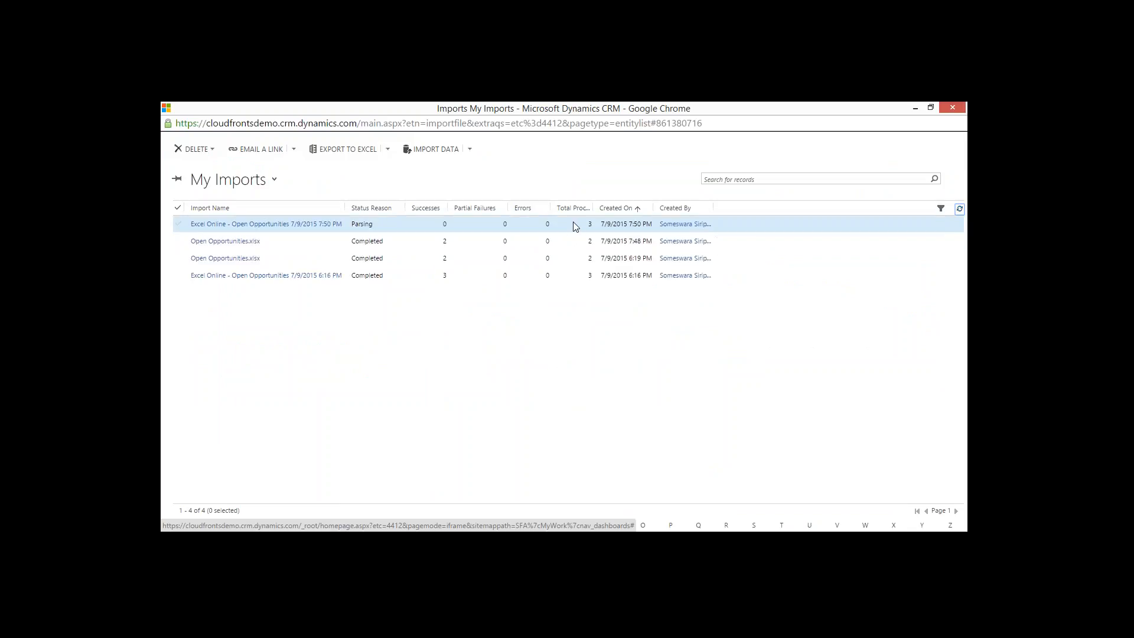
left_click(575, 226)
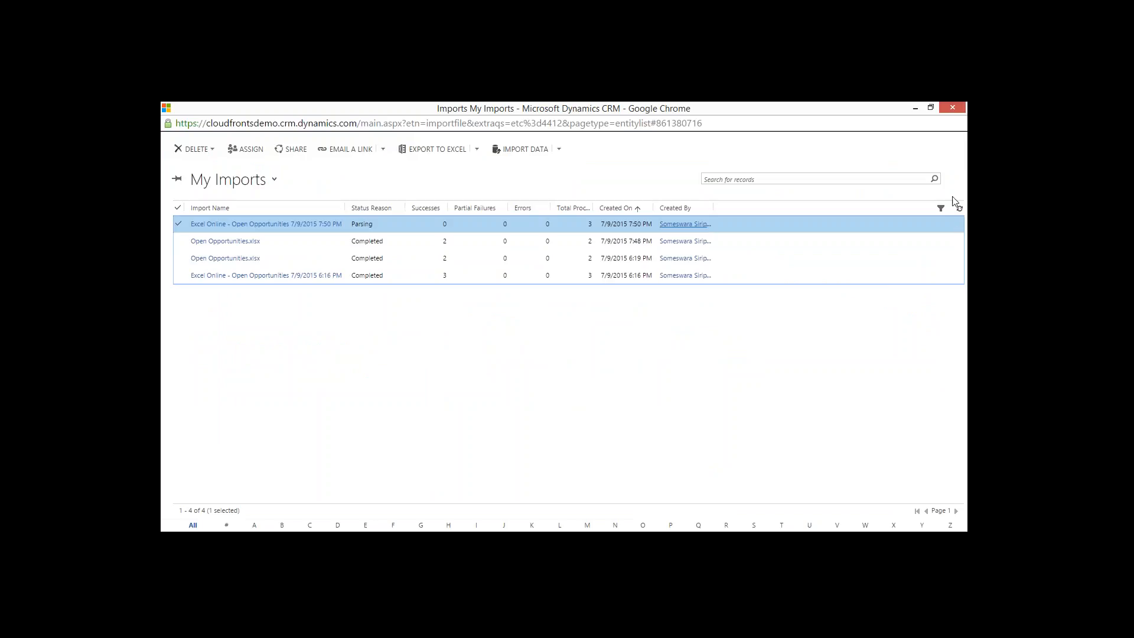
left_click(960, 208)
left_click(959, 209)
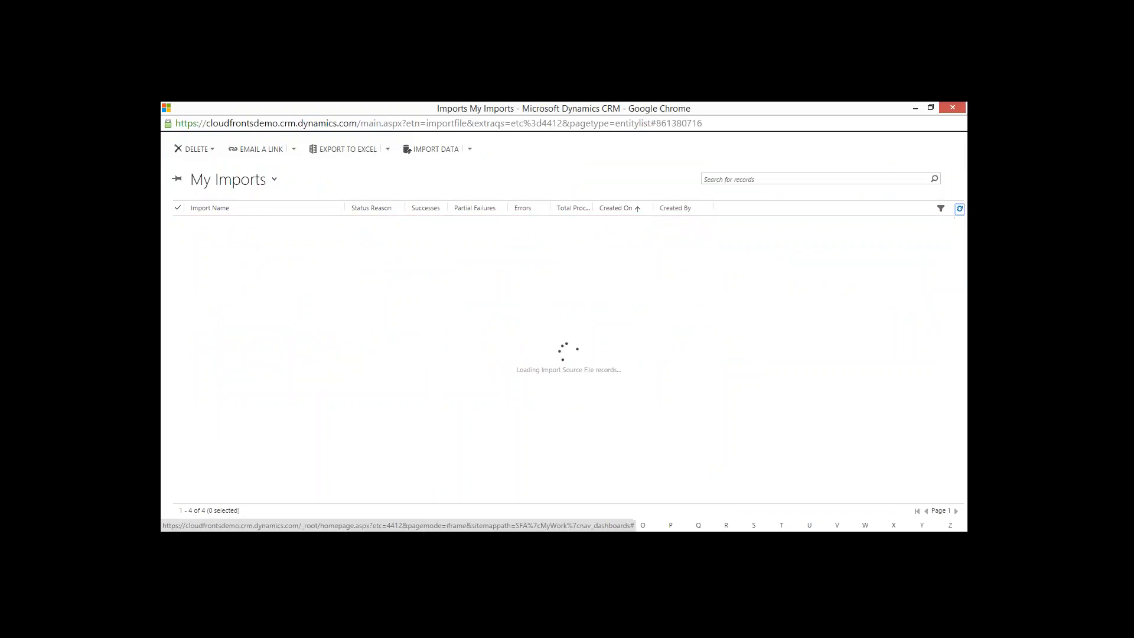
left_click(959, 209)
left_click(960, 209)
left_click(959, 209)
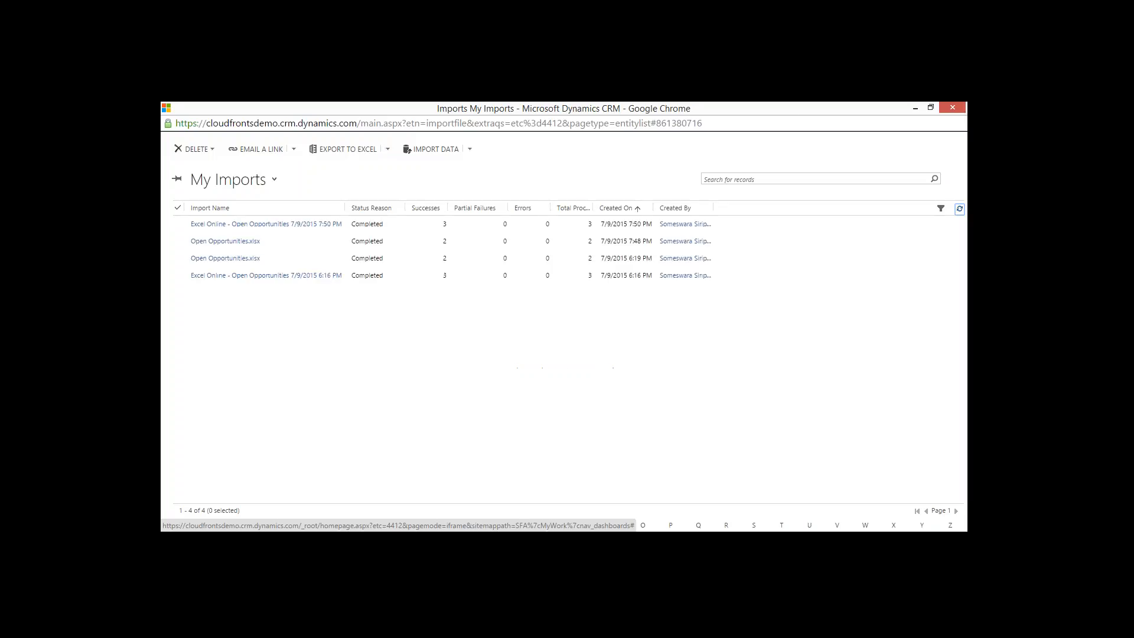
Close the My Imports window and refresh Open Opportunities to check the 60 licenses and 6 orders of Product SKU JJ202 records.
left_click(953, 107)
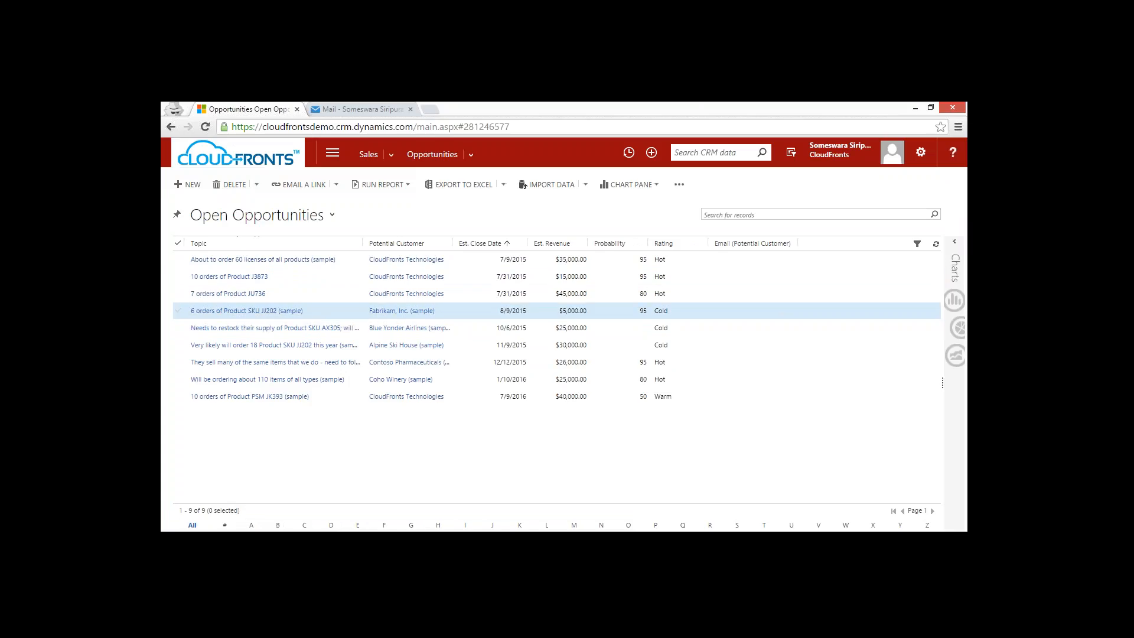
left_click(936, 244)
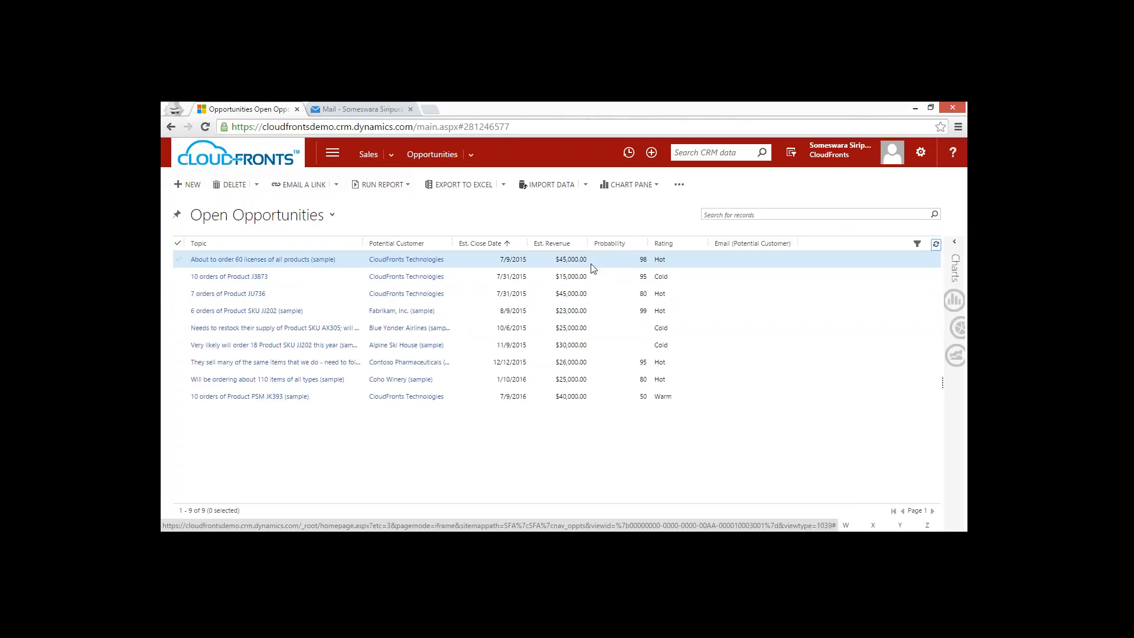
left_click(608, 263)
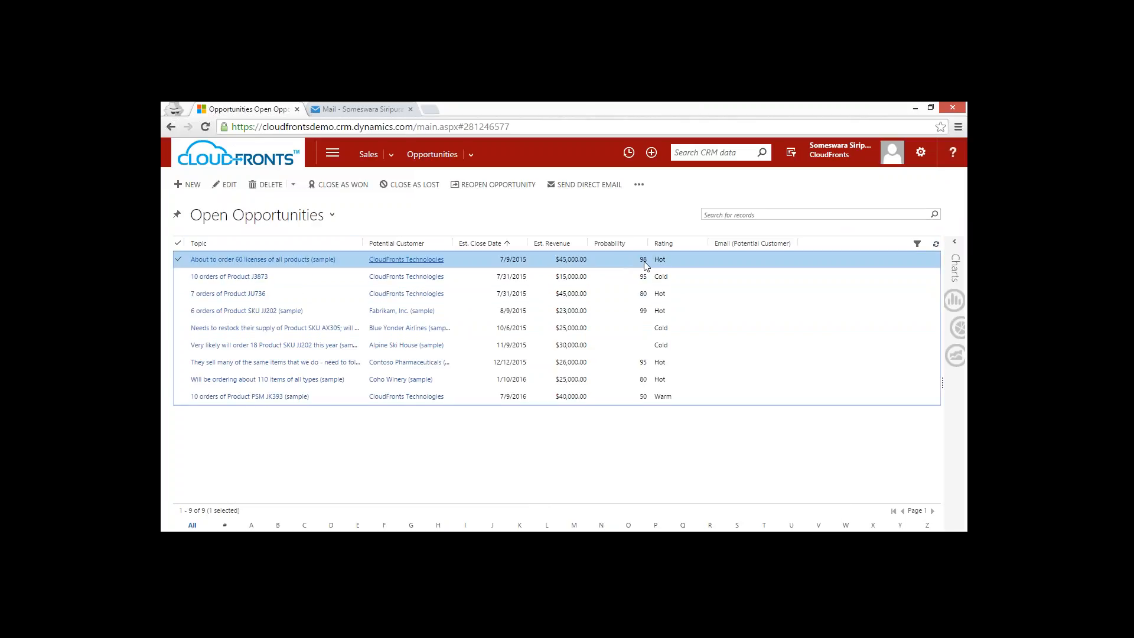
left_click(637, 317)
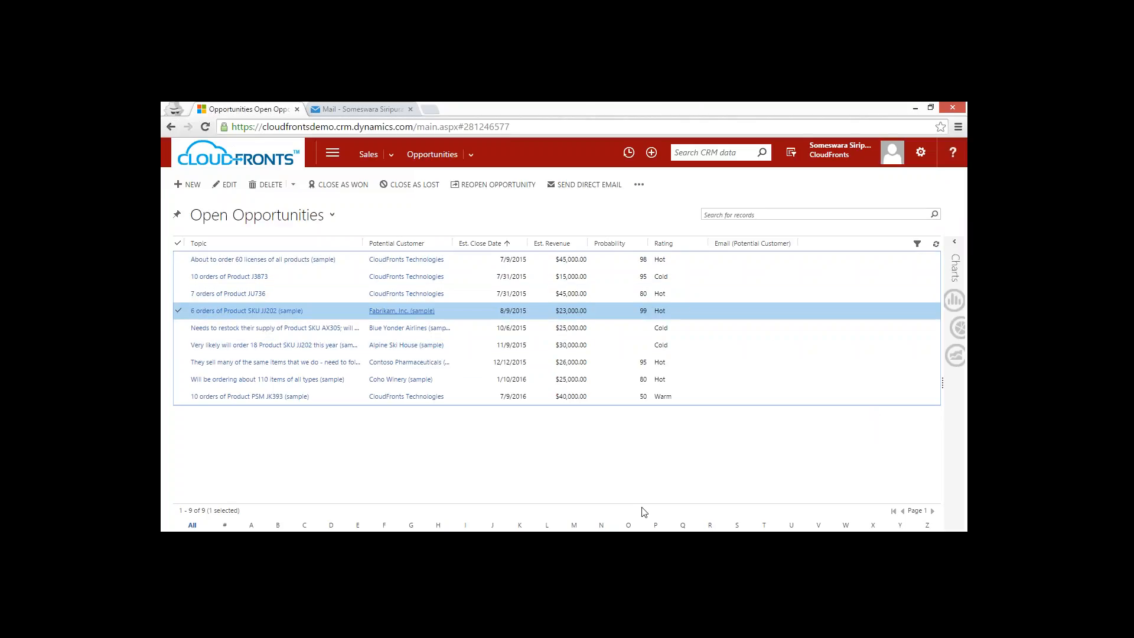
Switch to the PowerPoint slide show of the Deep Dive 1 presentation and advance past the Demo slide.
mouse_move(538, 542)
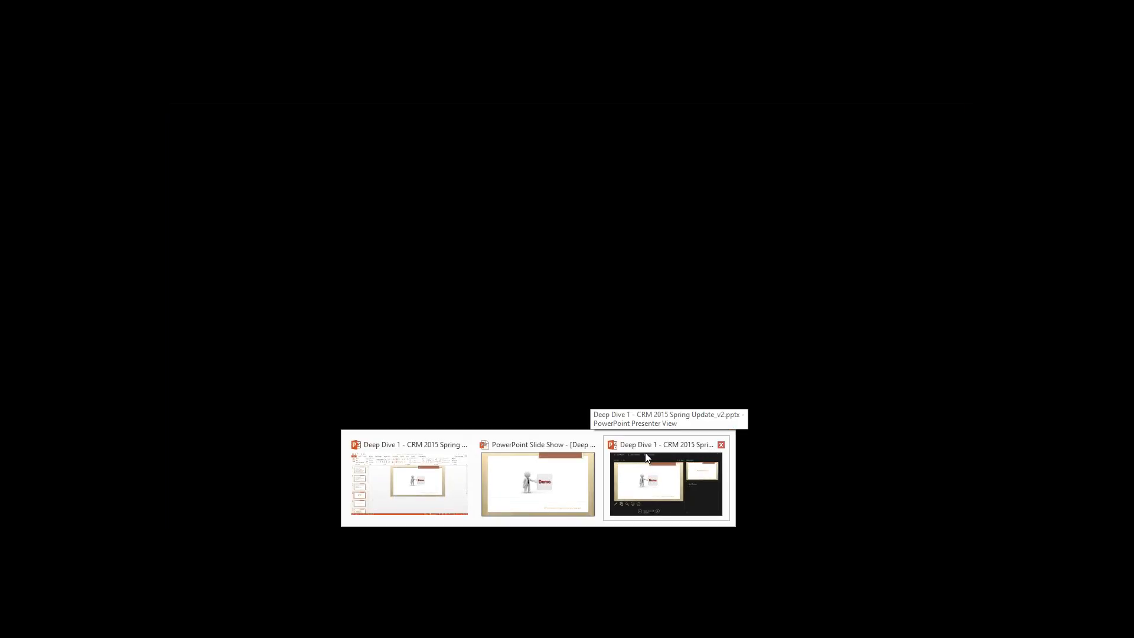
left_click(647, 457)
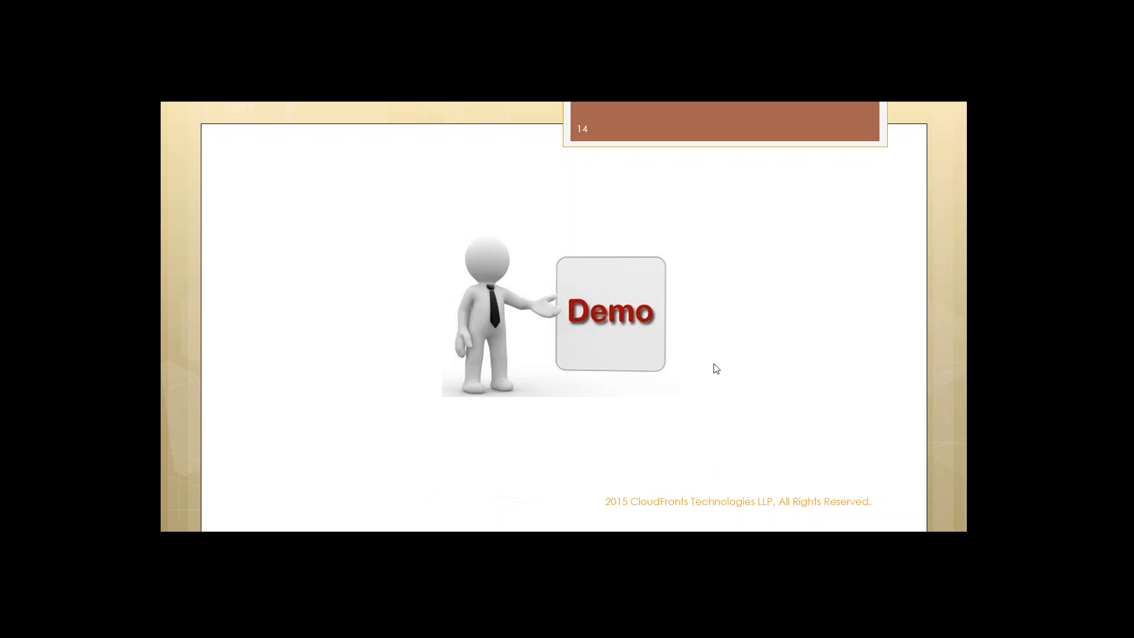
key("Right")
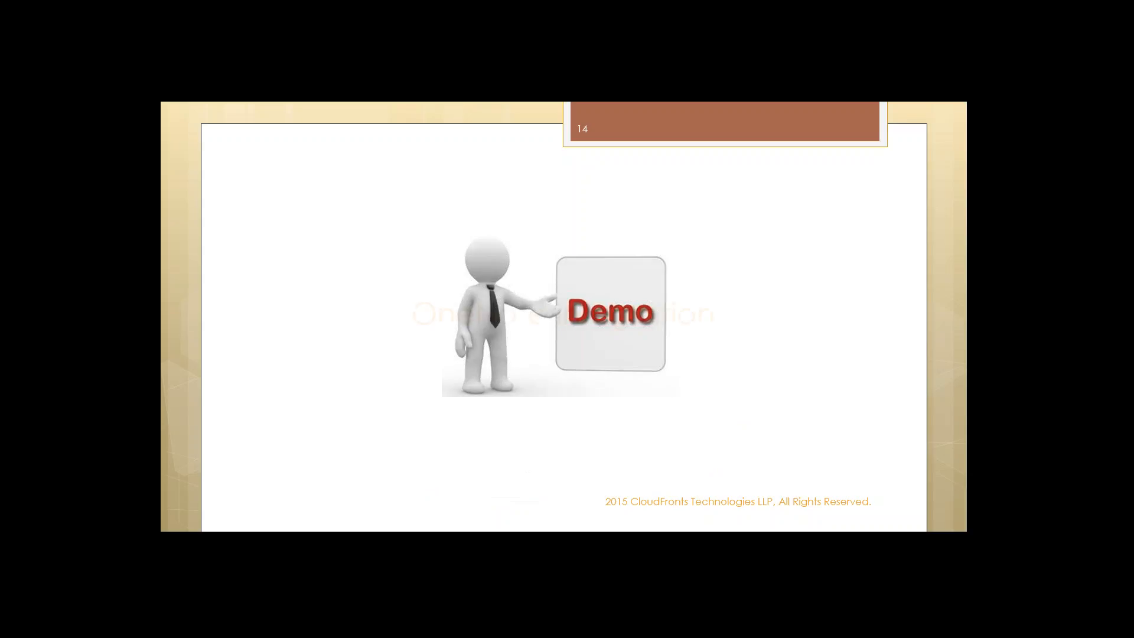
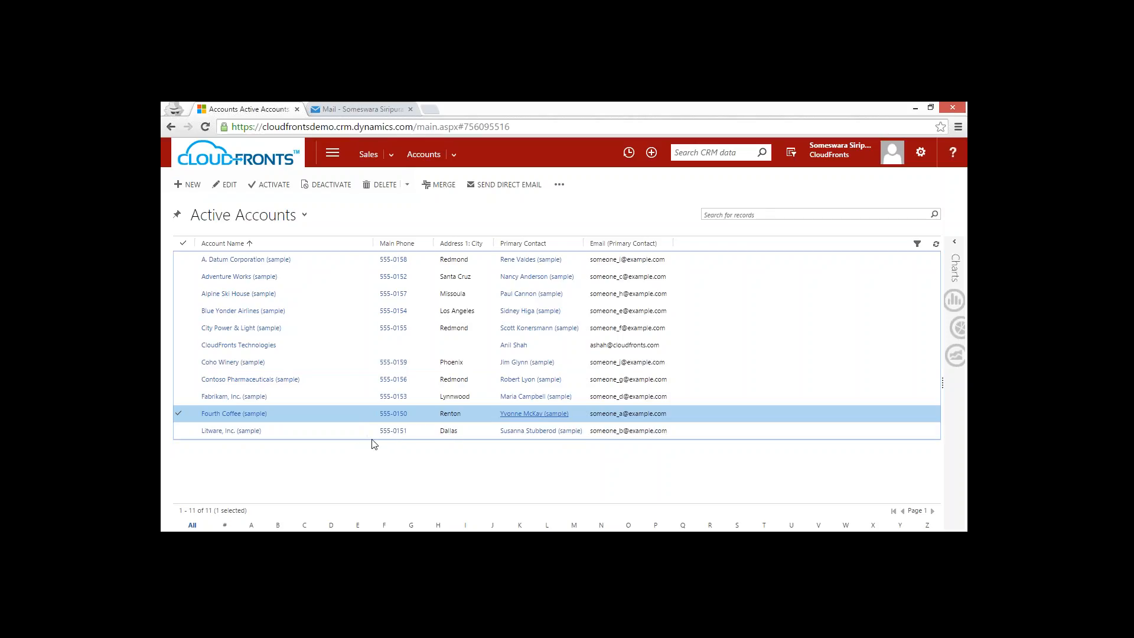
Switch to Outlook mail, open the Inbox with its customer subfolders, and show the available actions for the Fourth Coffee quotation email.
left_click(357, 108)
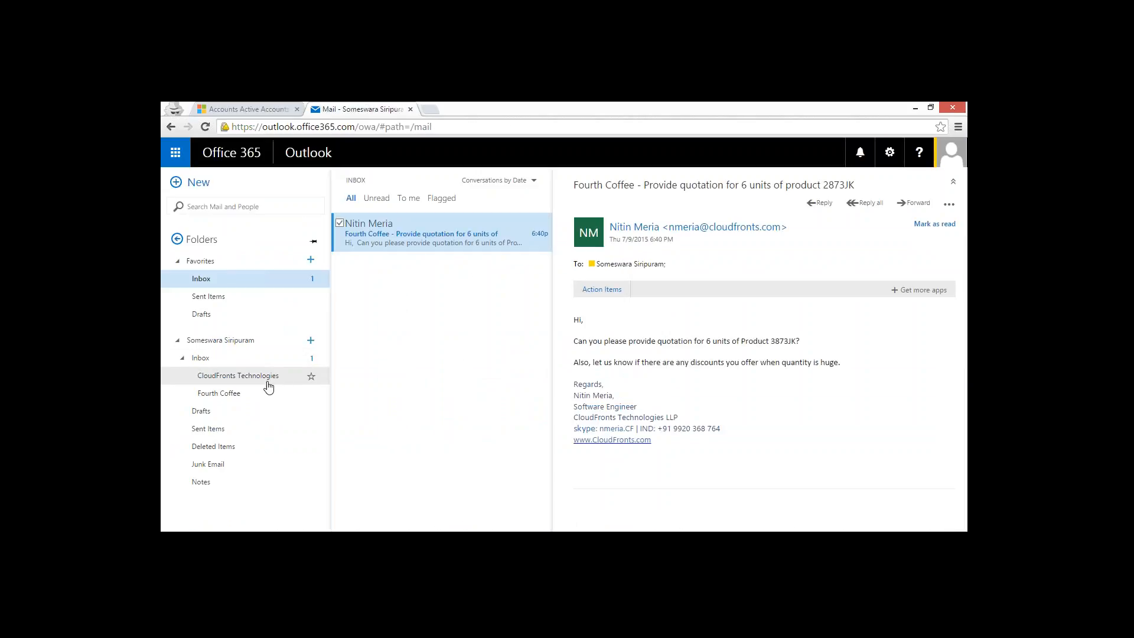
left_click(245, 369)
left_click(236, 358)
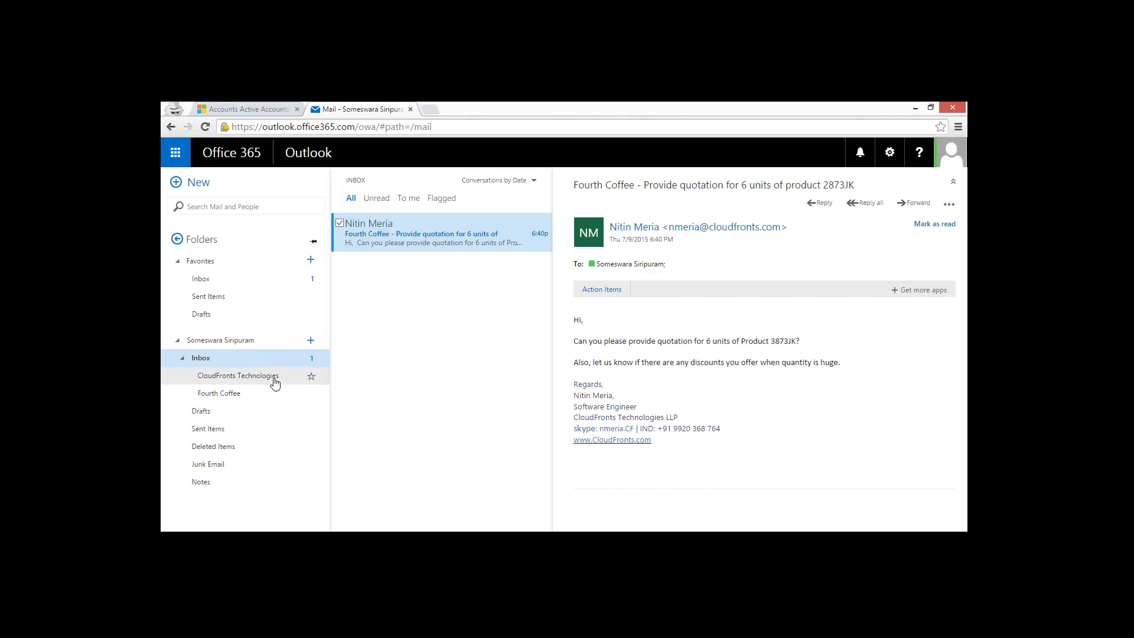
right_click(415, 227)
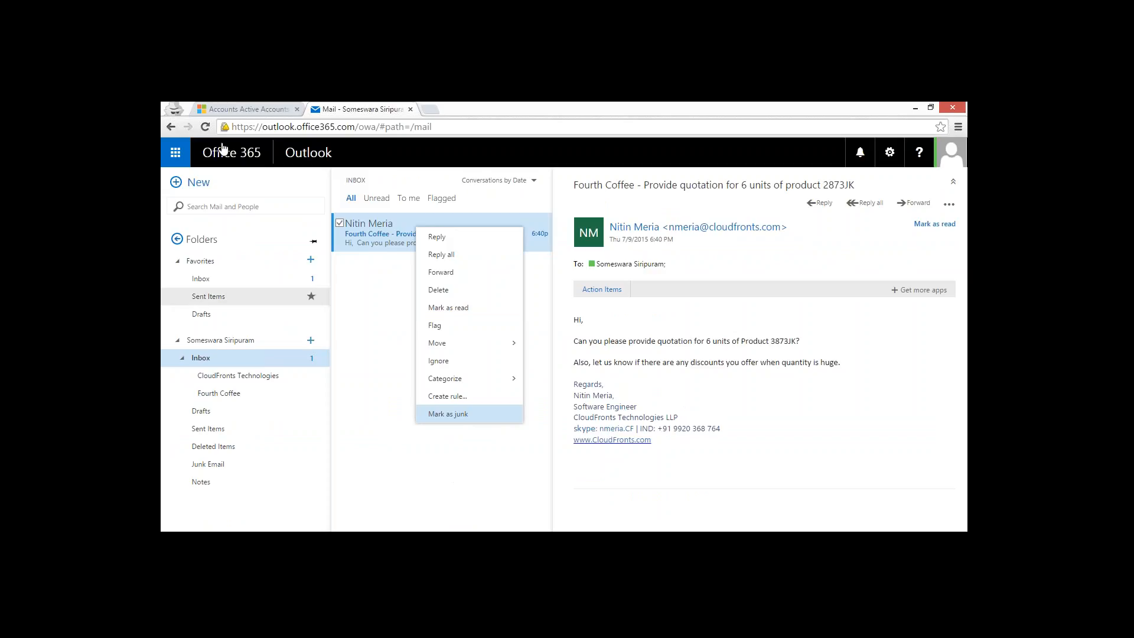
Switch back to CRM and open the Mailboxes list in Email Configuration to check the mailbox's synchronization status.
left_click(248, 109)
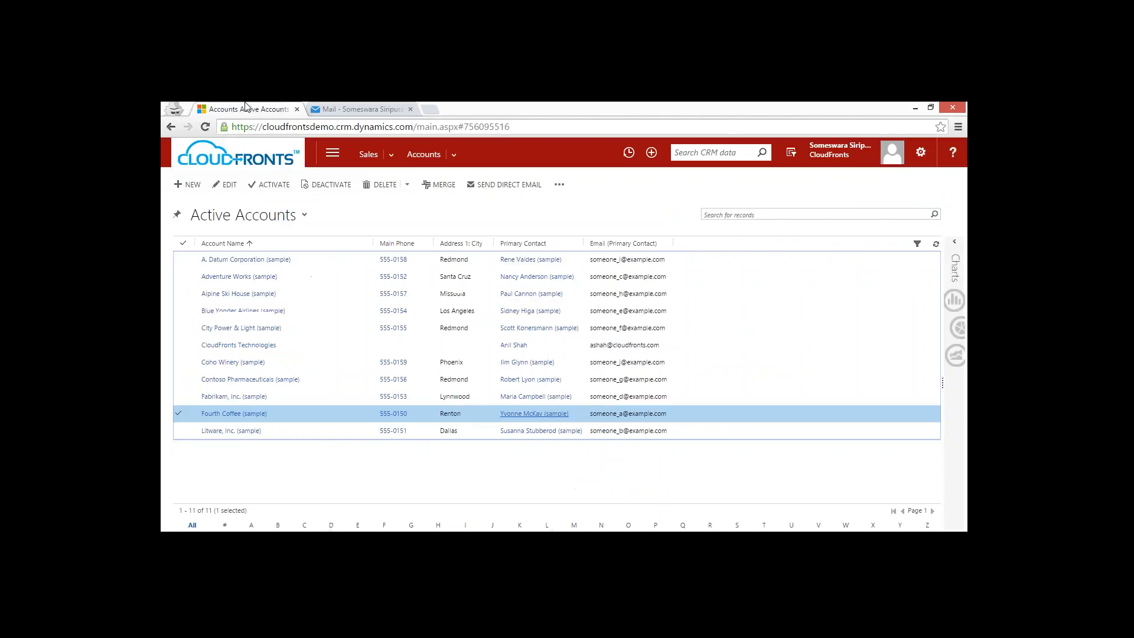
left_click(340, 161)
left_click(576, 189)
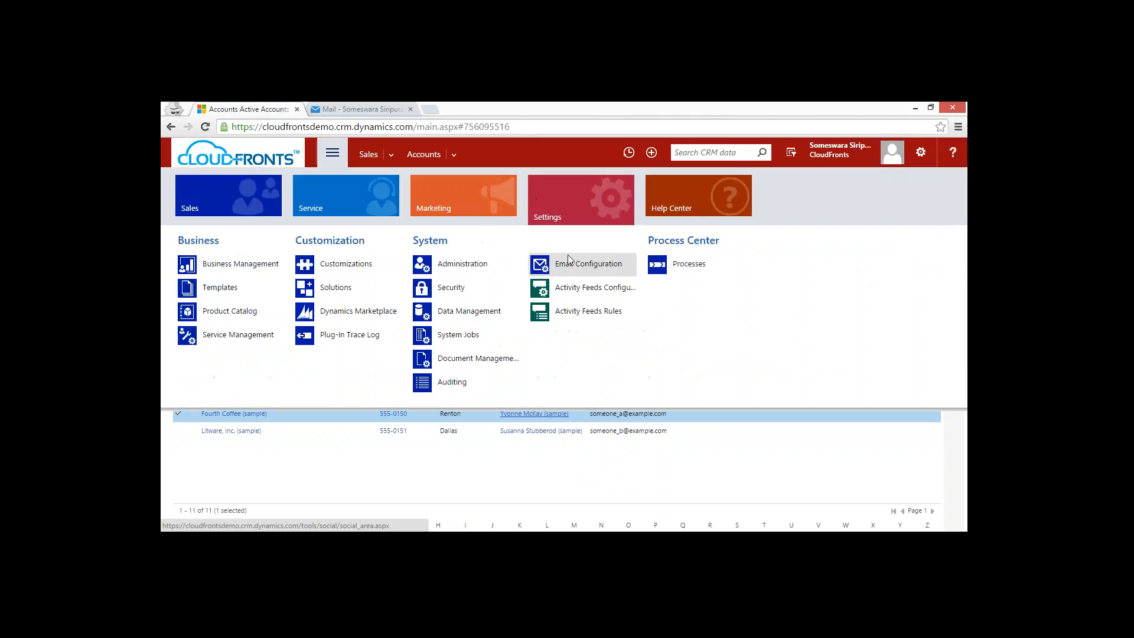
left_click(579, 269)
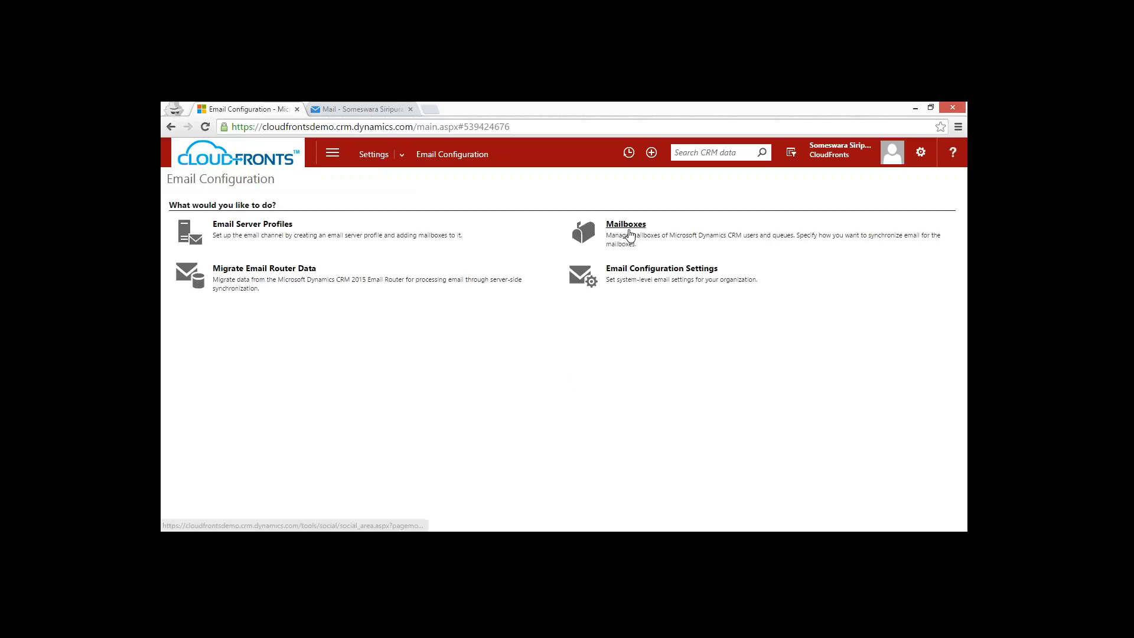
left_click(629, 237)
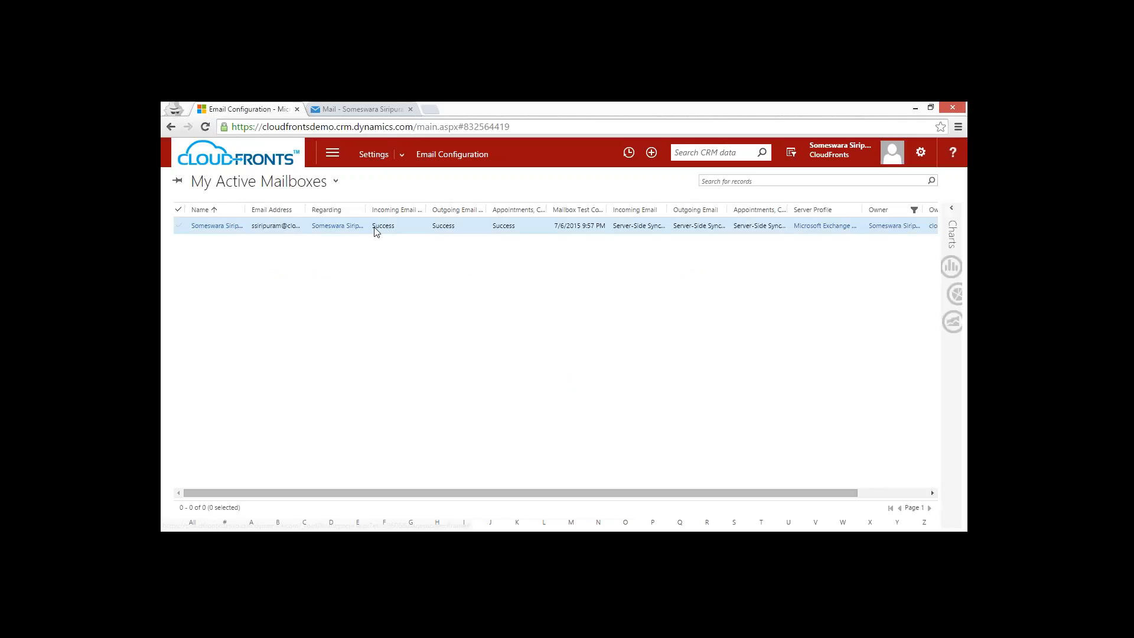
Review the Email section of the System Settings for server-side synchronization and folder-level tracking, closing it without changes.
left_click(401, 158)
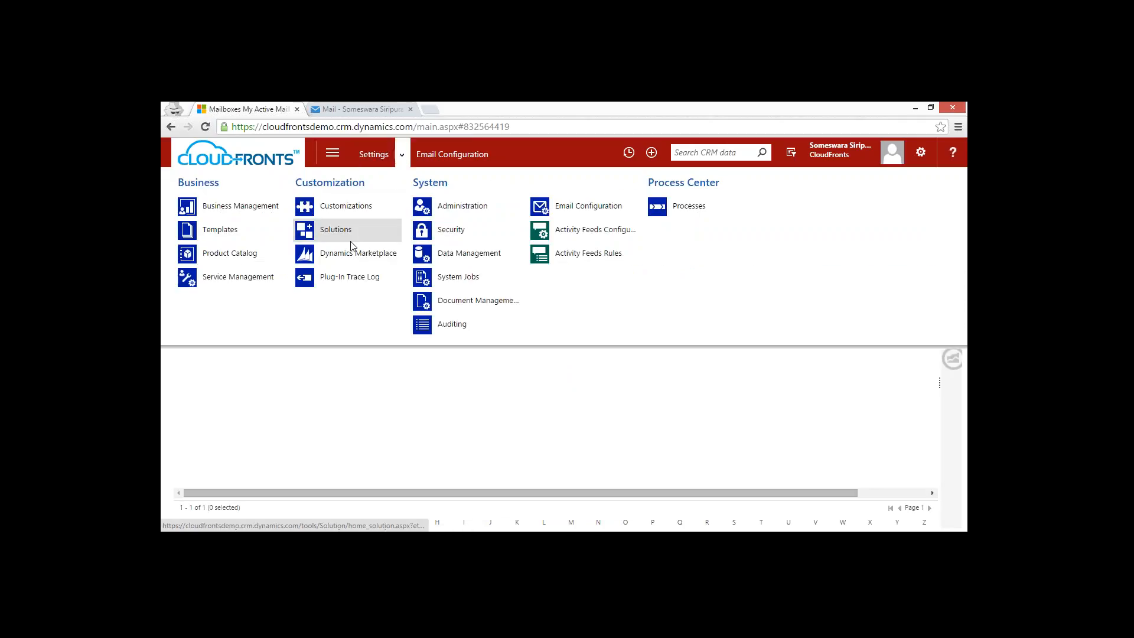
left_click(466, 206)
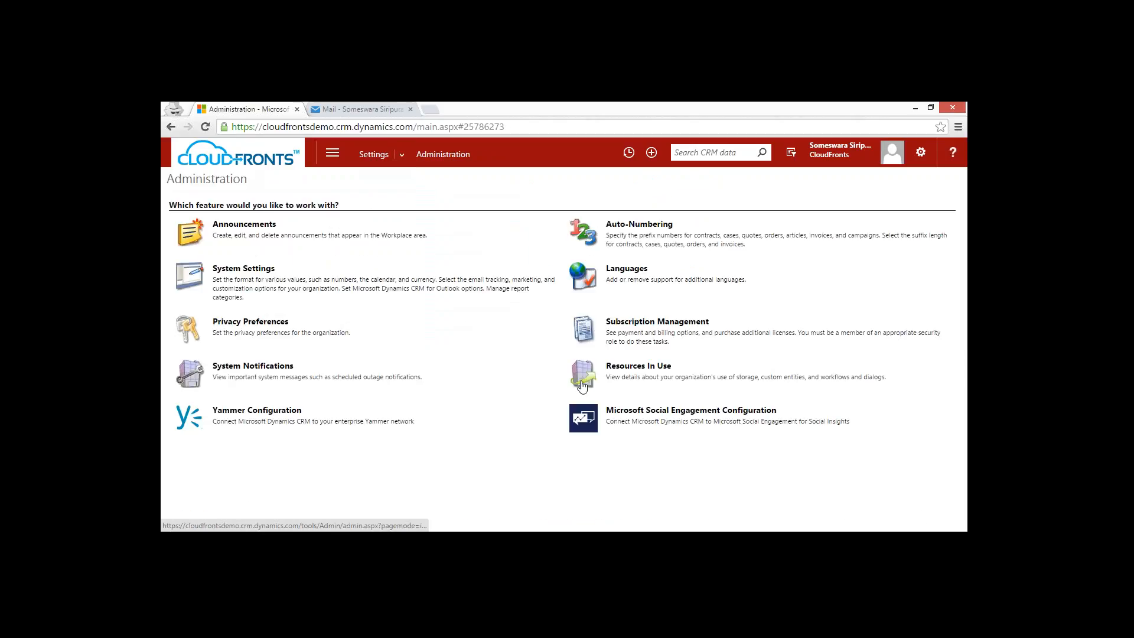
left_click(243, 269)
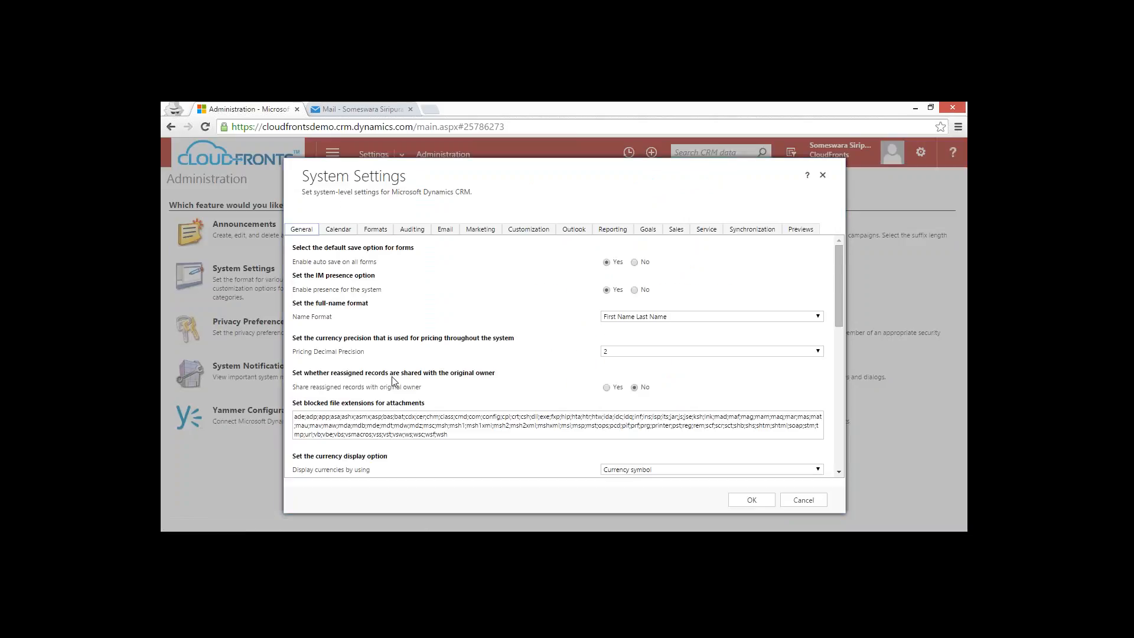
left_click(445, 231)
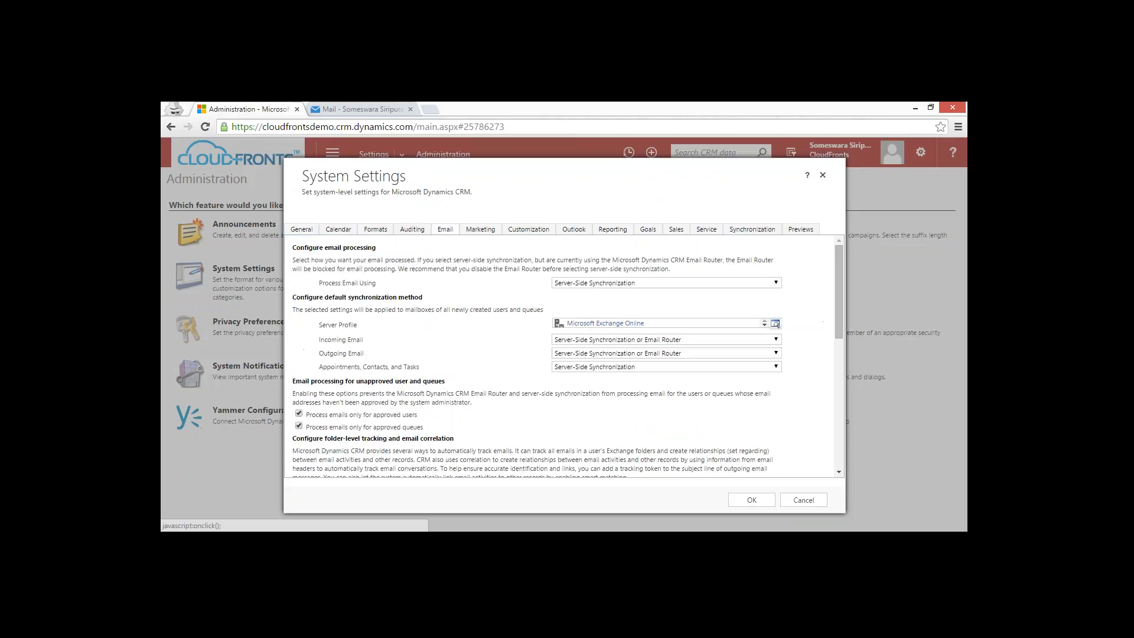
scroll(453, 389, "down", 1)
scroll(453, 388, "down", 1)
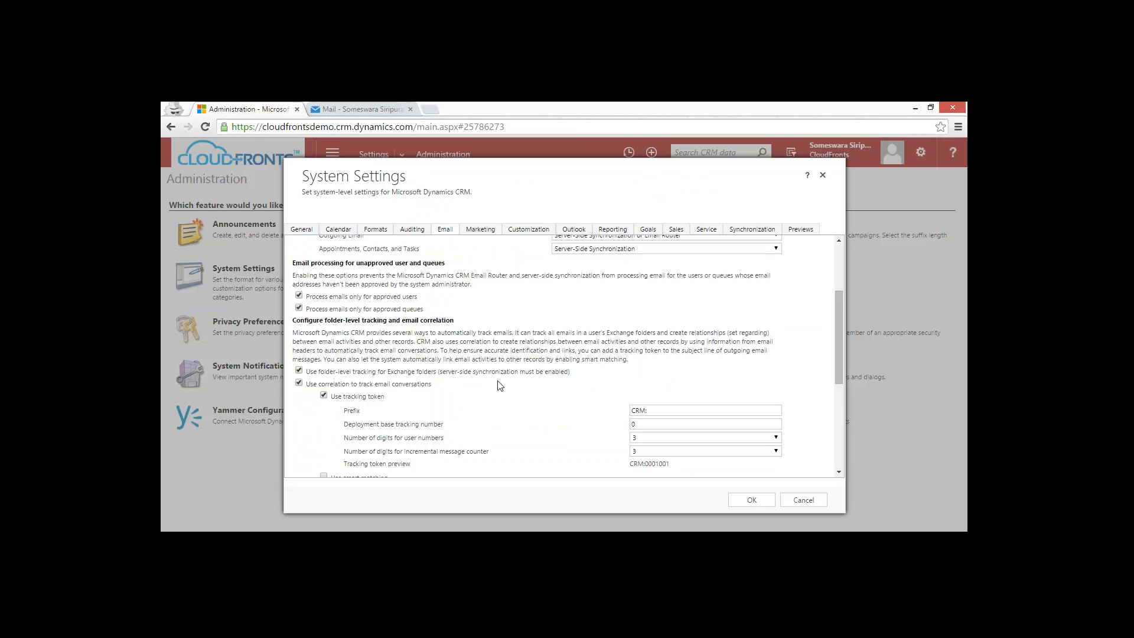
left_click(804, 500)
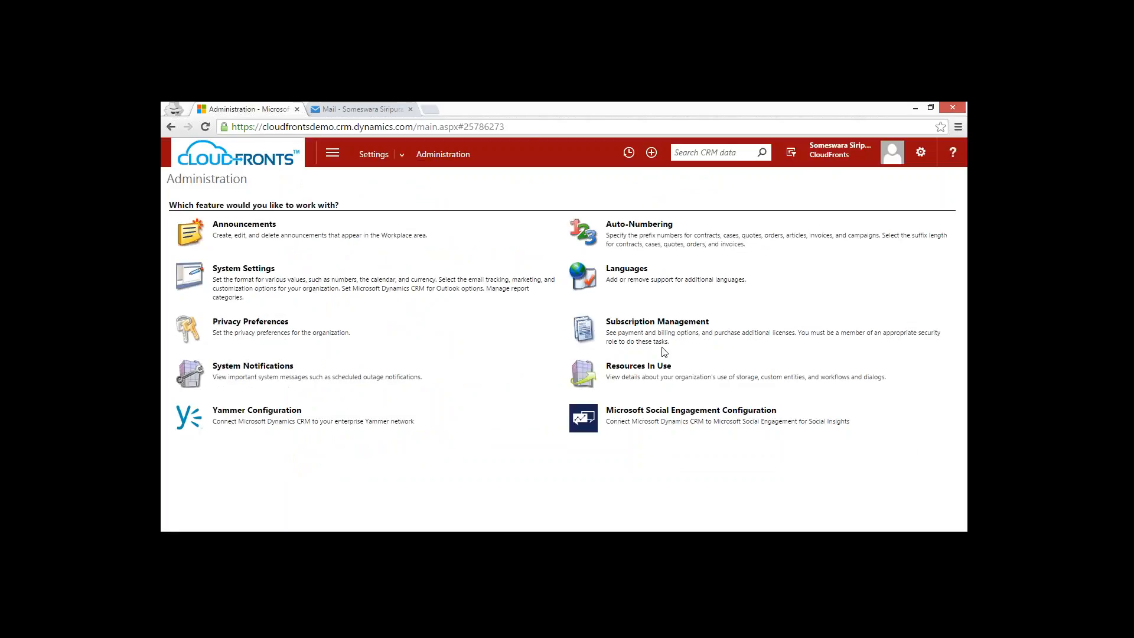
Return to Outlook mail, dismiss the email's action list, and show the folder actions for the Inbox.
left_click(405, 155)
left_click(565, 478)
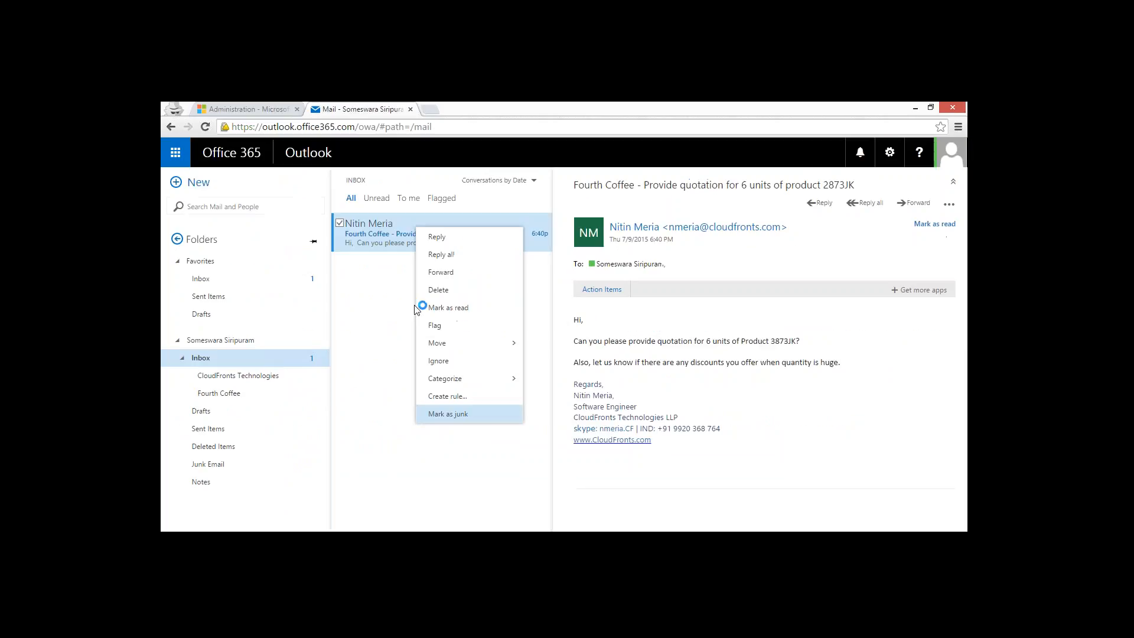
left_click(373, 465)
right_click(229, 357)
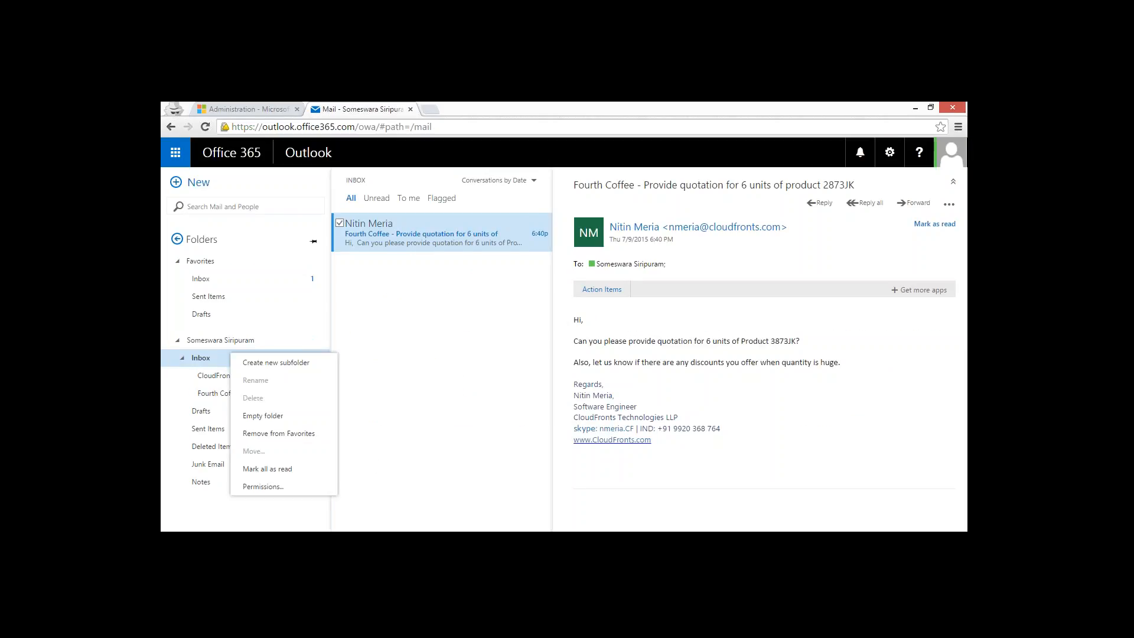
Switch to CRM and open the Sales area's Accounts list to look up an account name for a mail folder.
left_click(265, 108)
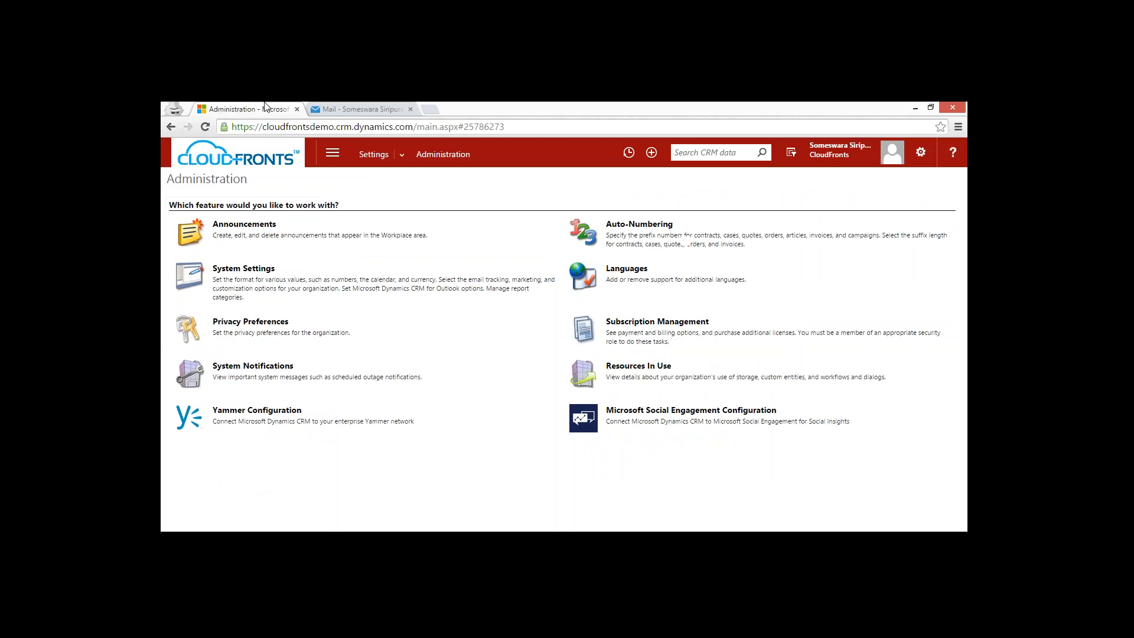
left_click(334, 155)
left_click(259, 197)
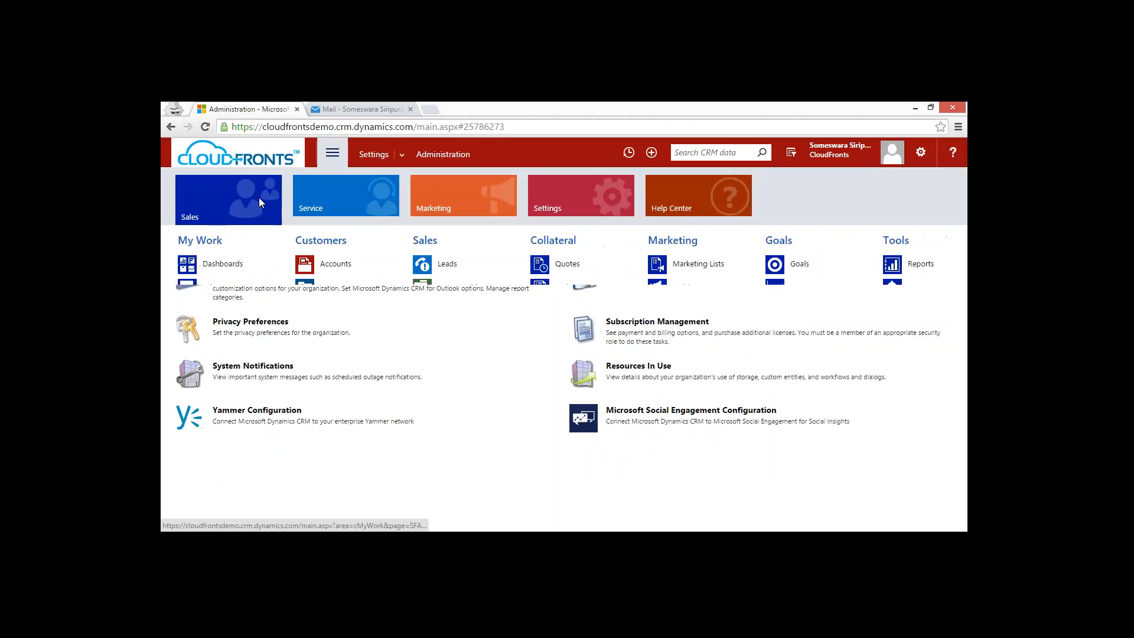
left_click(362, 266)
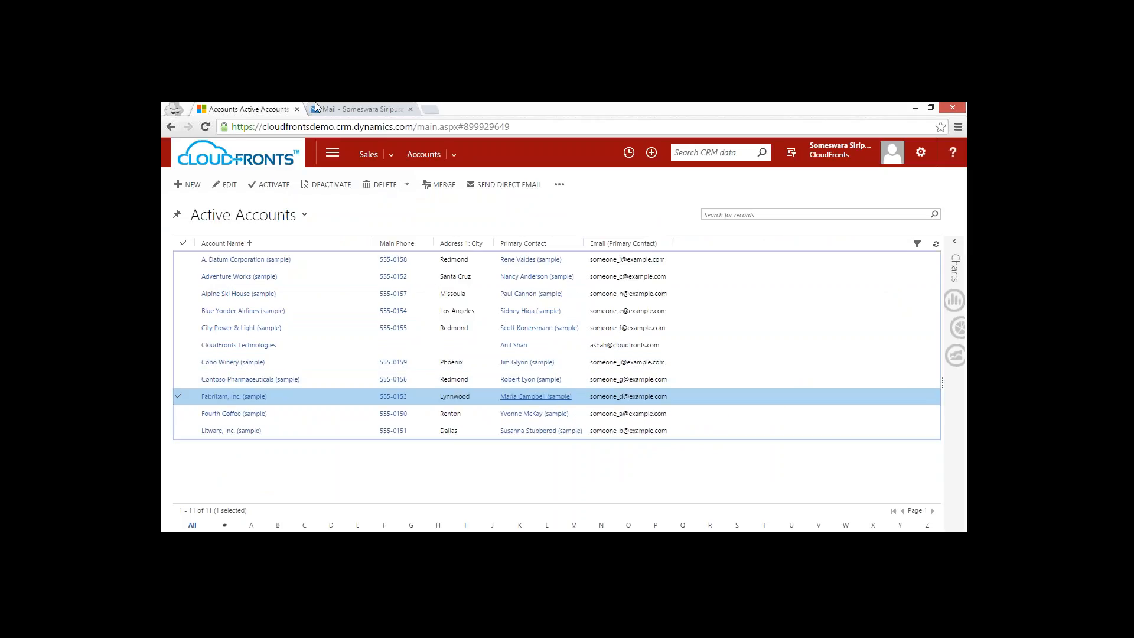
Create an Inbox subfolder named Fabricum in Outlook mail.
left_click(353, 109)
left_click(275, 362)
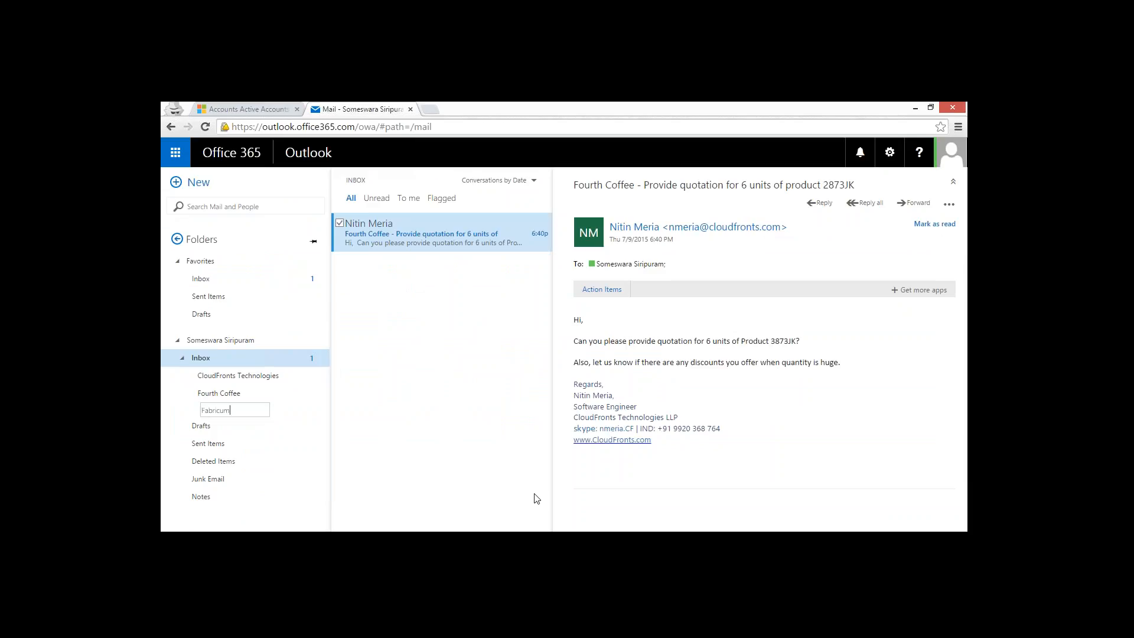
key("ctrl+Tab")
key("ctrl+Tab")
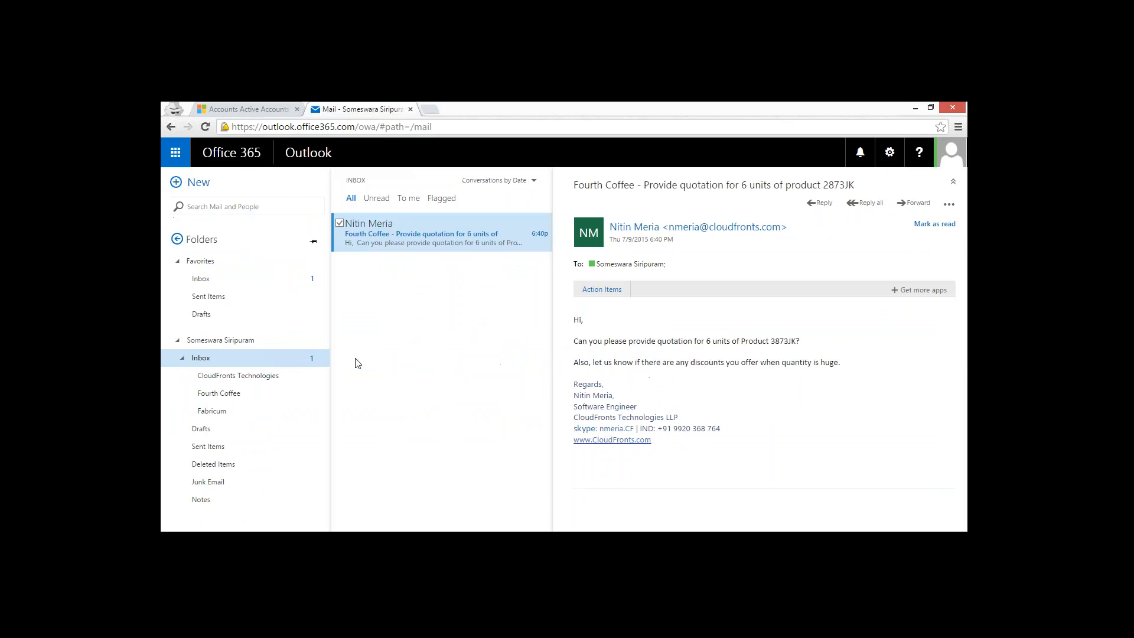
Rename the Fabricum subfolder as Fabrikam.
right_click(251, 410)
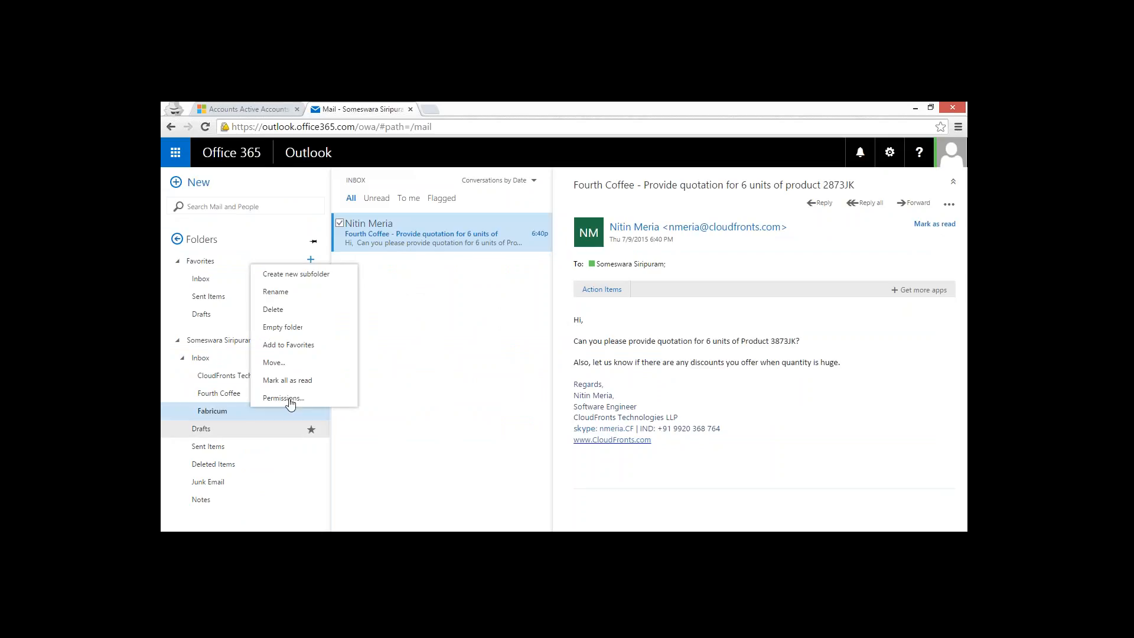
left_click(281, 296)
type("Fabrika")
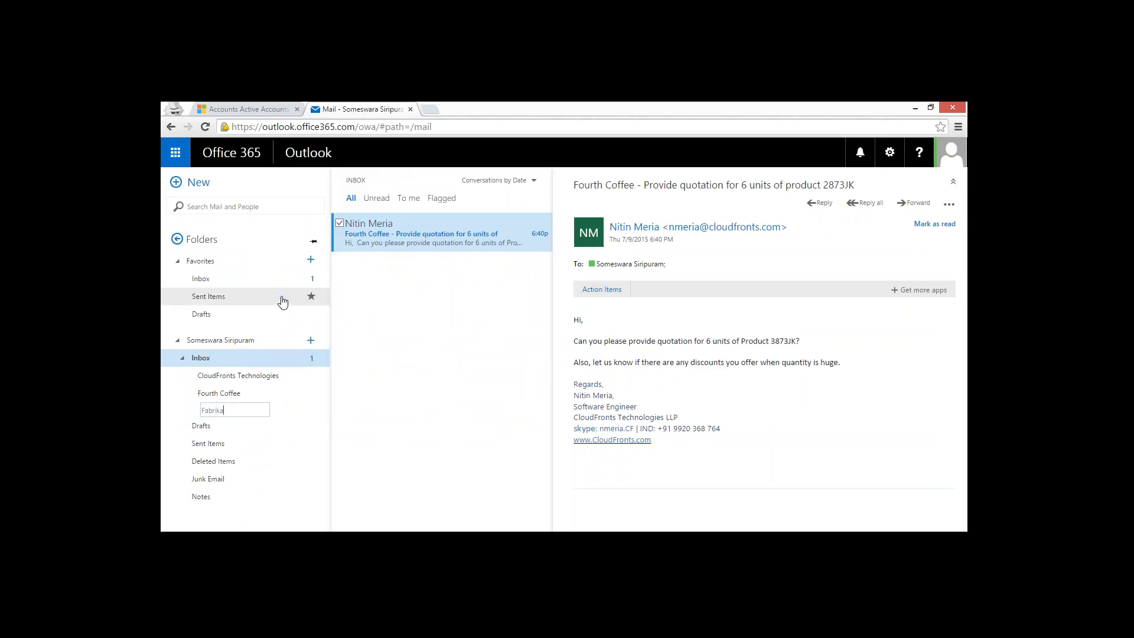
type("m")
key("Return")
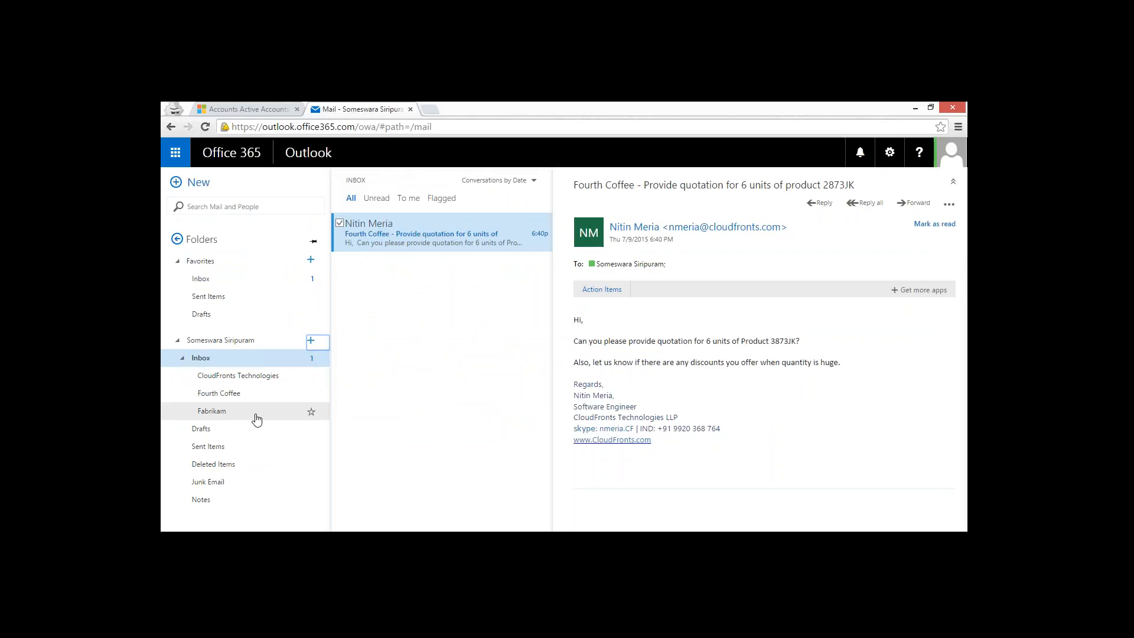
Look inside the Fabrikam folder and at its folder actions, and return to the Inbox.
left_click(256, 418)
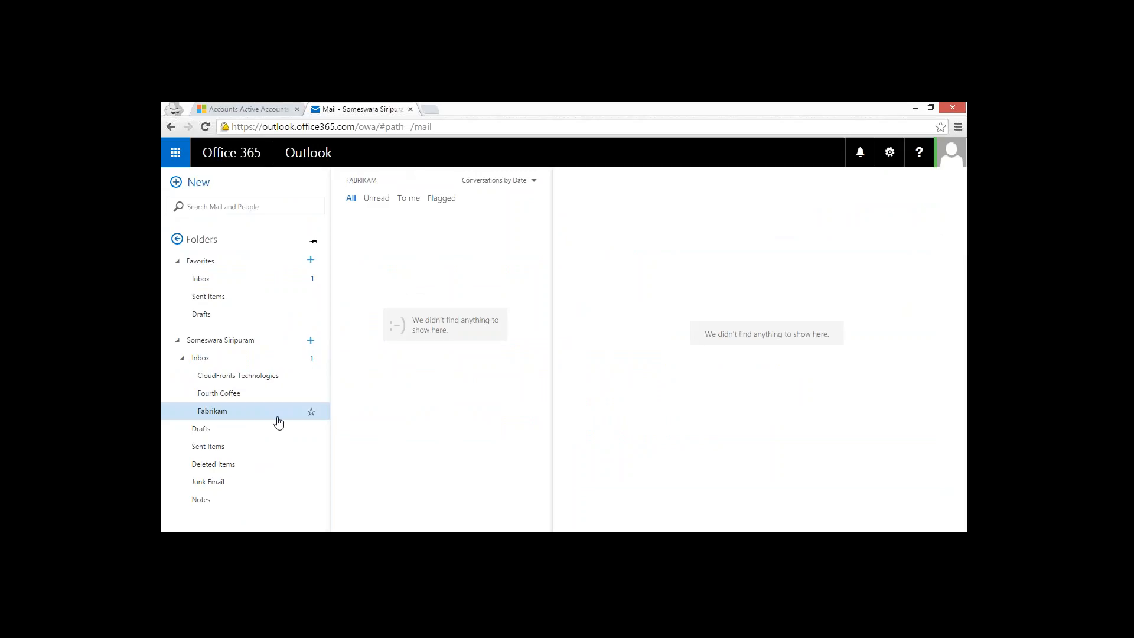
right_click(243, 412)
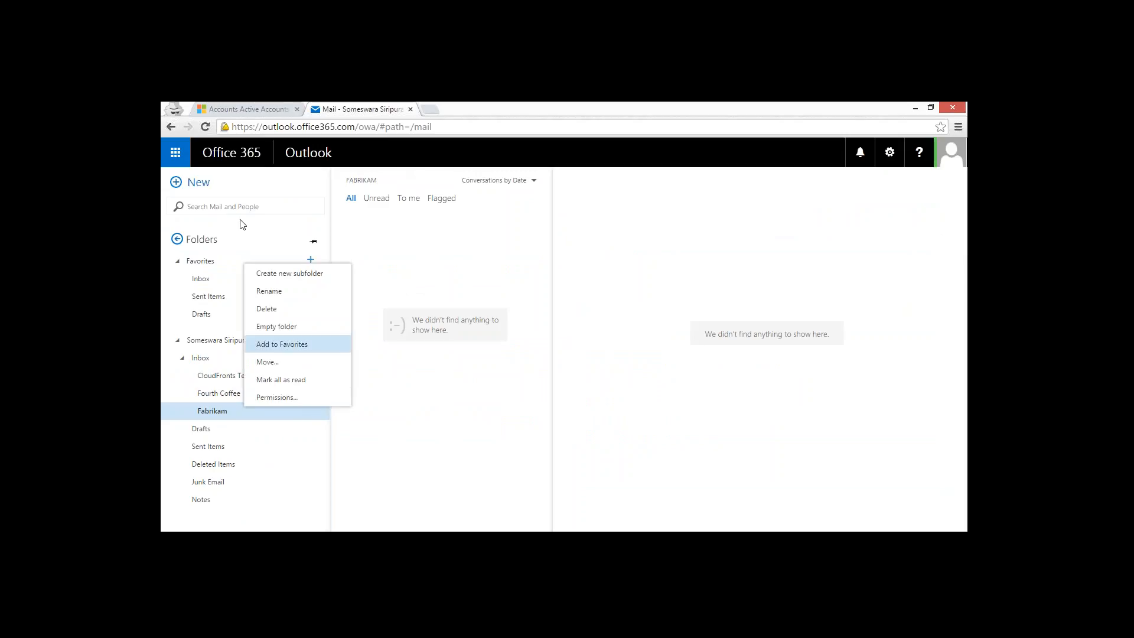
left_click(421, 263)
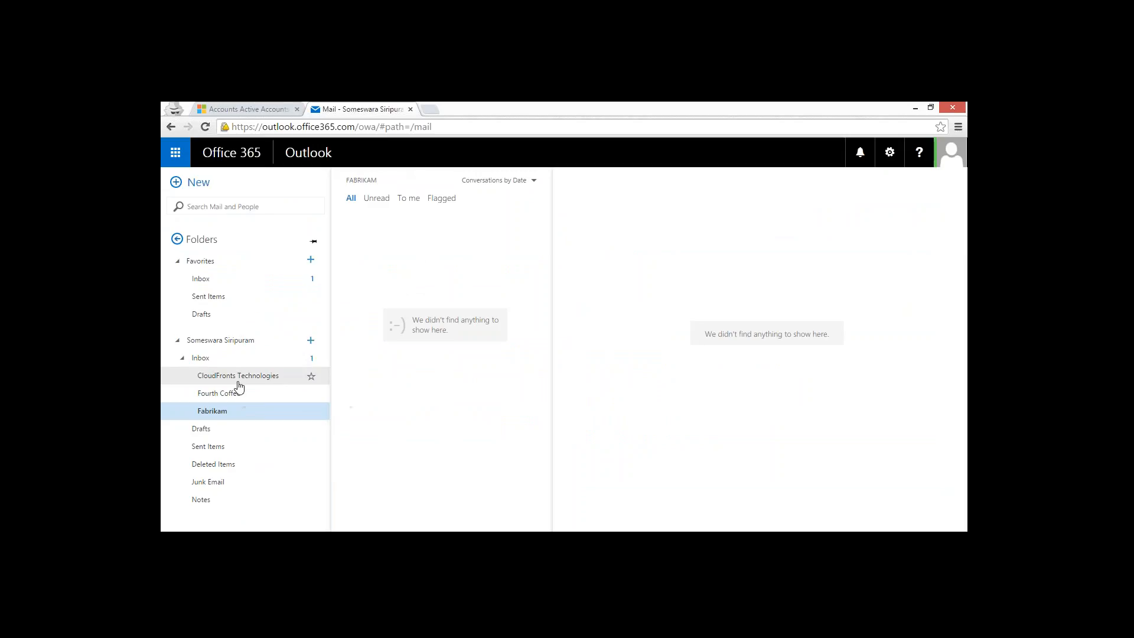
left_click(233, 358)
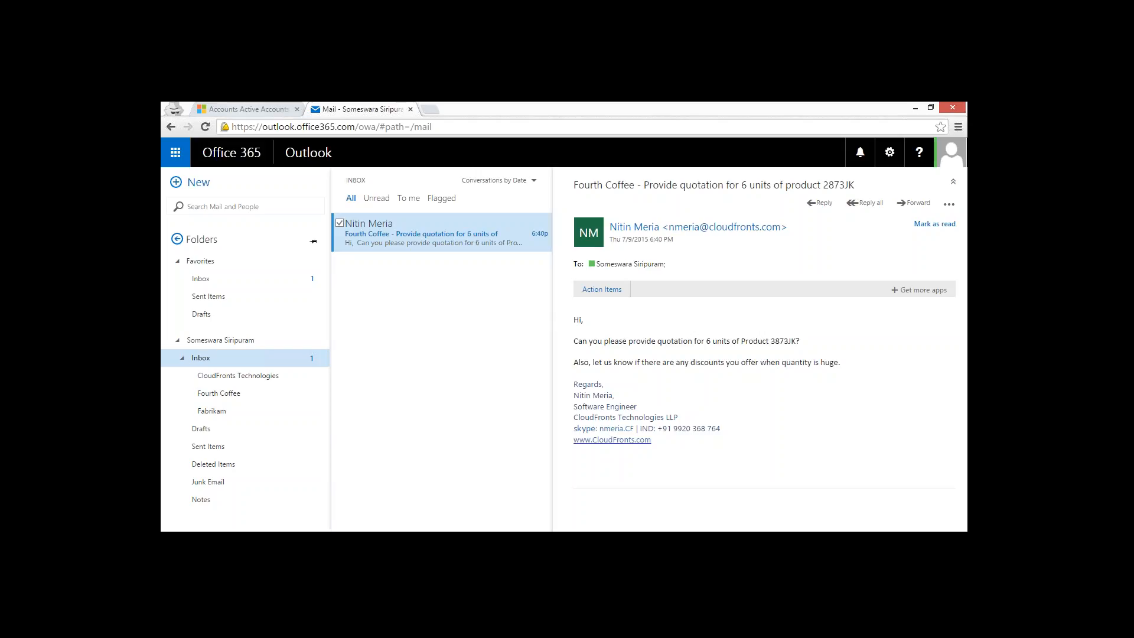
Open the folder tracking rules from the email section of the CRM personal options and move the Folder-Level Tracking window into full view.
left_click(239, 109)
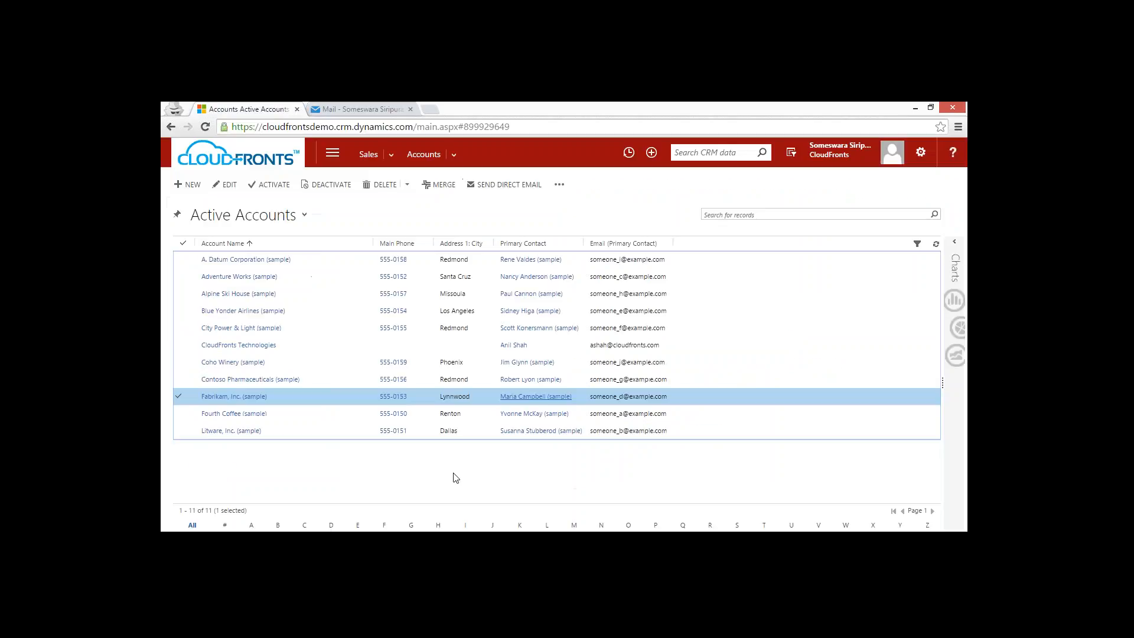
left_click(921, 153)
left_click(876, 180)
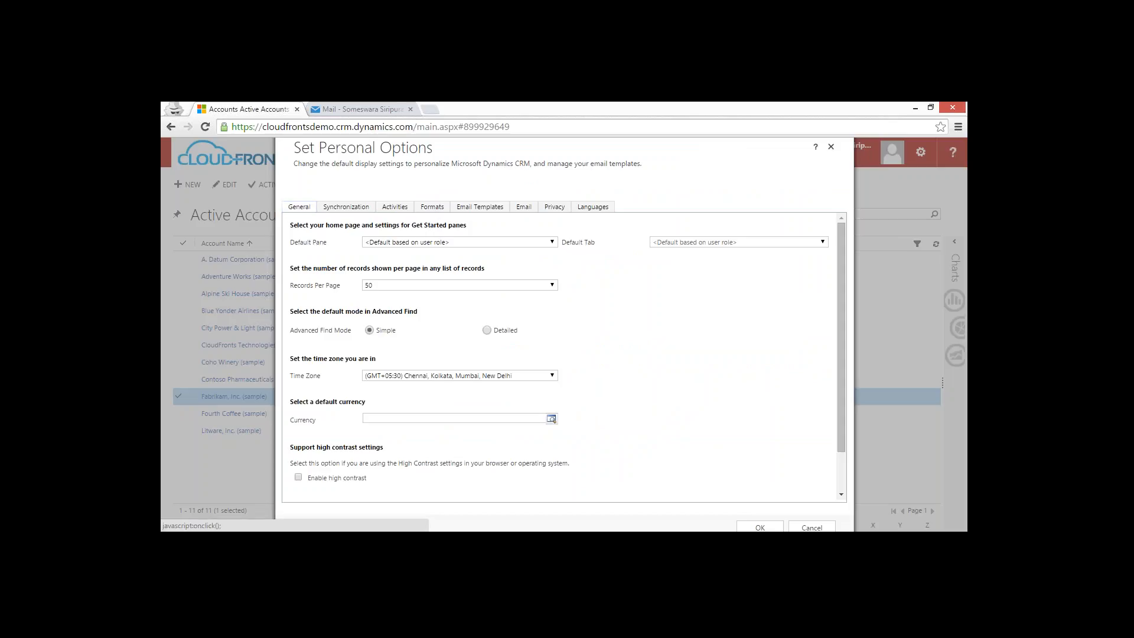
left_click(523, 207)
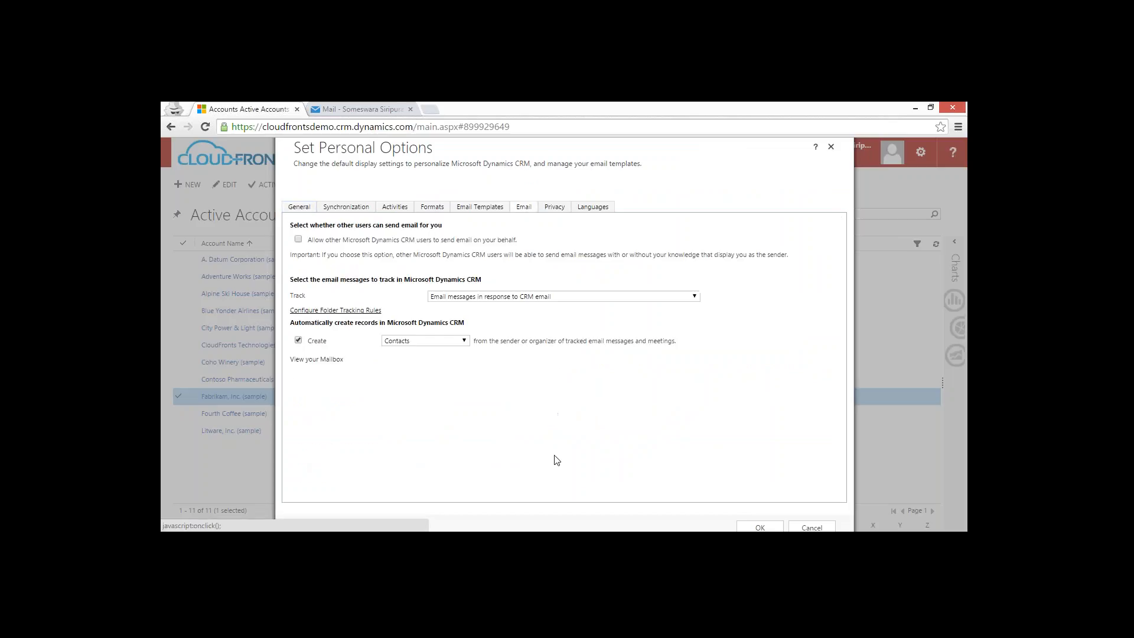
left_click(316, 313)
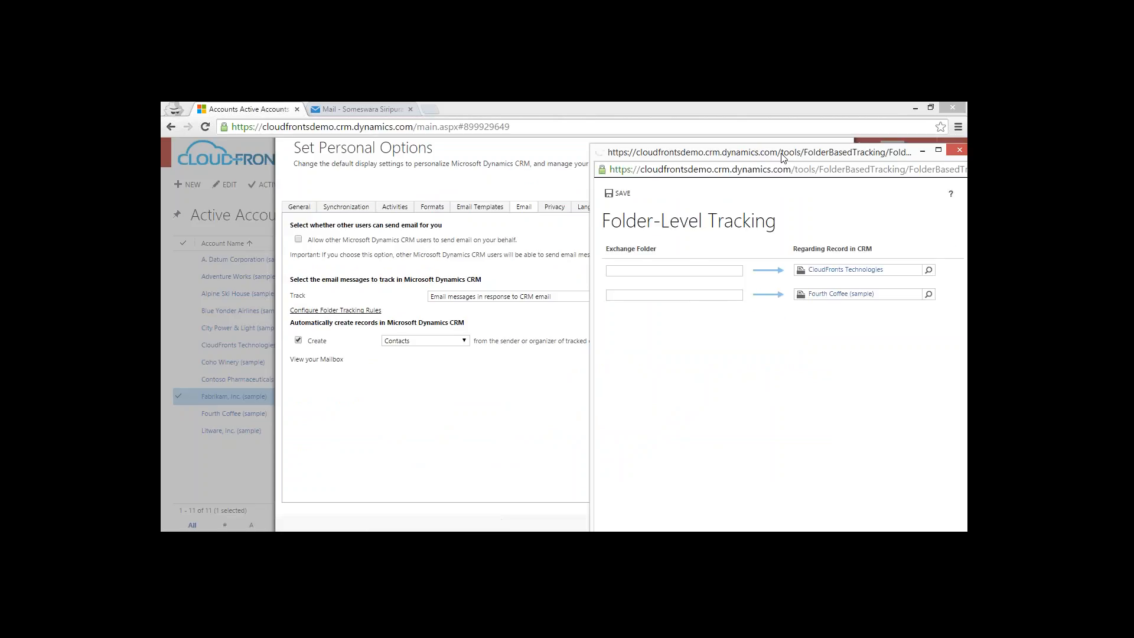
left_click_drag(783, 156, 445, 122)
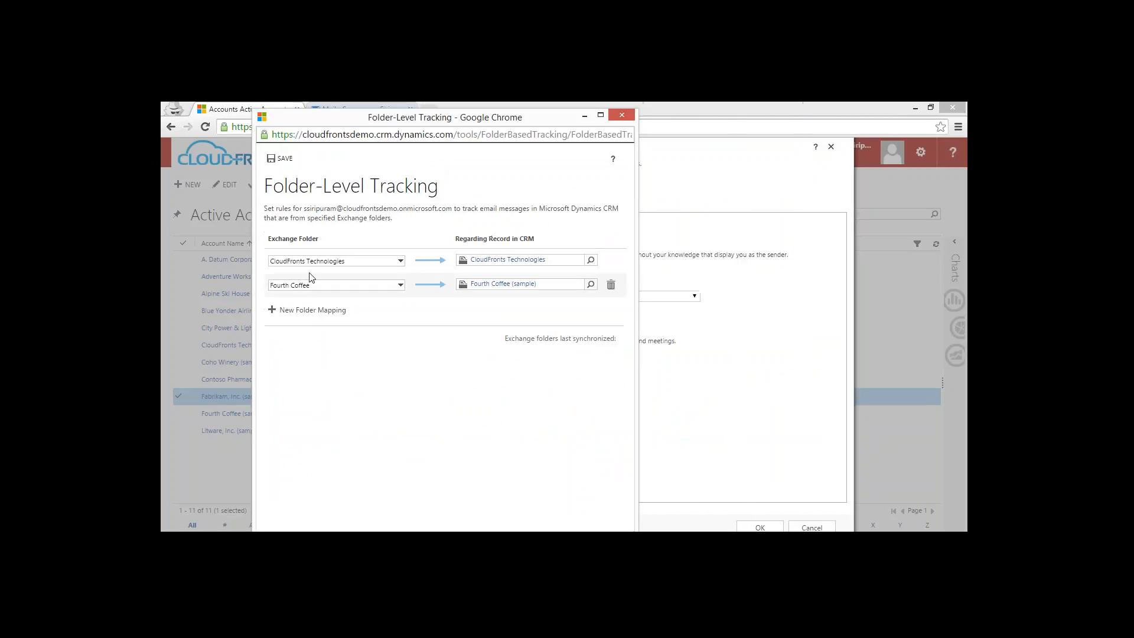
Review the Exchange folder choices of the CloudFronts Technologies and Fourth Coffee mappings, and close the tracking window and personal options without changes.
left_click(400, 261)
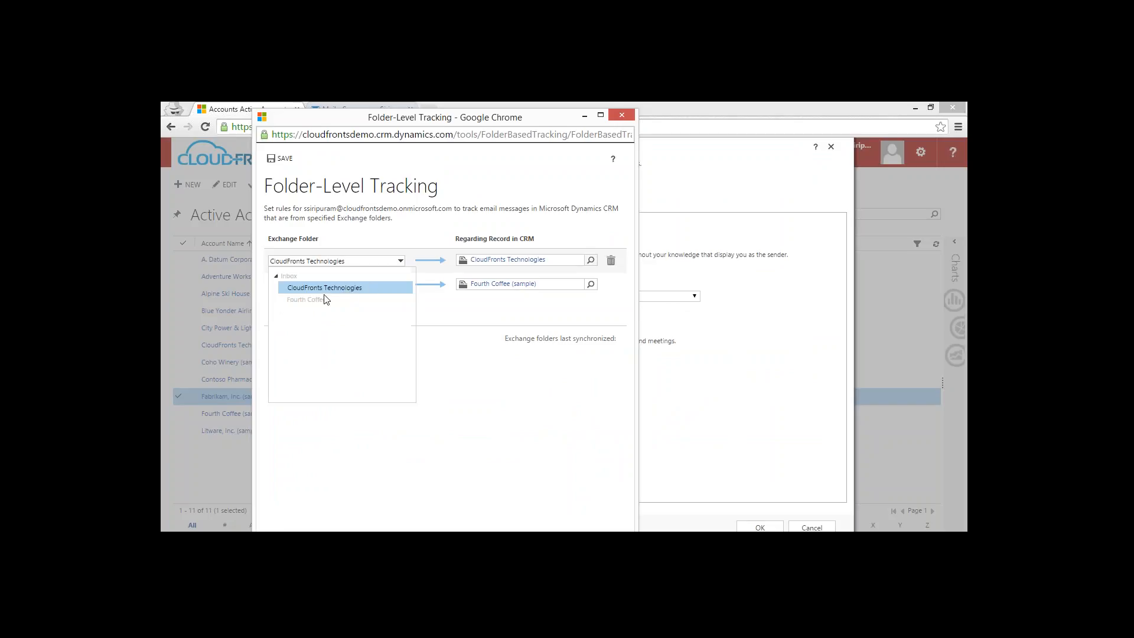
left_click(501, 391)
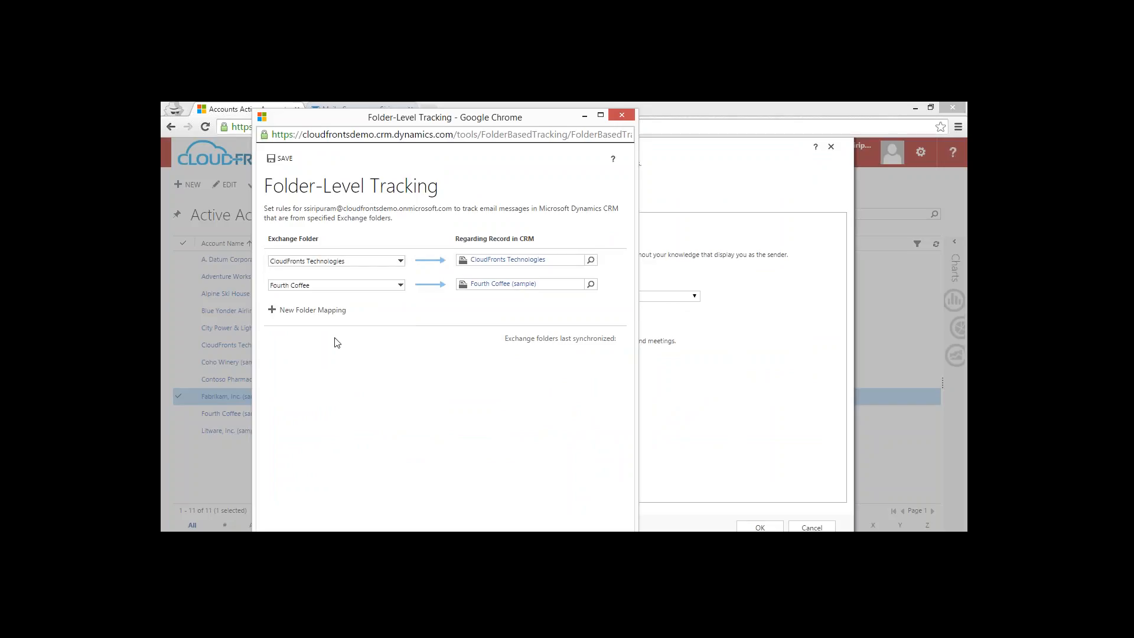
left_click(325, 289)
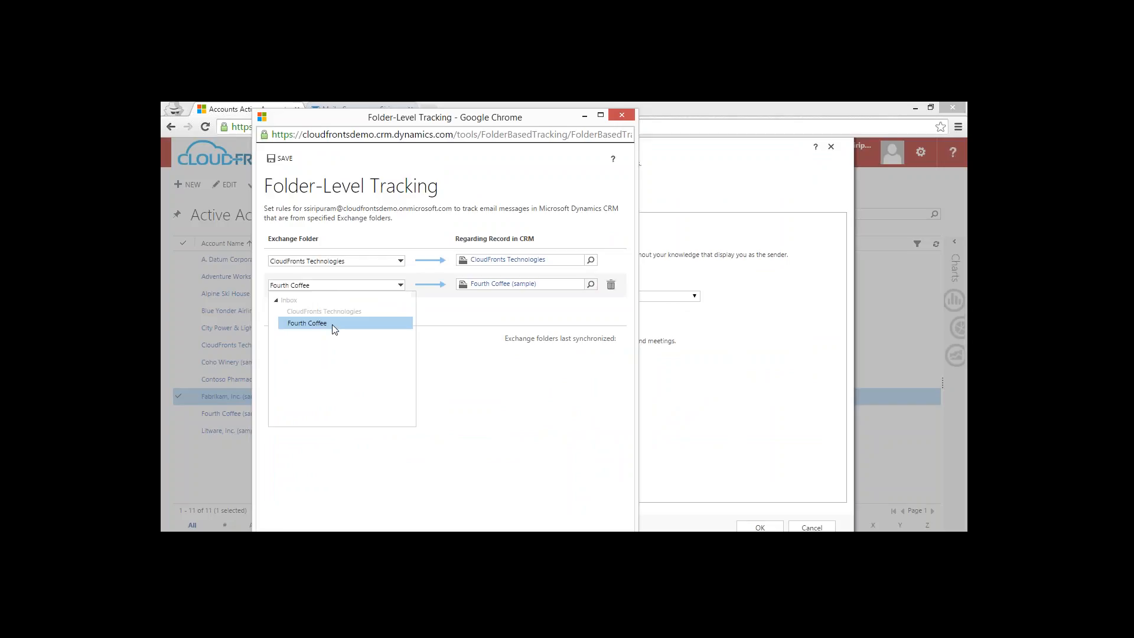
left_click(509, 397)
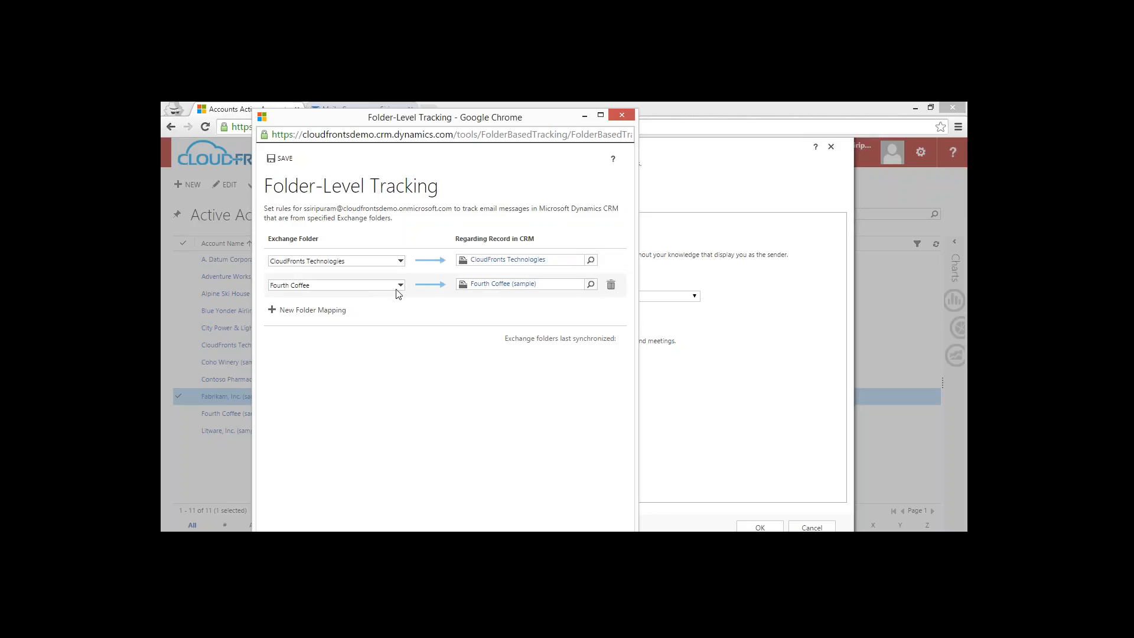
left_click(621, 114)
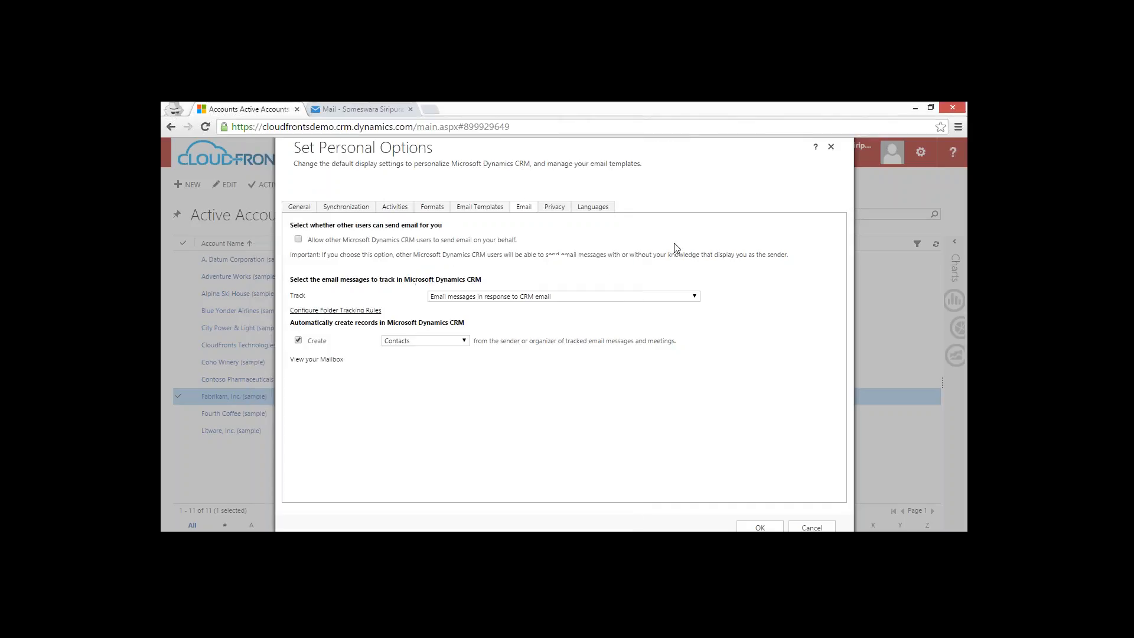
left_click(811, 526)
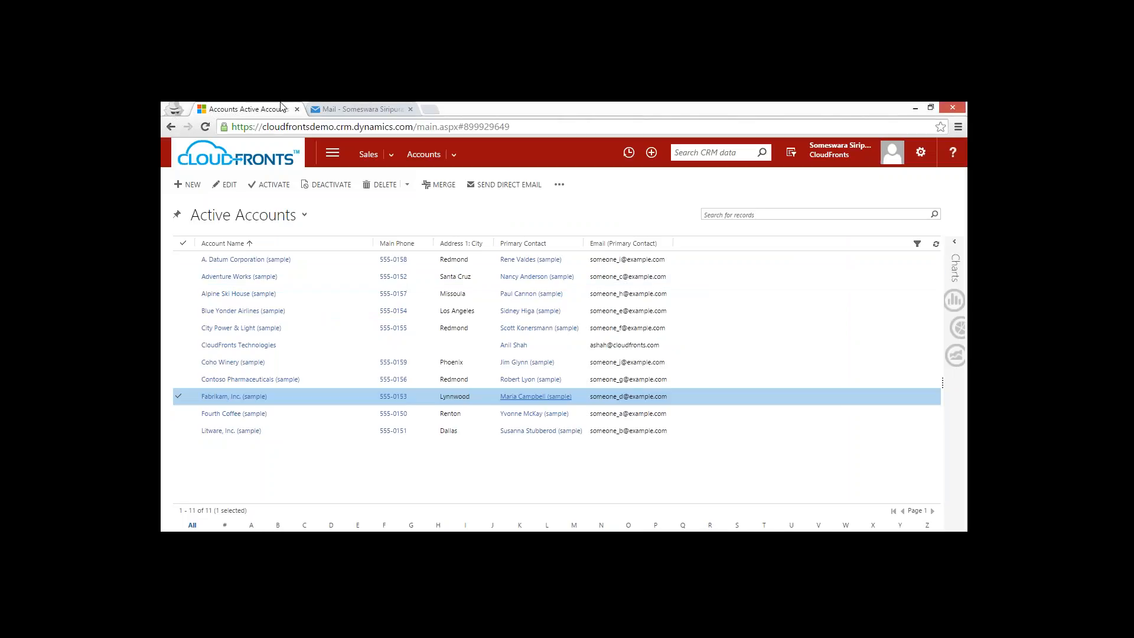
Switch to Outlook mail and look through the messages in the Inbox and its Fourth Coffee and Fabrikam subfolders.
left_click(383, 107)
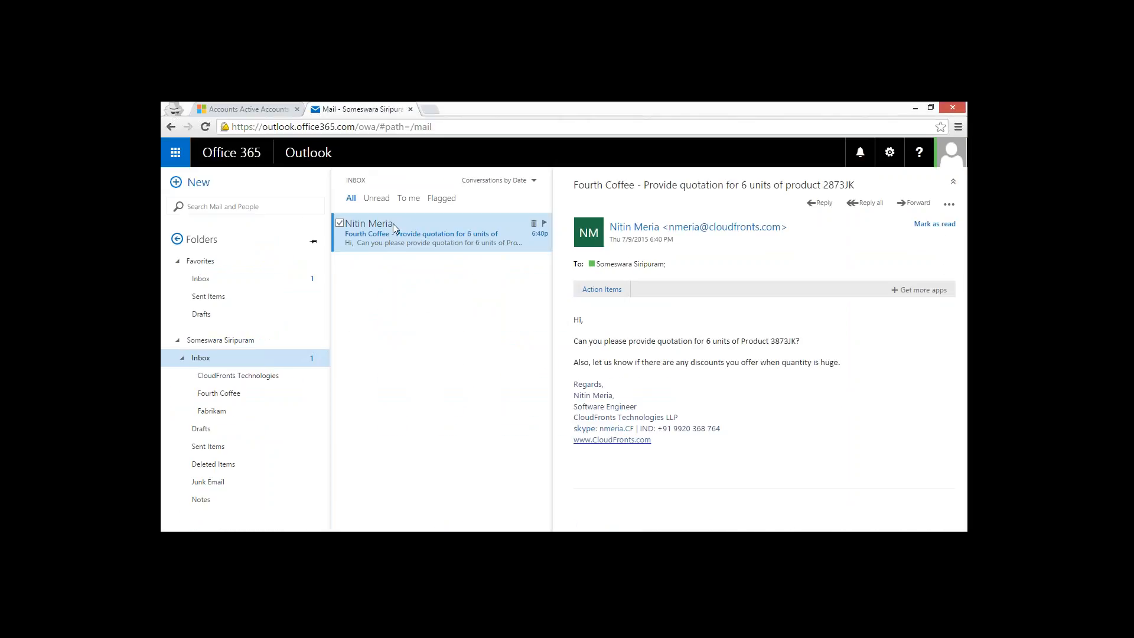
mouse_move(392, 223)
left_mouse_down()
mouse_move(278, 400)
mouse_move(386, 255)
mouse_move(374, 231)
left_mouse_up()
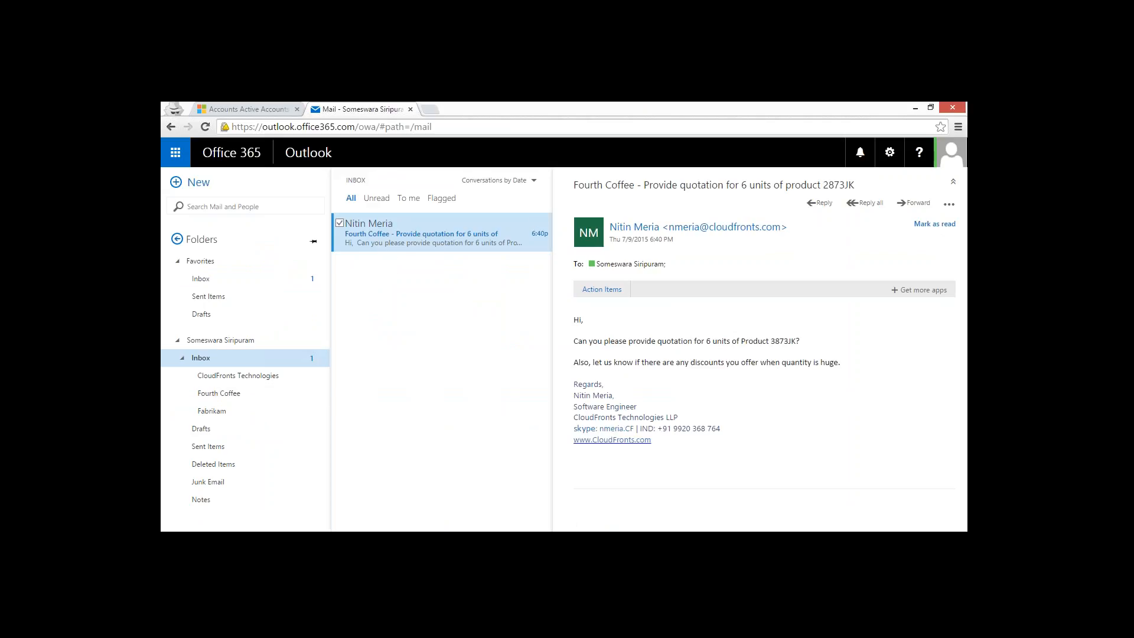
left_click(218, 394)
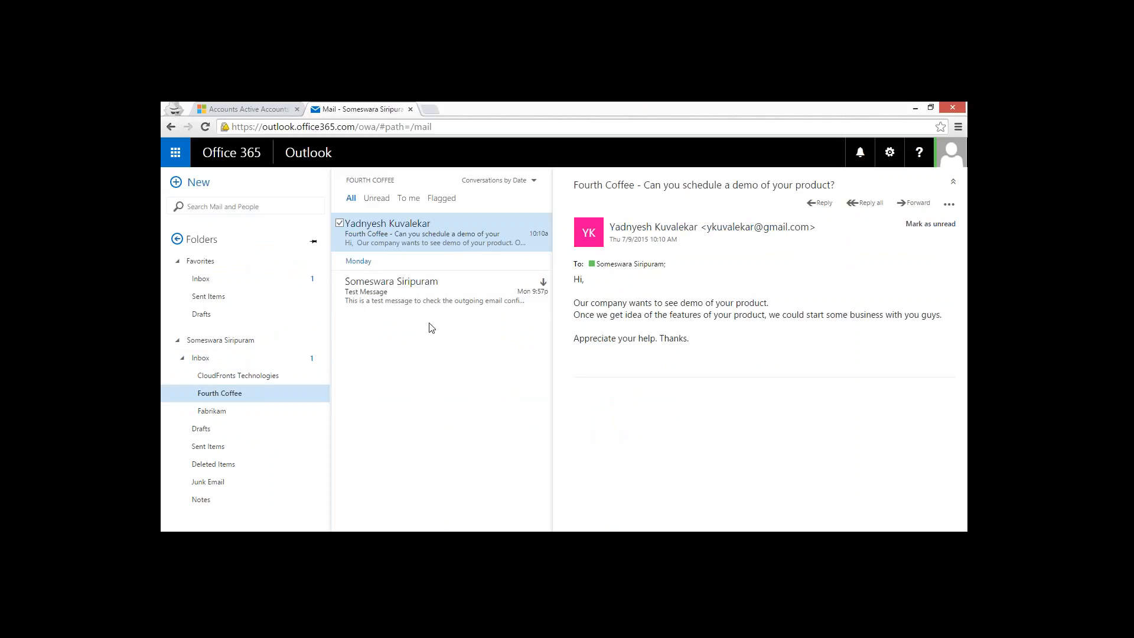
left_click(204, 359)
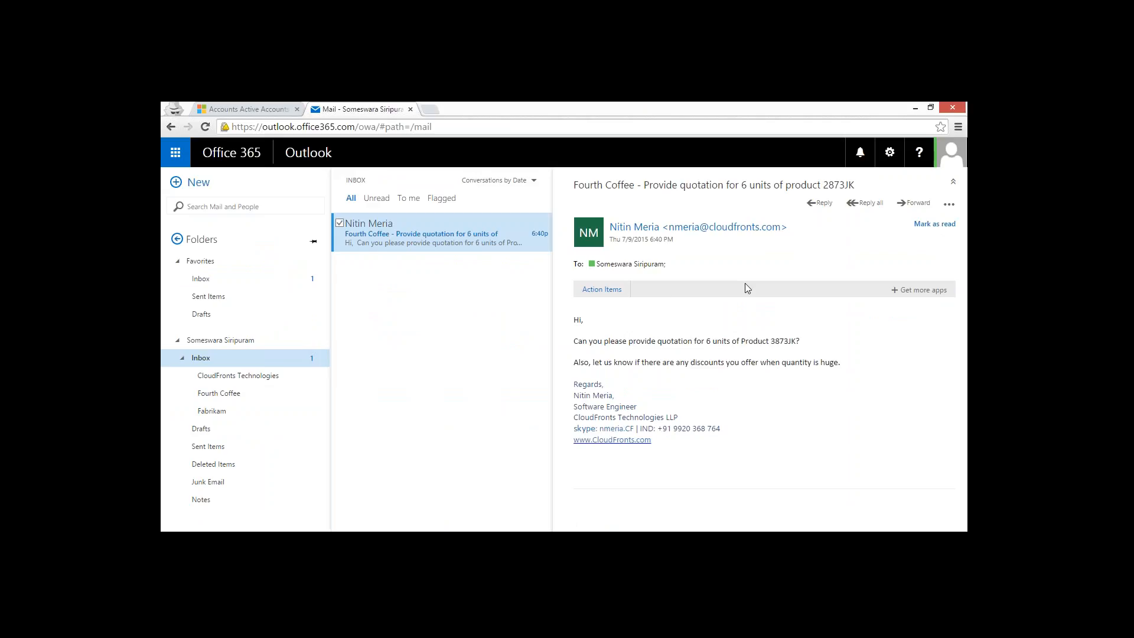
left_click(230, 393)
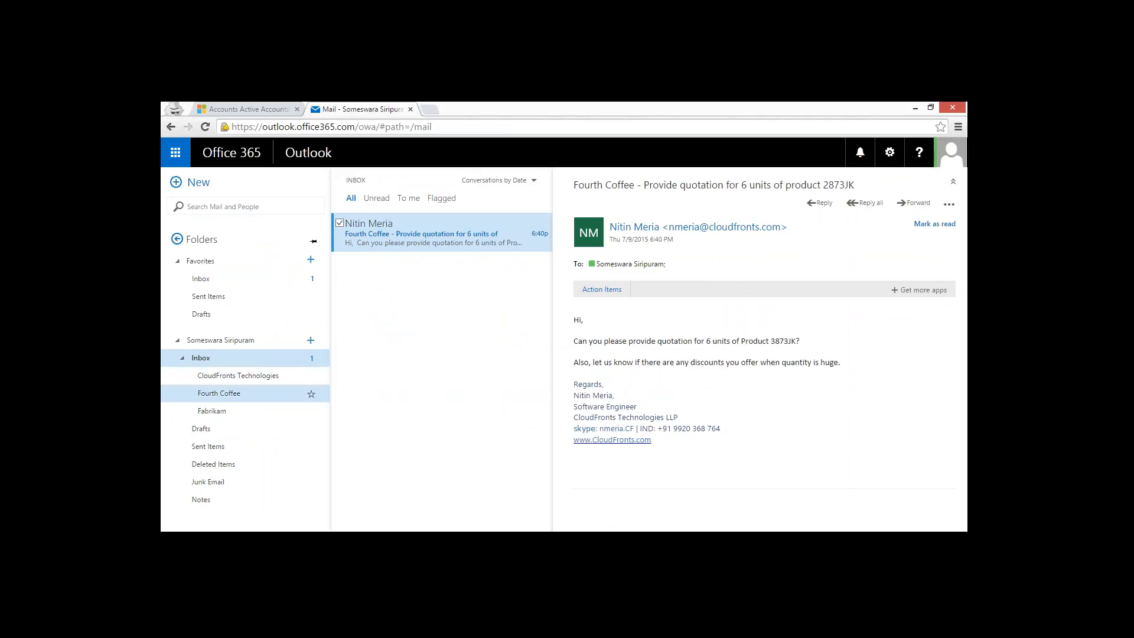
left_click(249, 414)
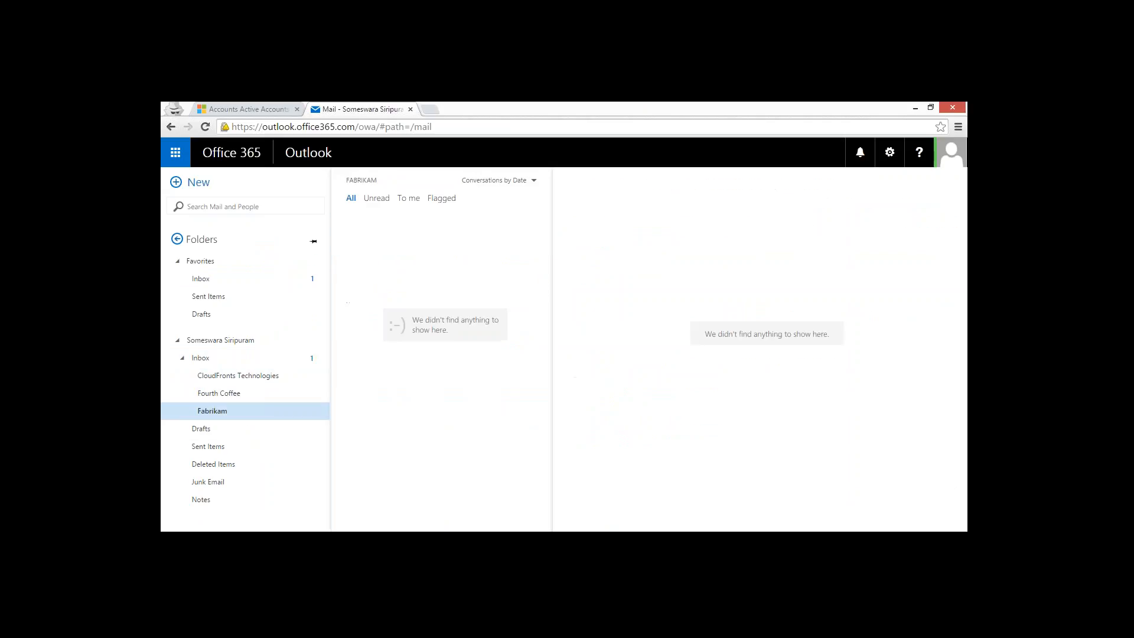
left_click(252, 392)
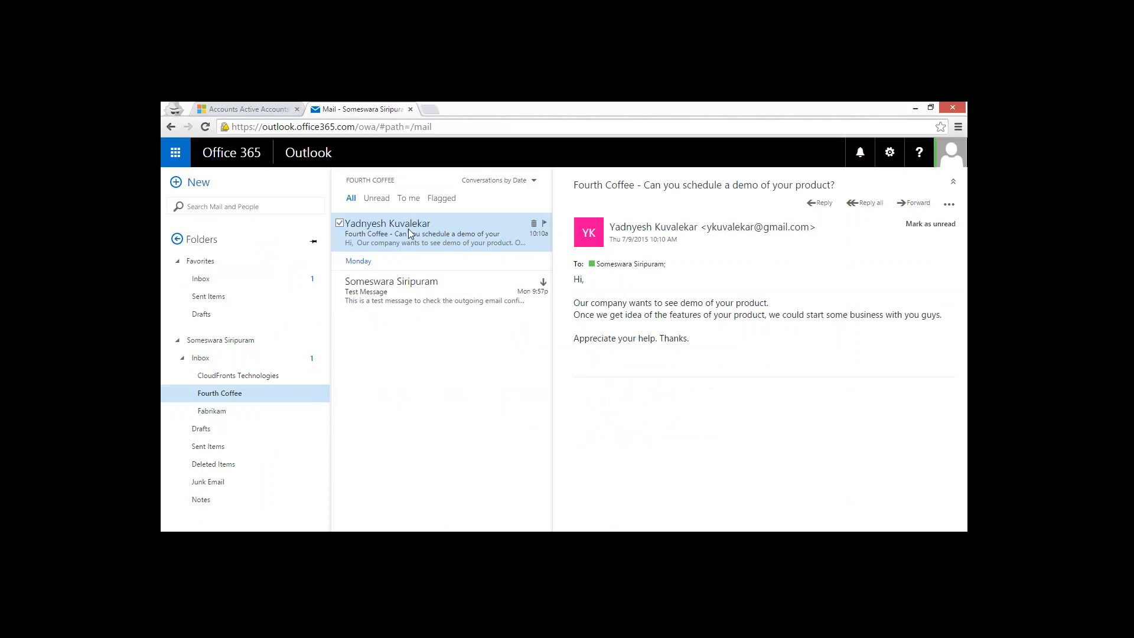
Switch to CRM and start a new contact with the quotation sender's first and last name, linked to the account Fourth Coffee (sample).
left_click(247, 109)
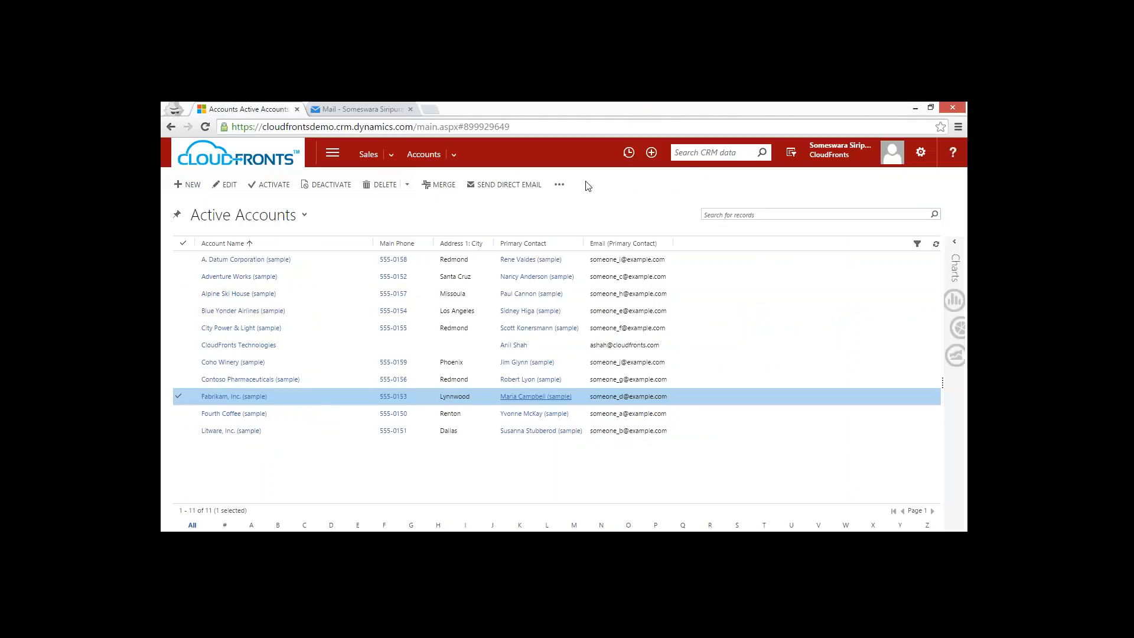
left_click(651, 152)
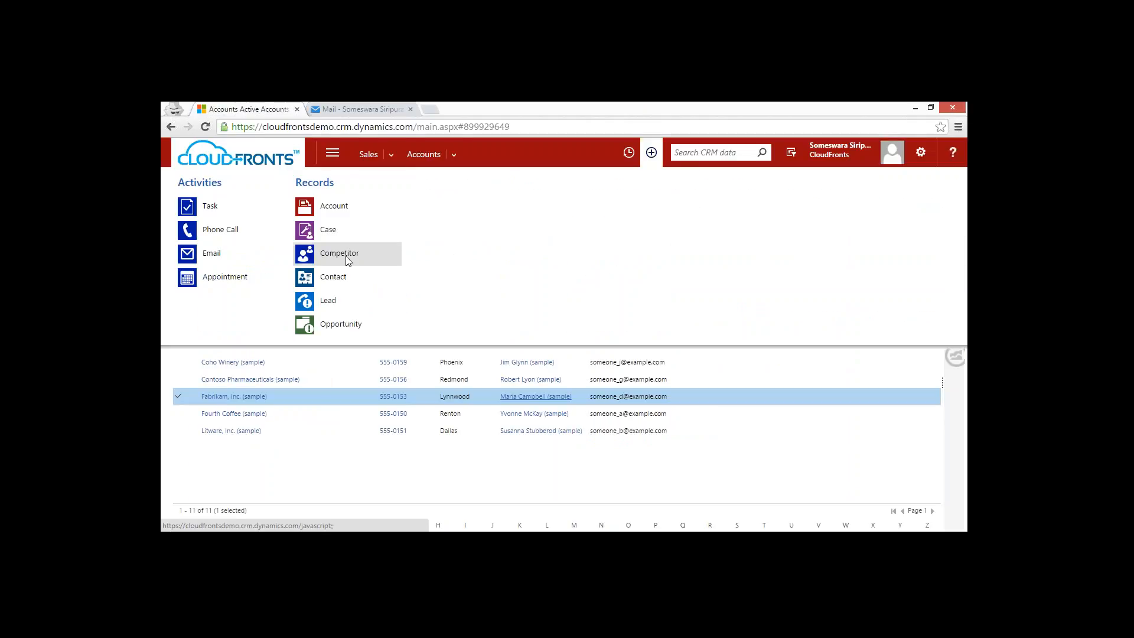
left_click(342, 278)
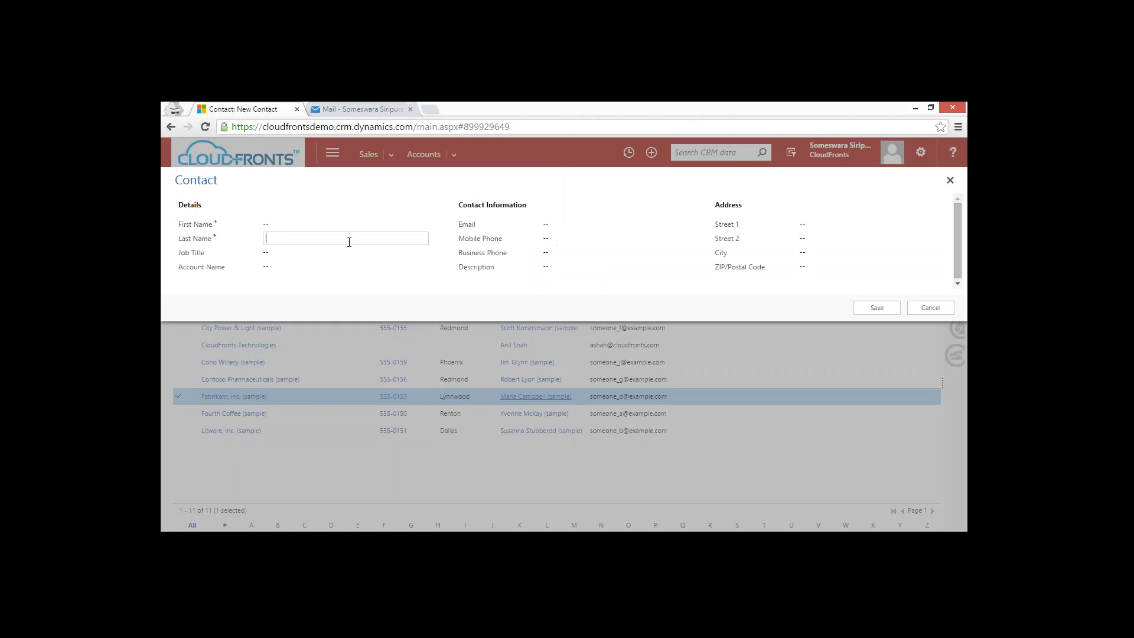
left_click(349, 239)
key("shift+Tab")
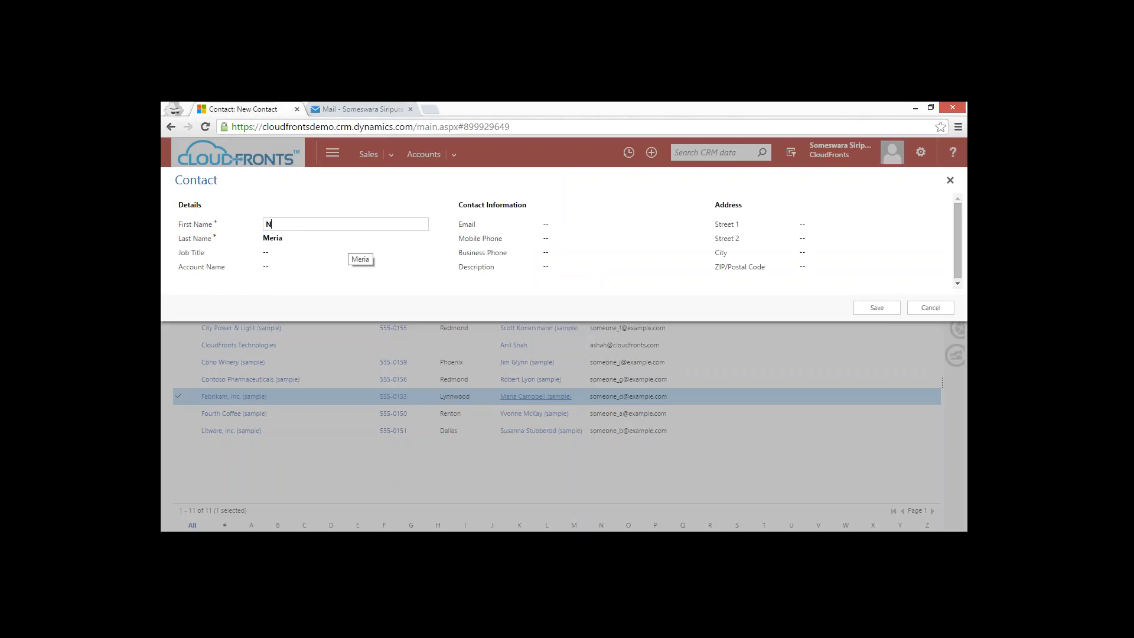
key("Tab")
key("Tab")
key("Tab")
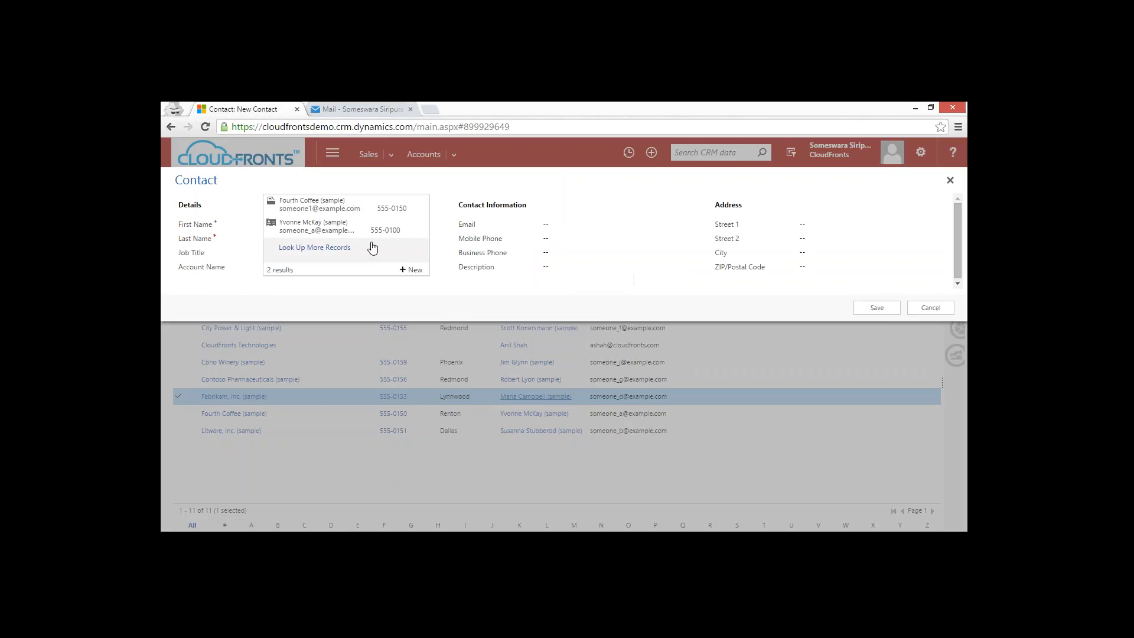
left_click(349, 205)
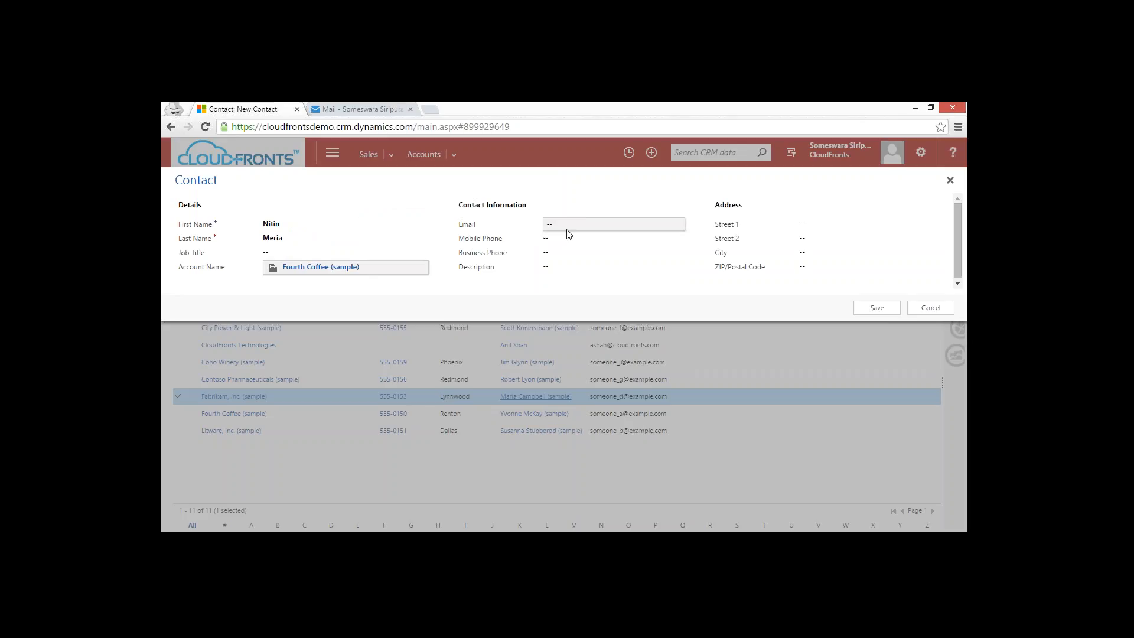
Fill in the new contact's email address and save the contact.
left_click(584, 225)
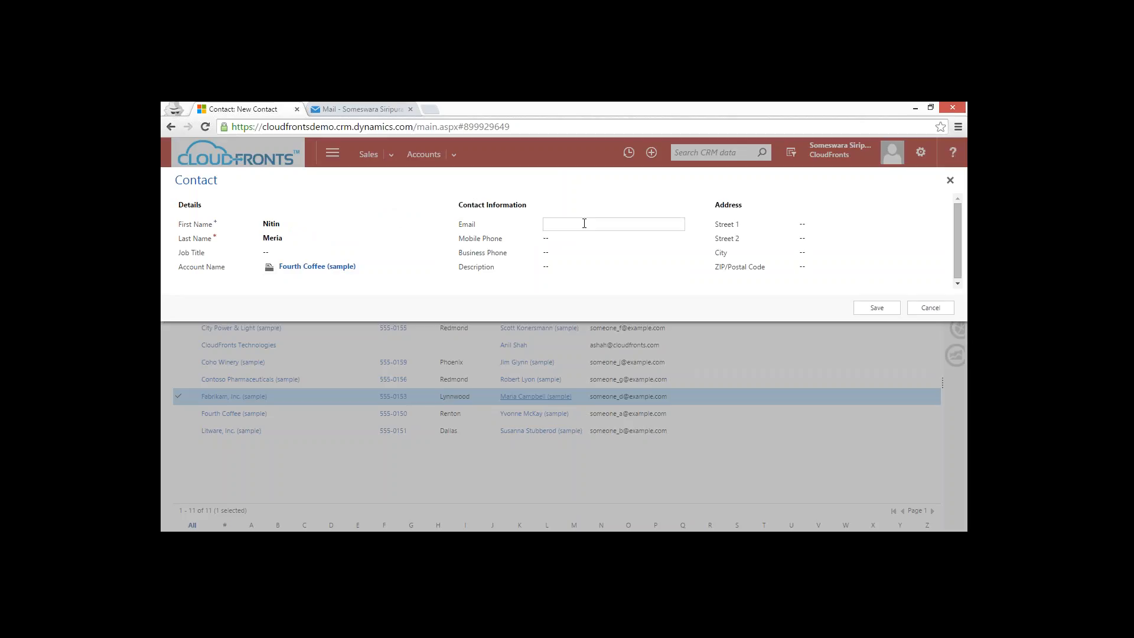
left_click(885, 307)
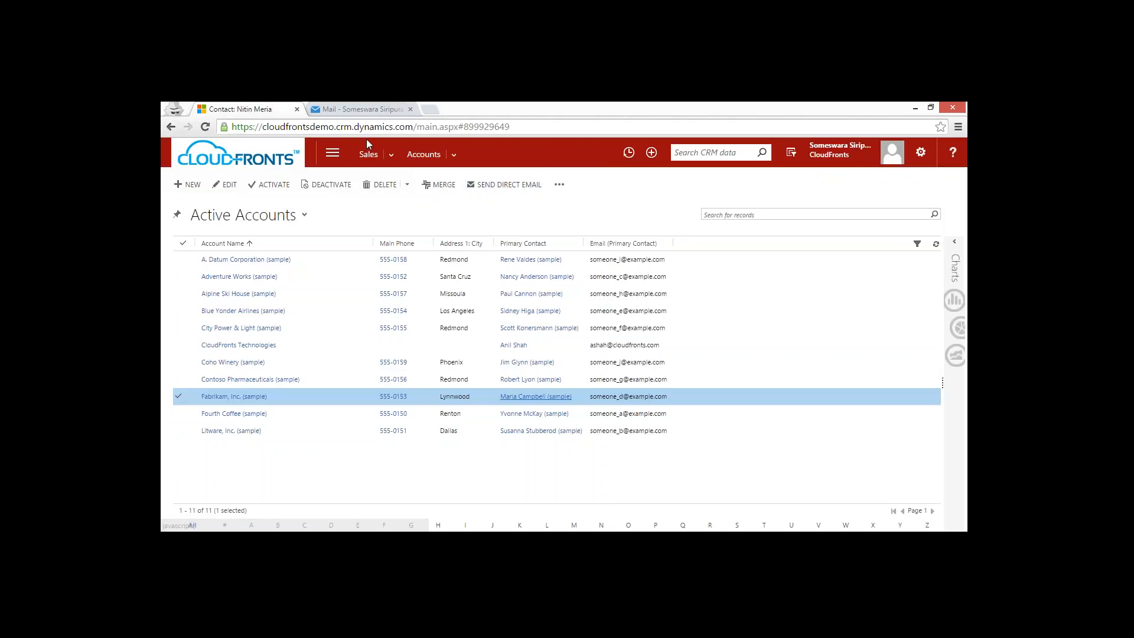
Switch to Outlook mail, move the product quotation email from the Inbox into the Fourth Coffee folder, and open that folder.
left_click(361, 109)
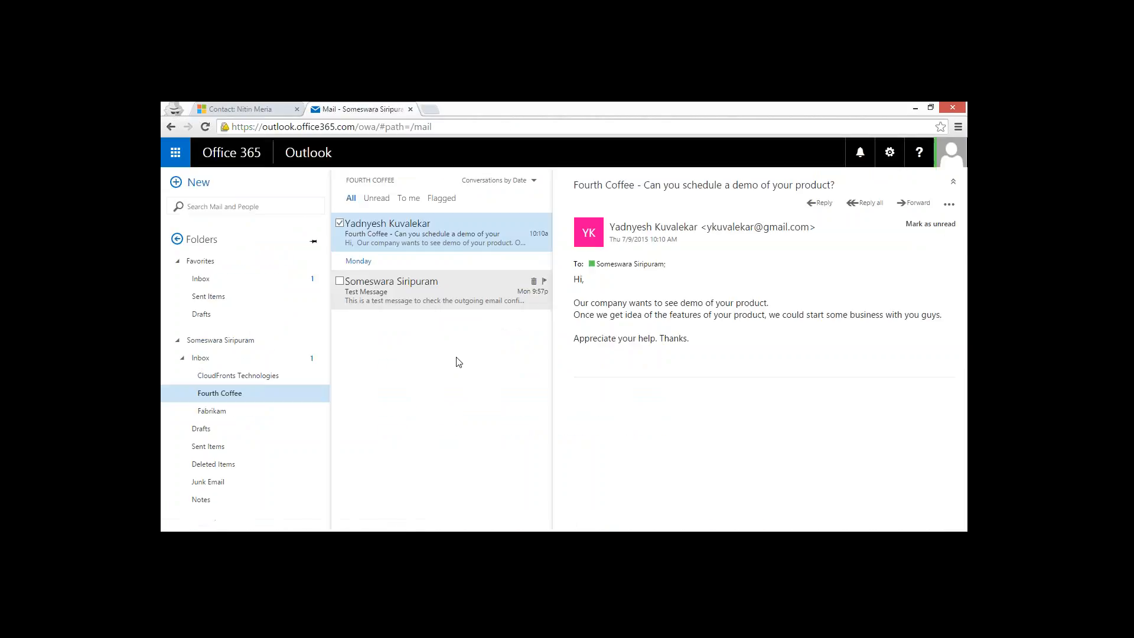
left_click(248, 358)
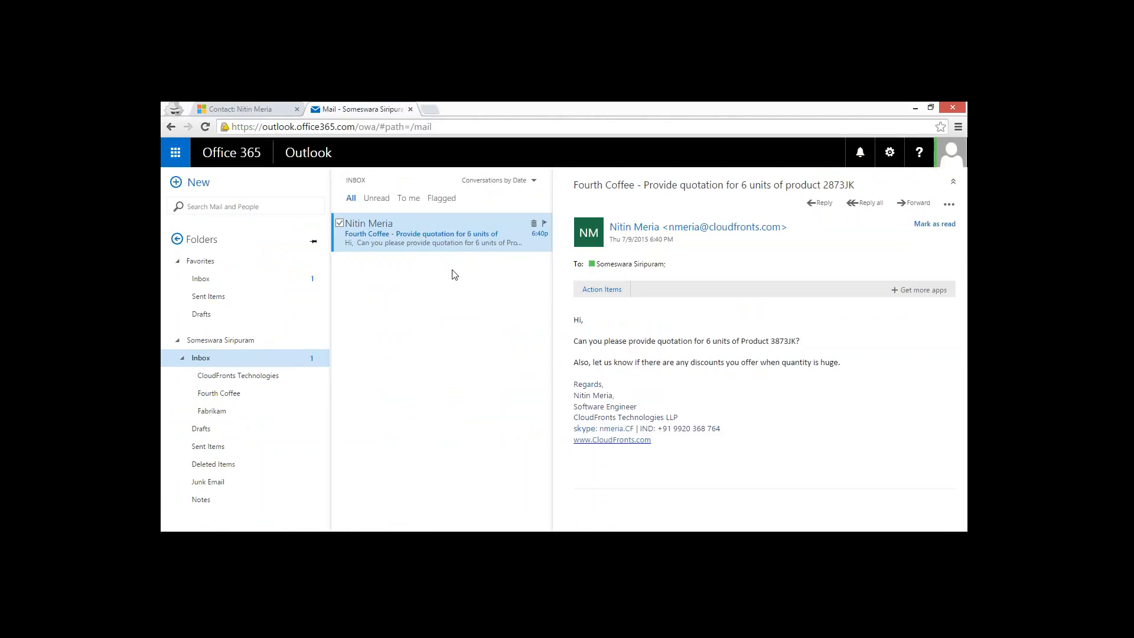
left_click_drag(455, 228, 235, 395)
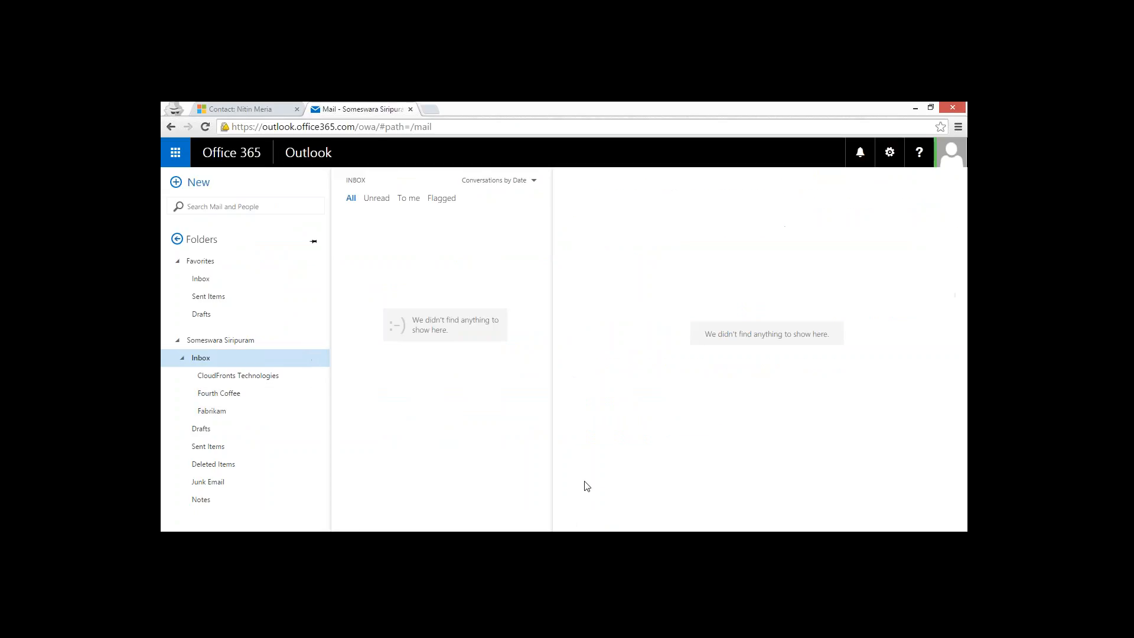
left_click(214, 396)
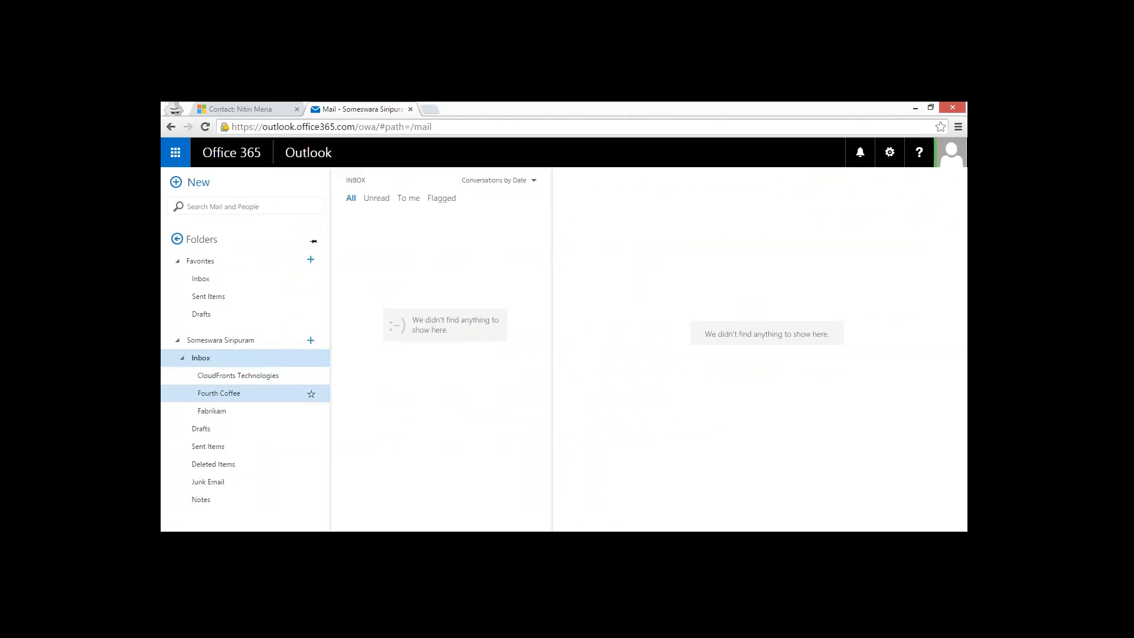
Switch to CRM and open the folder tracking rules from the email section of the personal options.
left_click(245, 107)
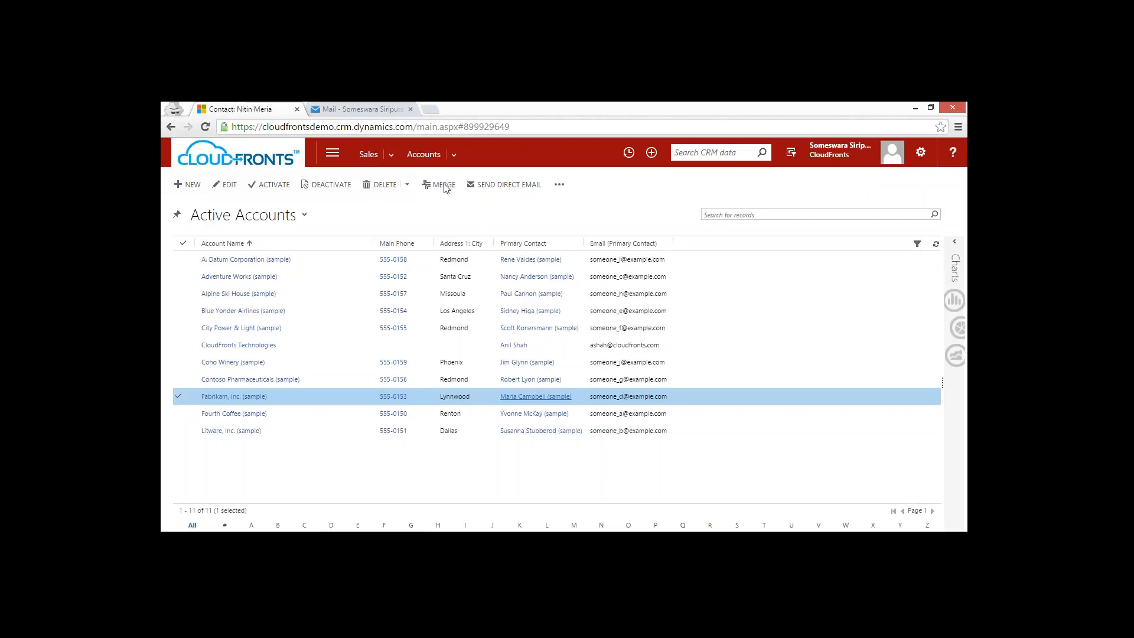
left_click(920, 152)
left_click(898, 187)
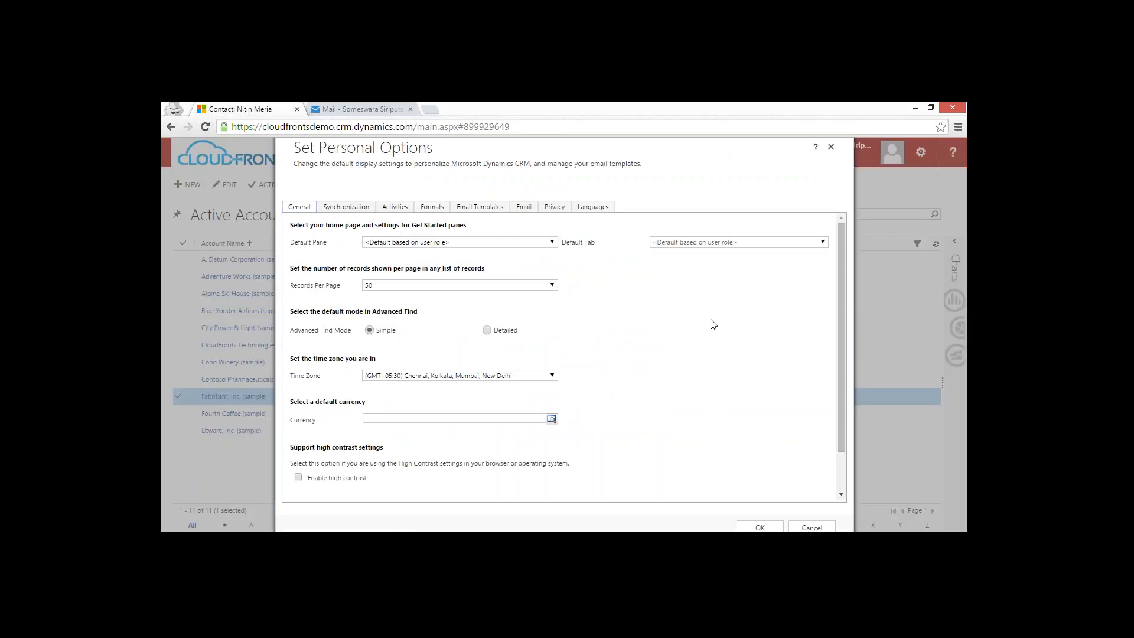
left_click(524, 208)
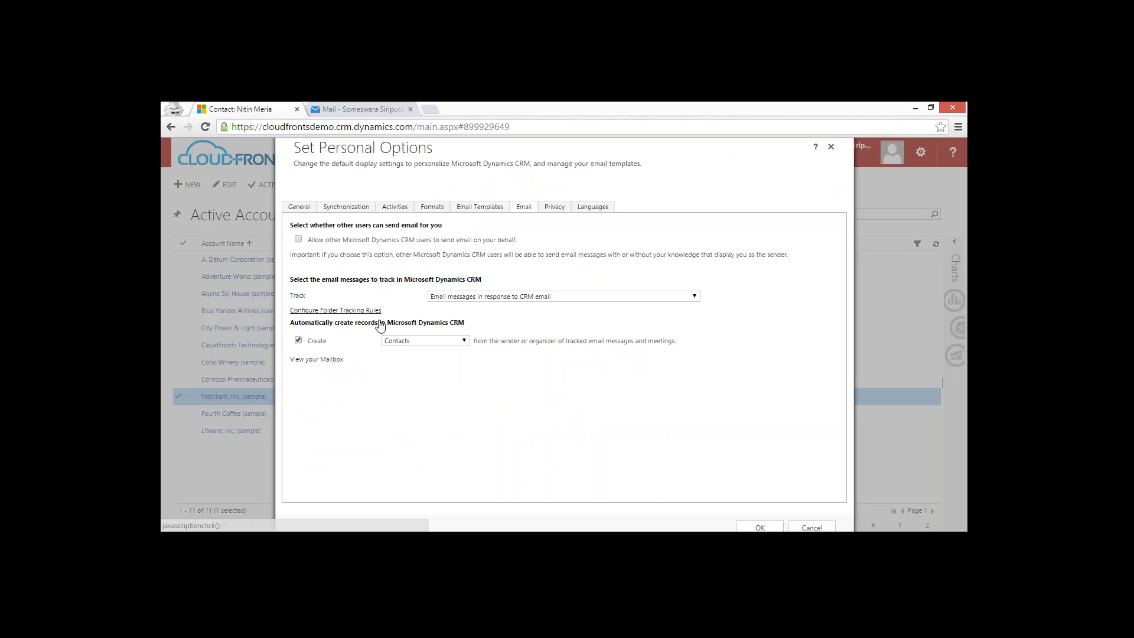
left_click(355, 311)
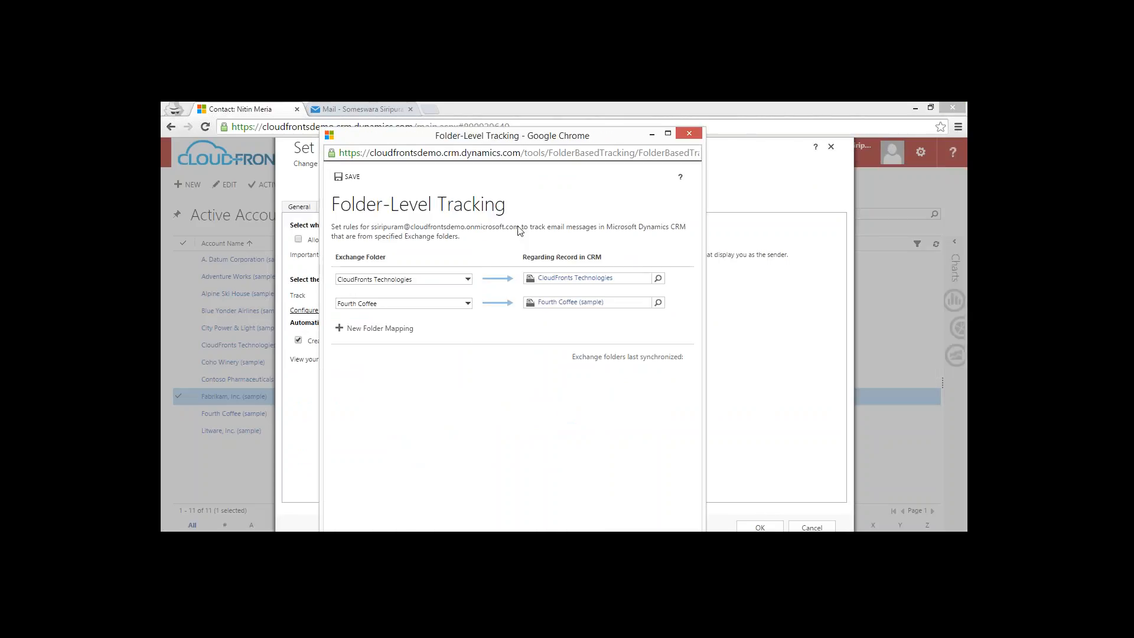
Add a folder mapping for the Fabrikam folder with an empty regarding record, save the mappings, and close the Folder-Level Tracking window.
left_click(412, 331)
left_click(440, 327)
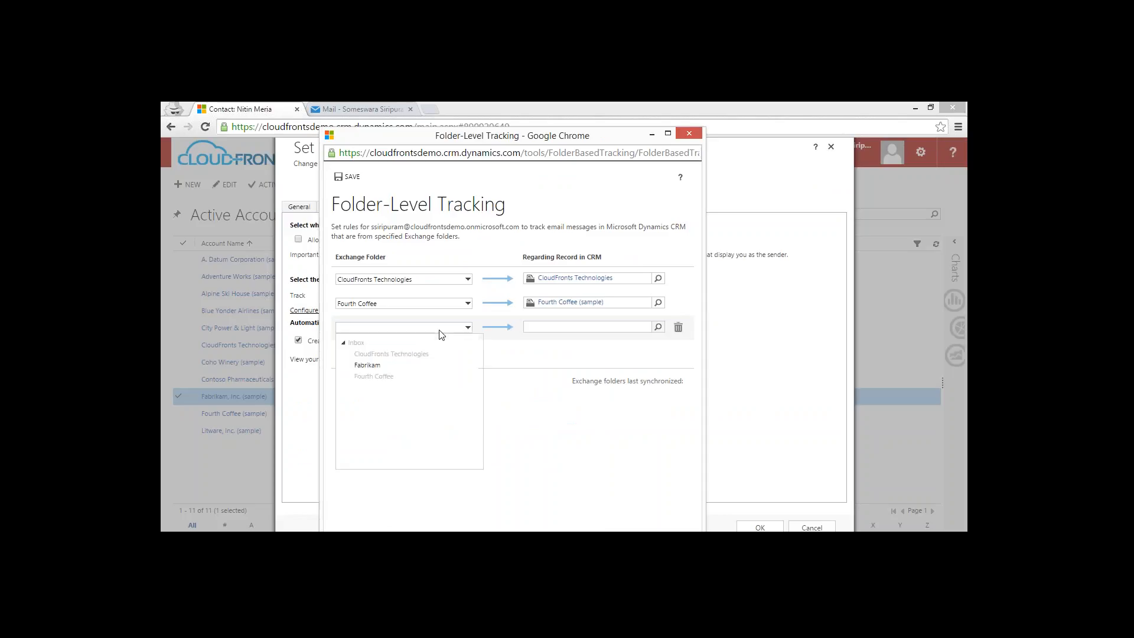
left_click(367, 366)
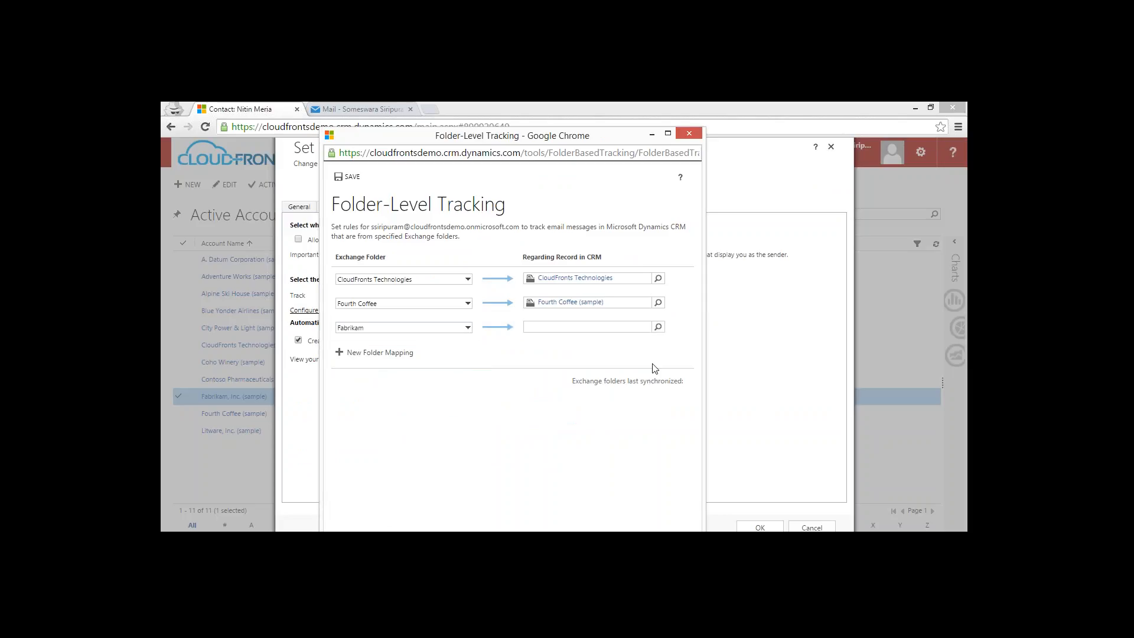
left_click(668, 134)
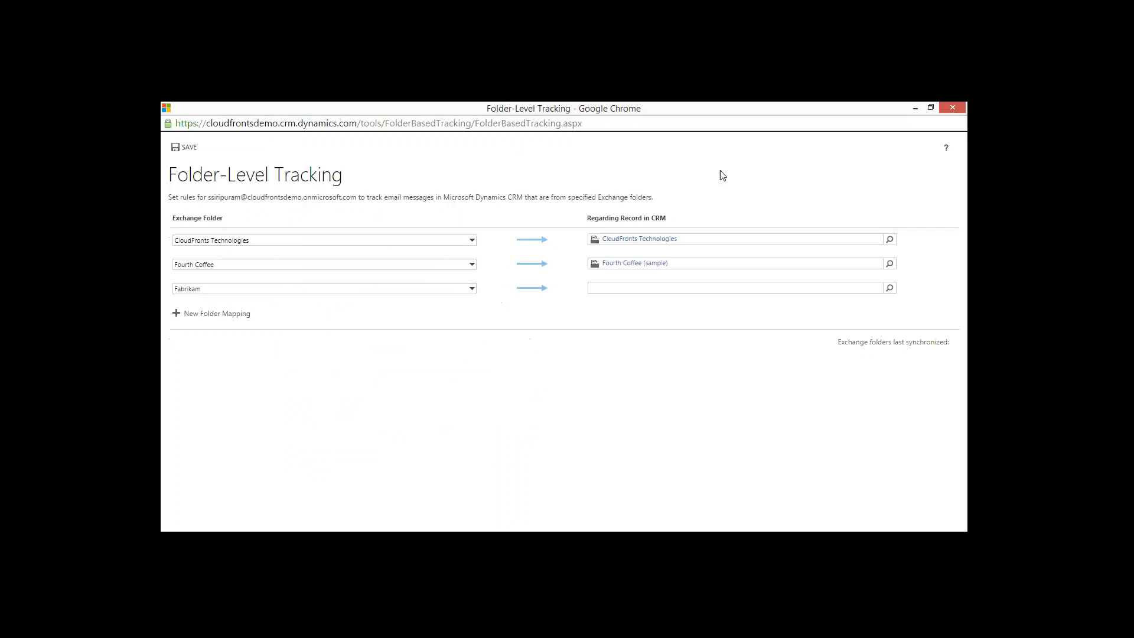
left_click(752, 291)
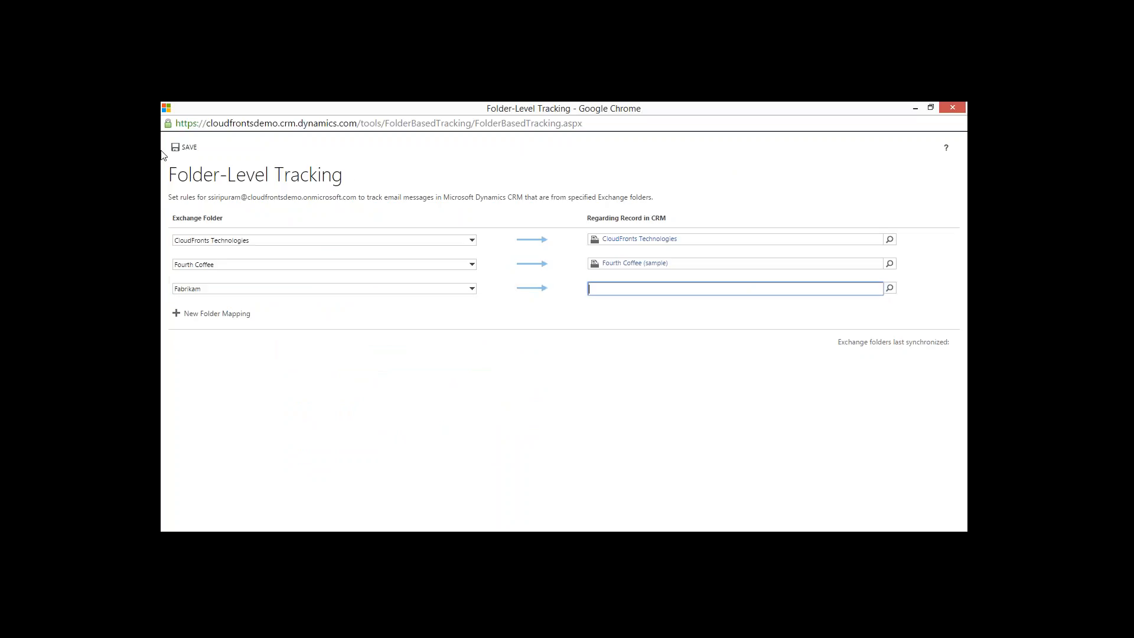
left_click(186, 147)
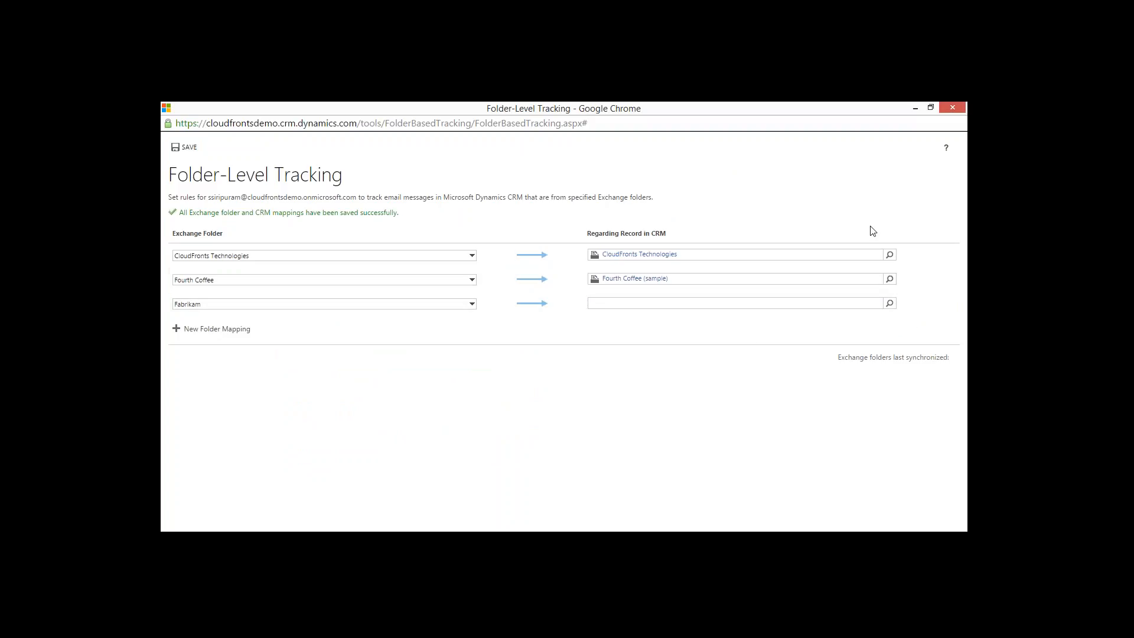
left_click(952, 108)
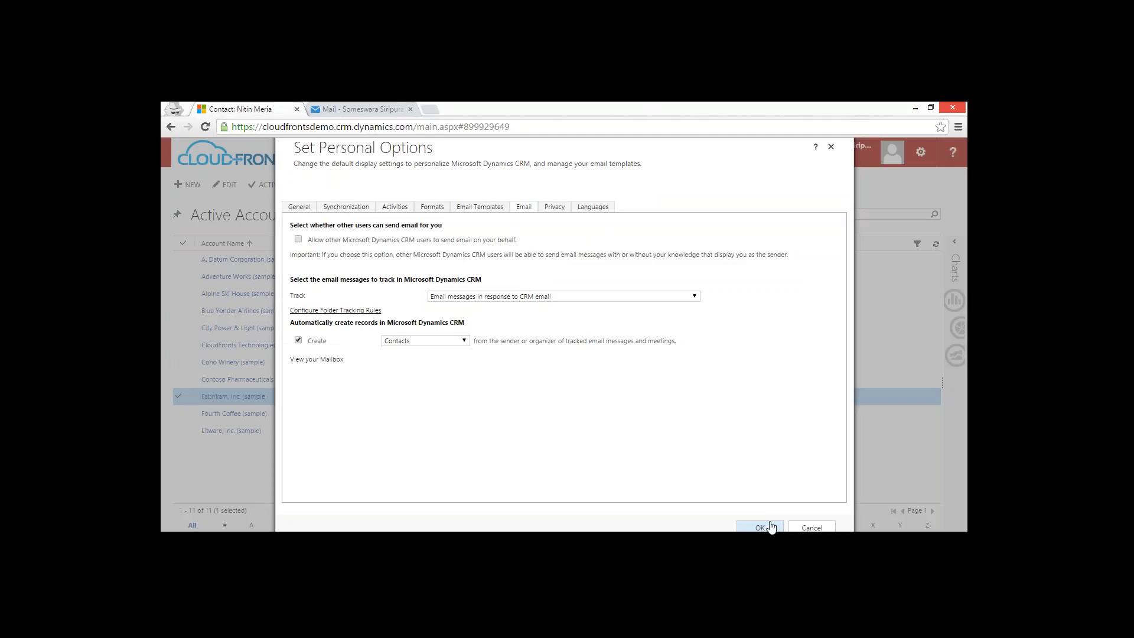
Confirm the personal options and check the Fourth Coffee (sample) account's activities for the product quotation email.
left_click(761, 527)
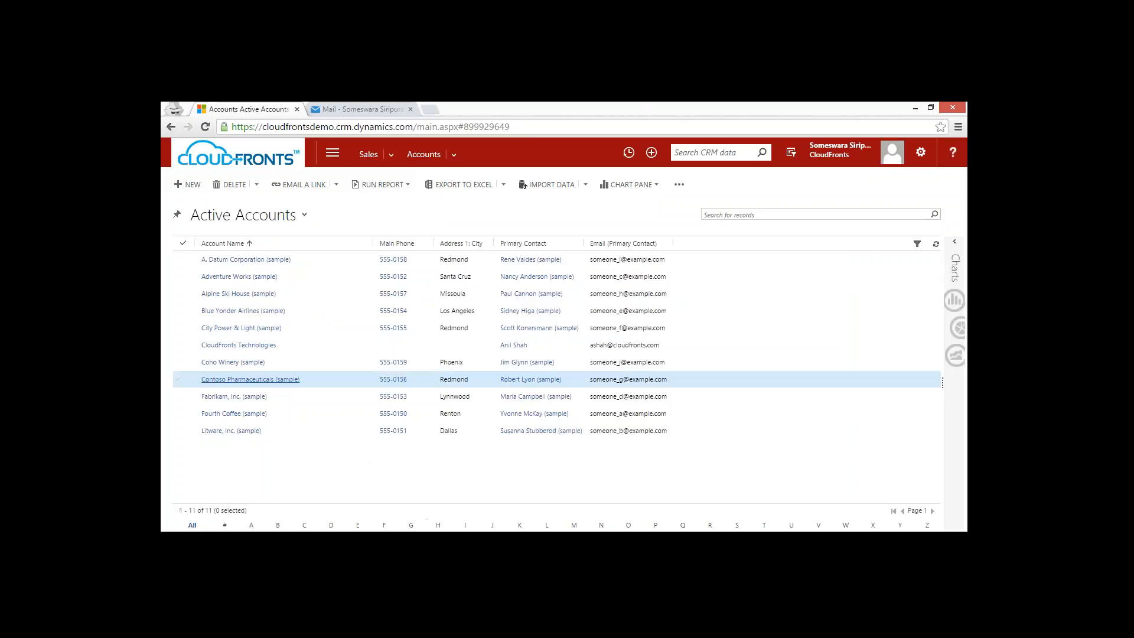
left_click(234, 413)
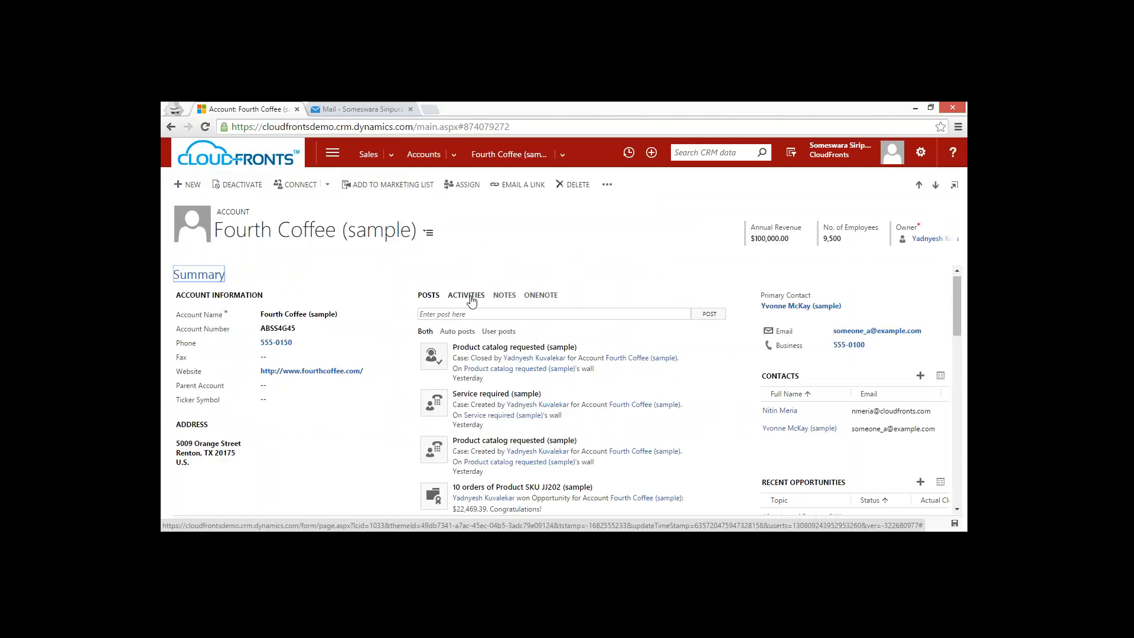
left_click(466, 296)
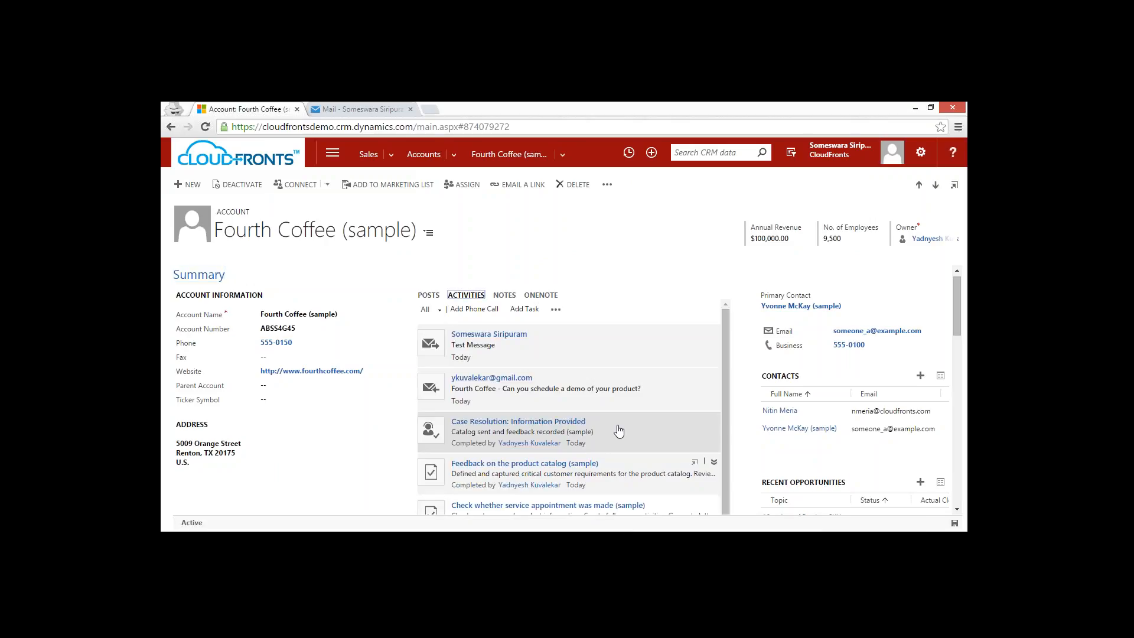
scroll(581, 378, "down", 5)
scroll(579, 378, "up", 6)
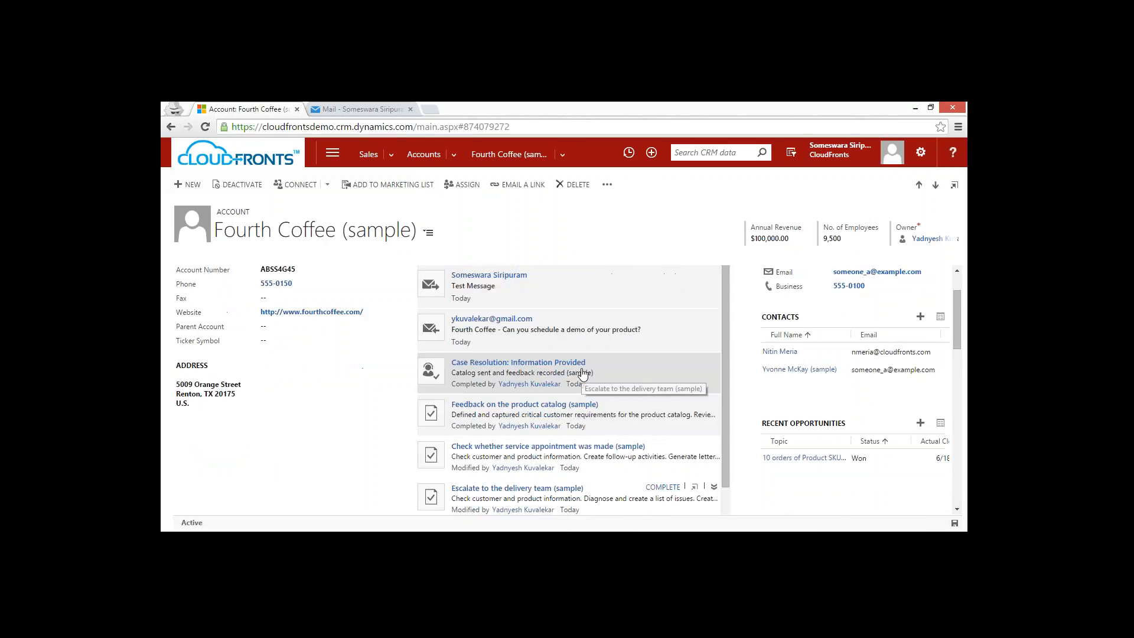
Return to the active accounts list and reopen Fourth Coffee (sample) to recheck its activities for the tracked quotation email.
left_click(424, 154)
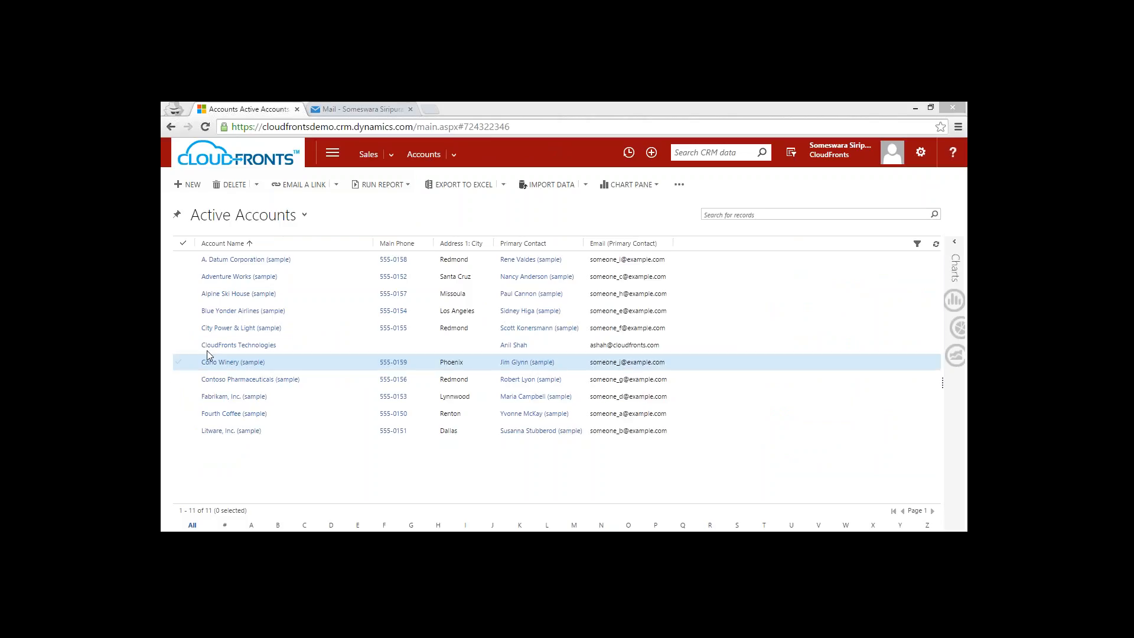
left_click(233, 396)
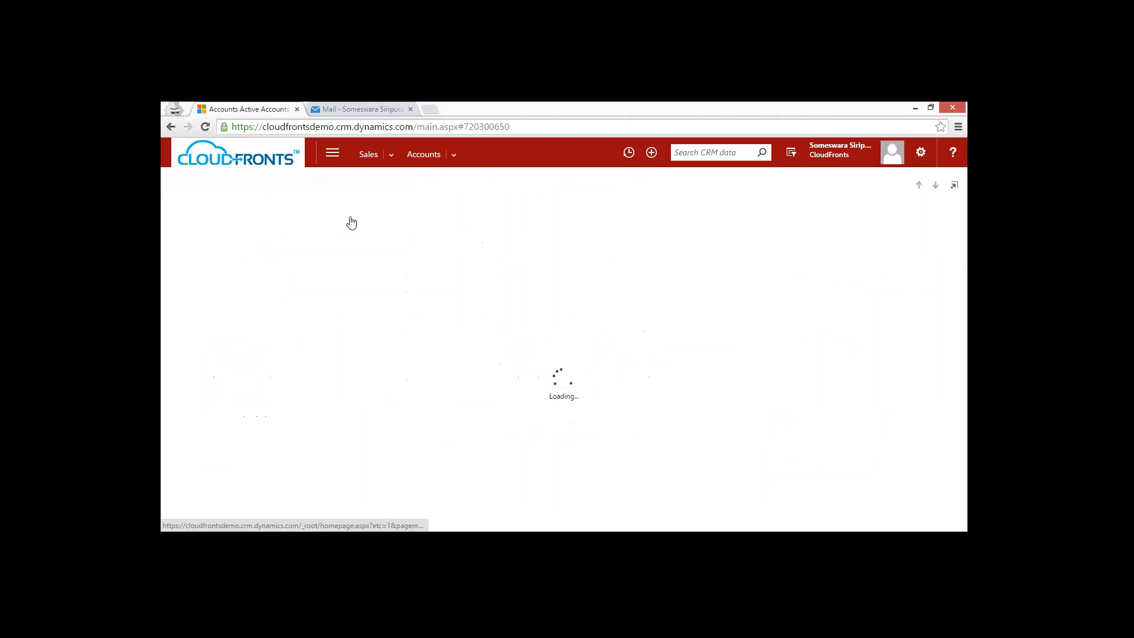
left_click(423, 155)
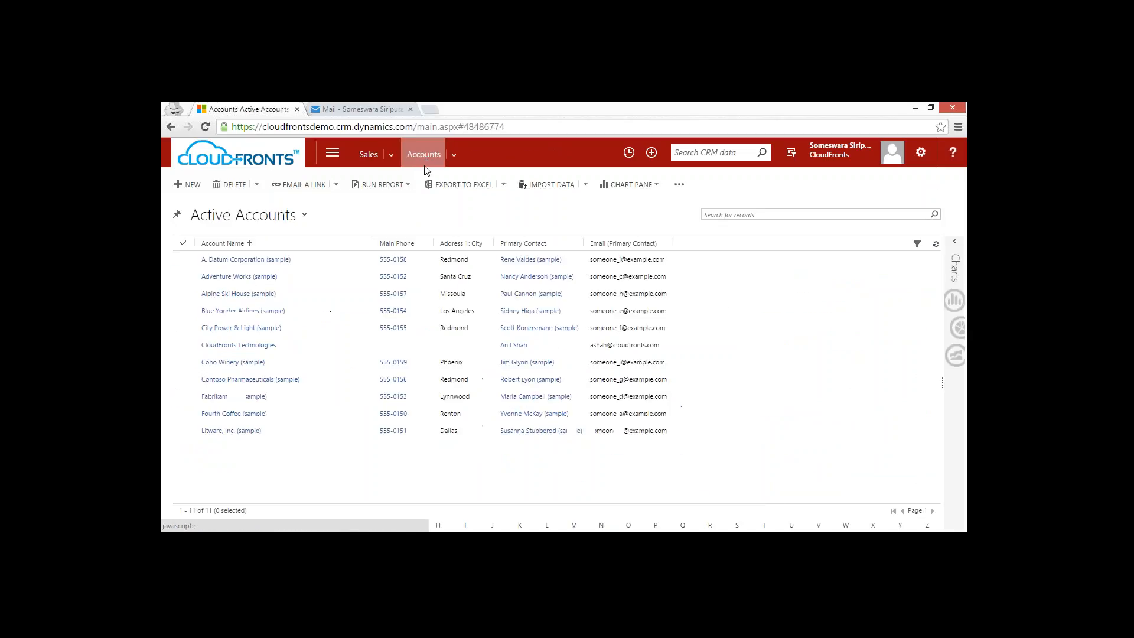
left_click(235, 415)
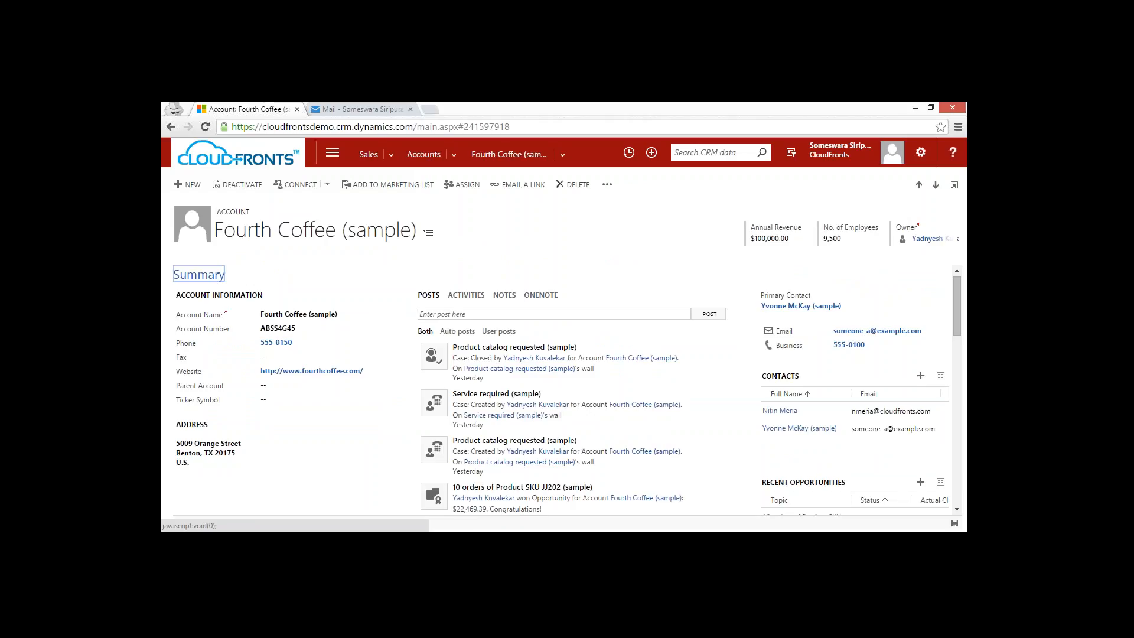
left_click(466, 295)
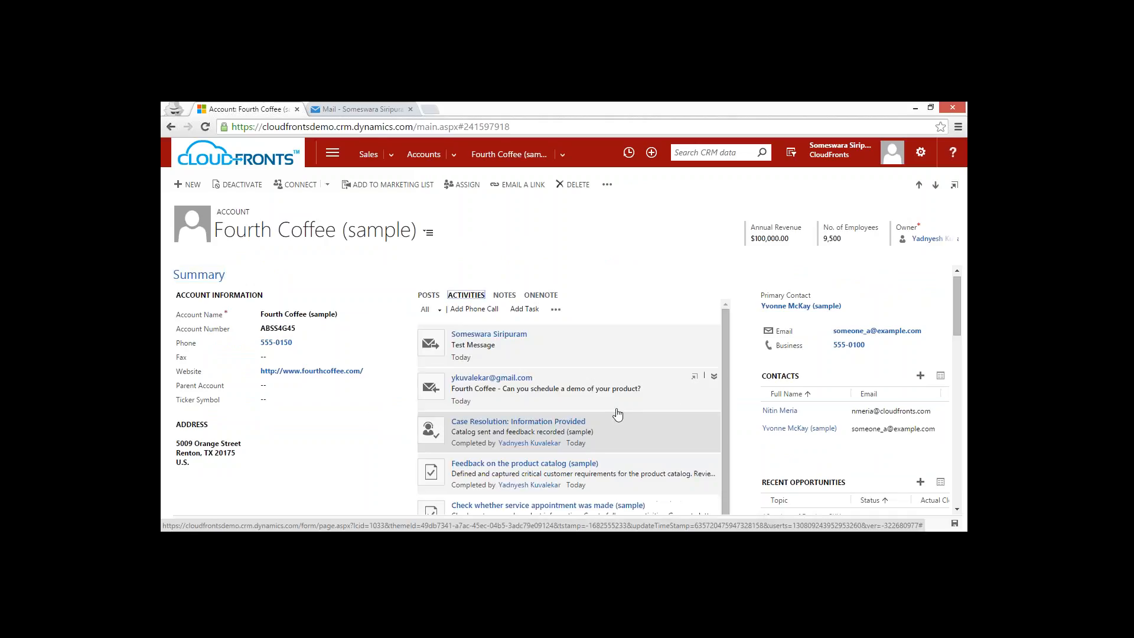
scroll(614, 413, "down", 10)
scroll(617, 413, "up", 10)
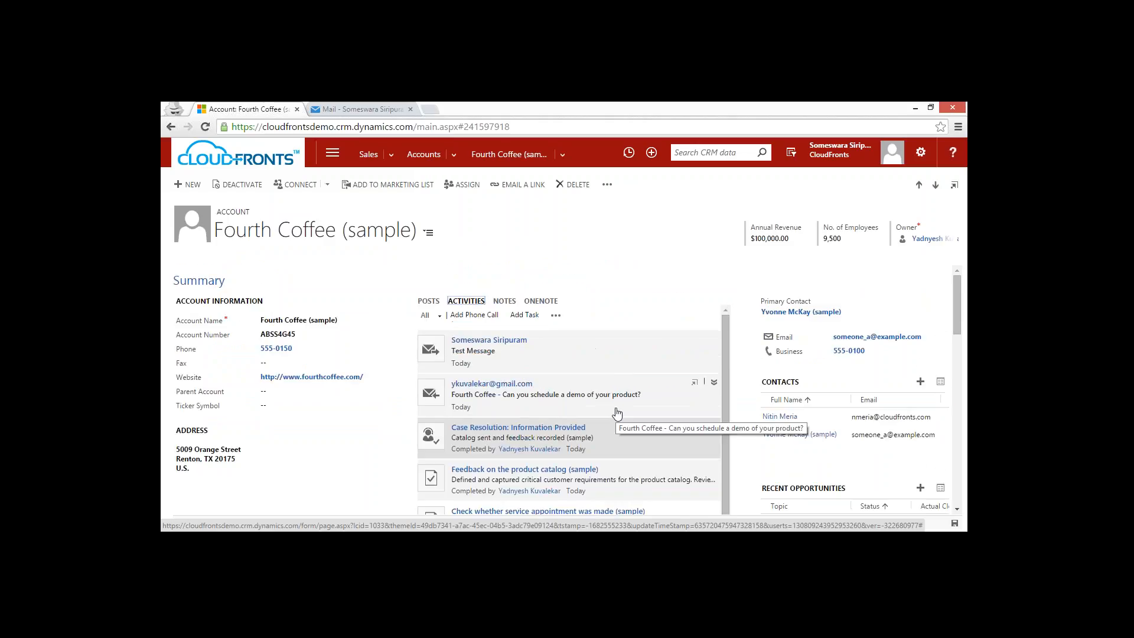
Leave the account, check the Fourth Coffee folder in Outlook mail for the quotation email, and switch back to the CRM accounts list.
left_click(425, 146)
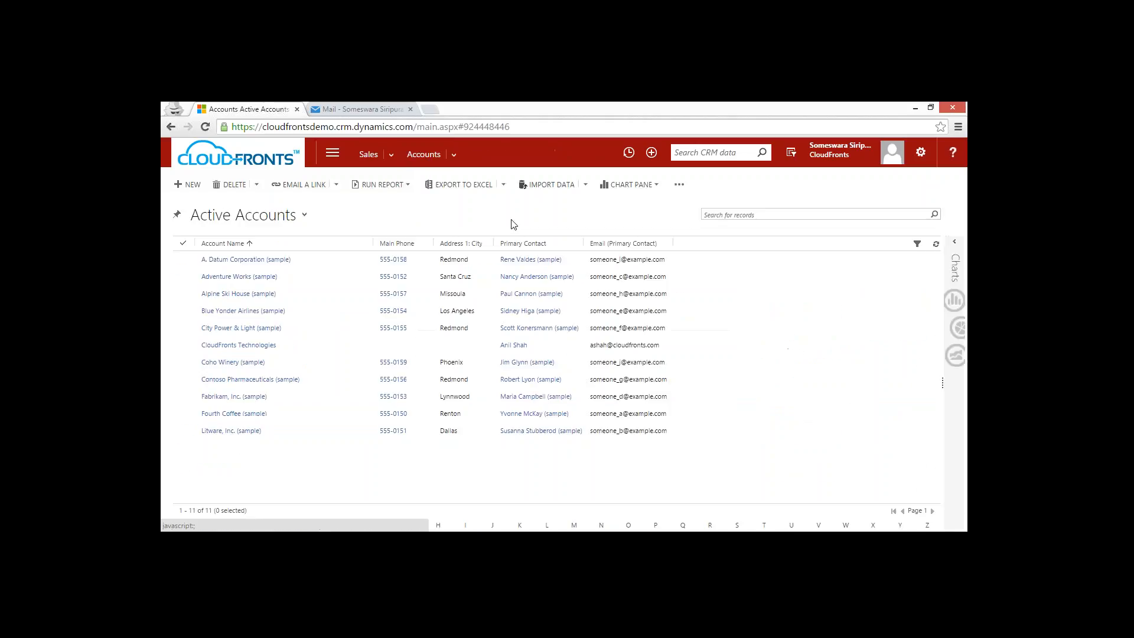
left_click(345, 106)
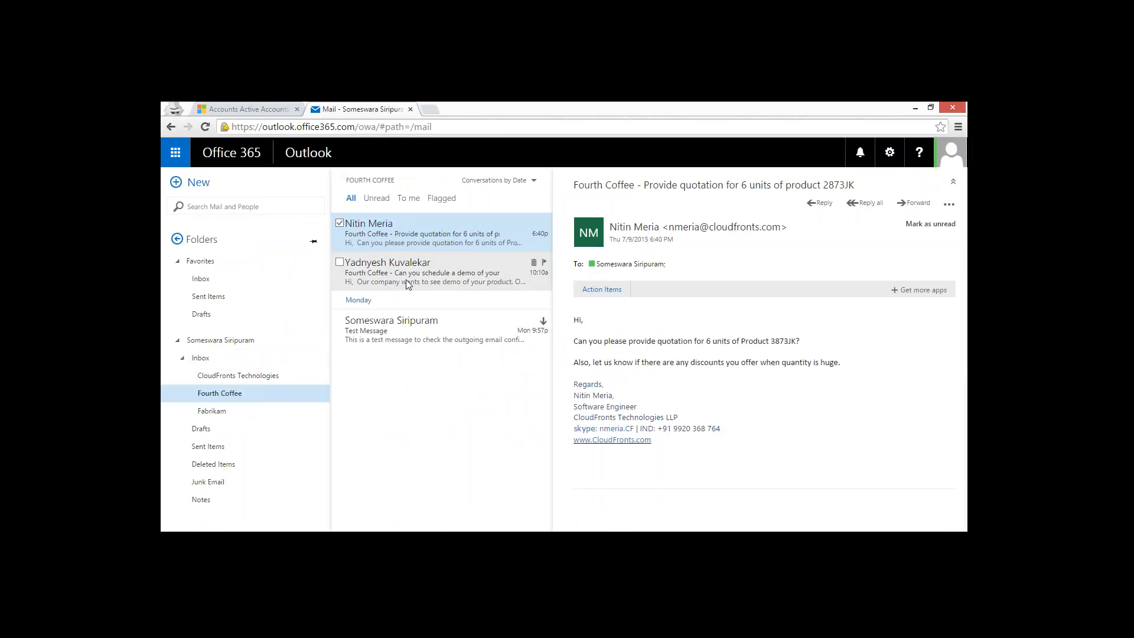
left_click(251, 109)
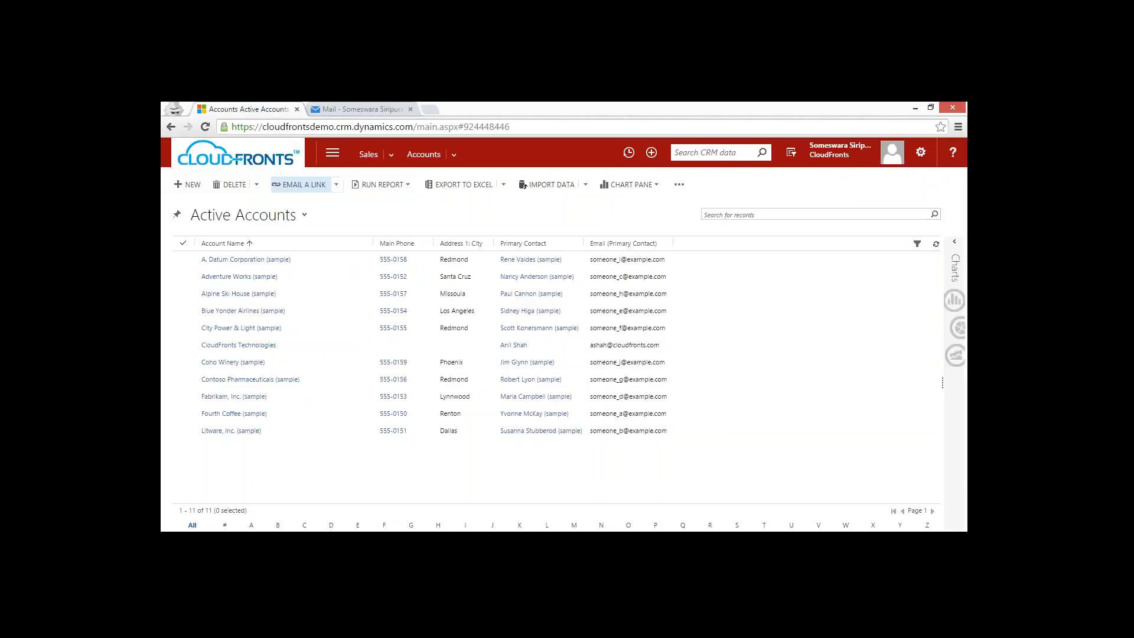
Refresh the active accounts list, examine the activities of Fourth Coffee (sample) once more, and return to the accounts.
left_click(935, 244)
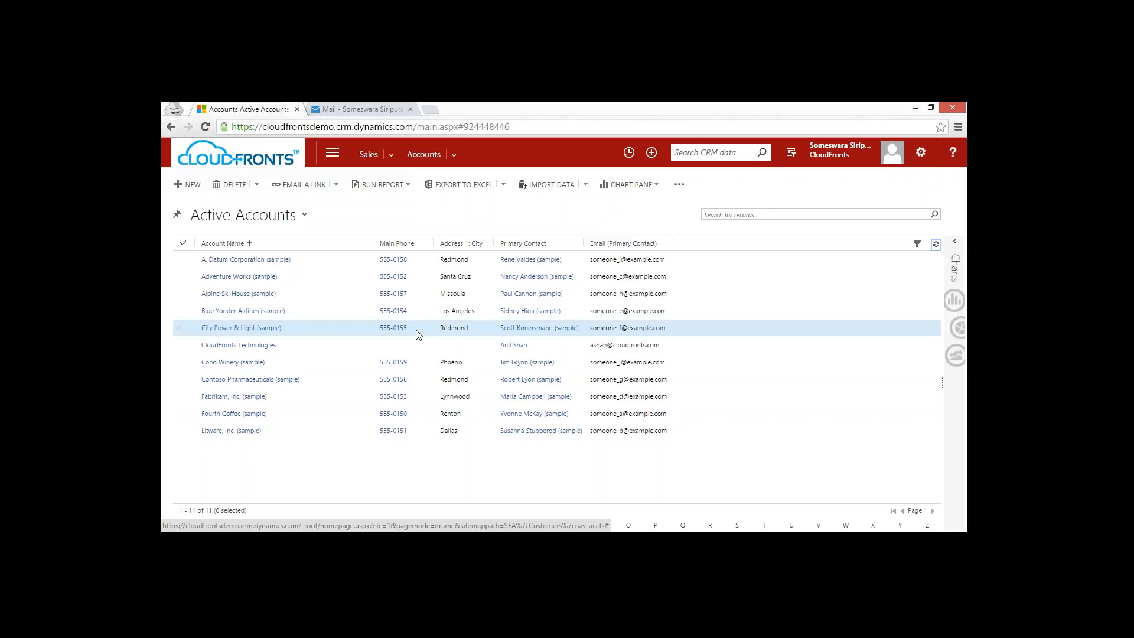
left_click(236, 414)
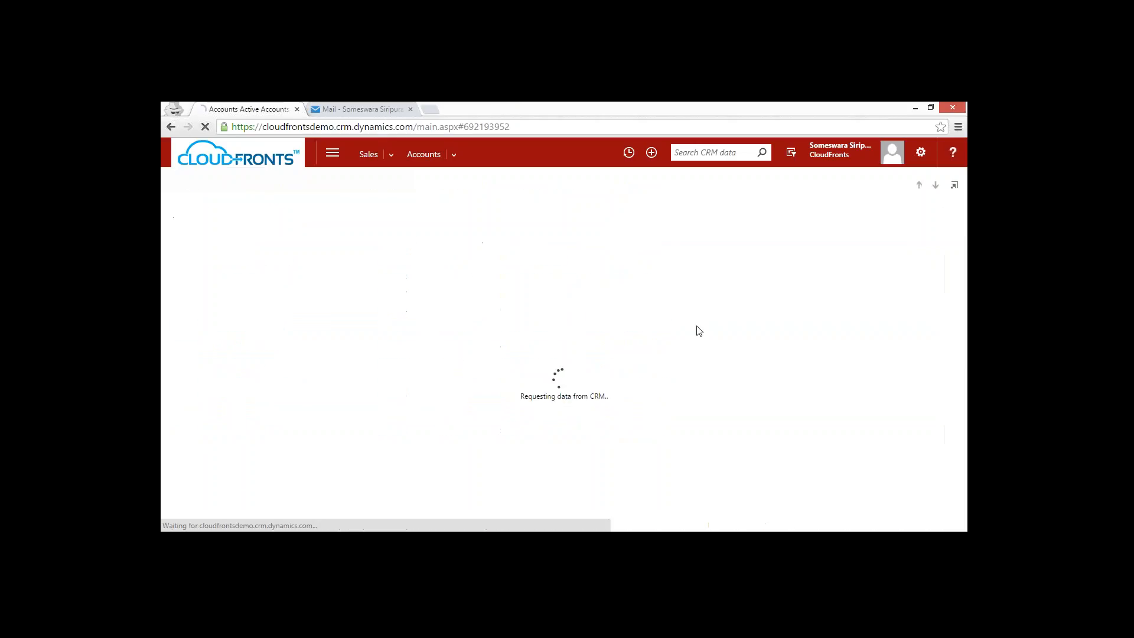
left_click(466, 294)
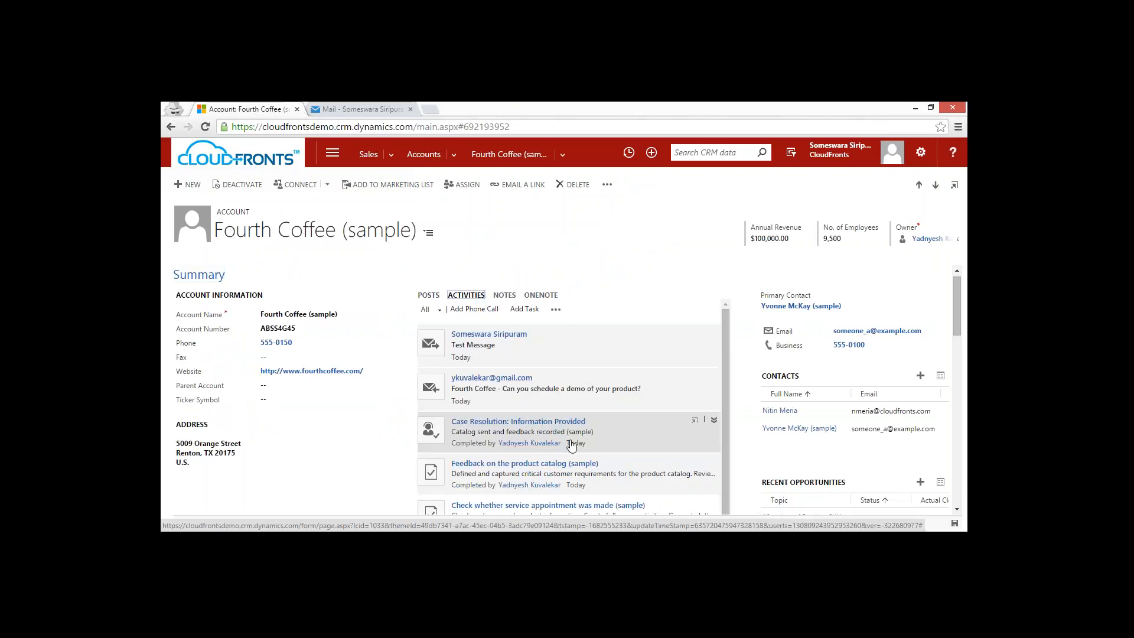
left_click(427, 152)
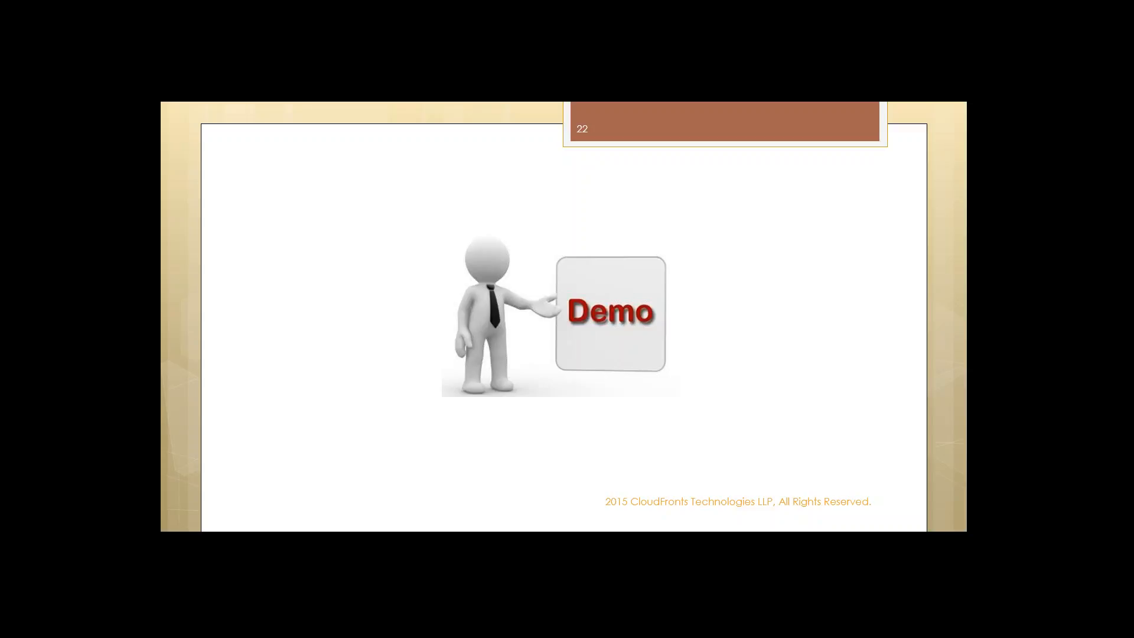
key("Right")
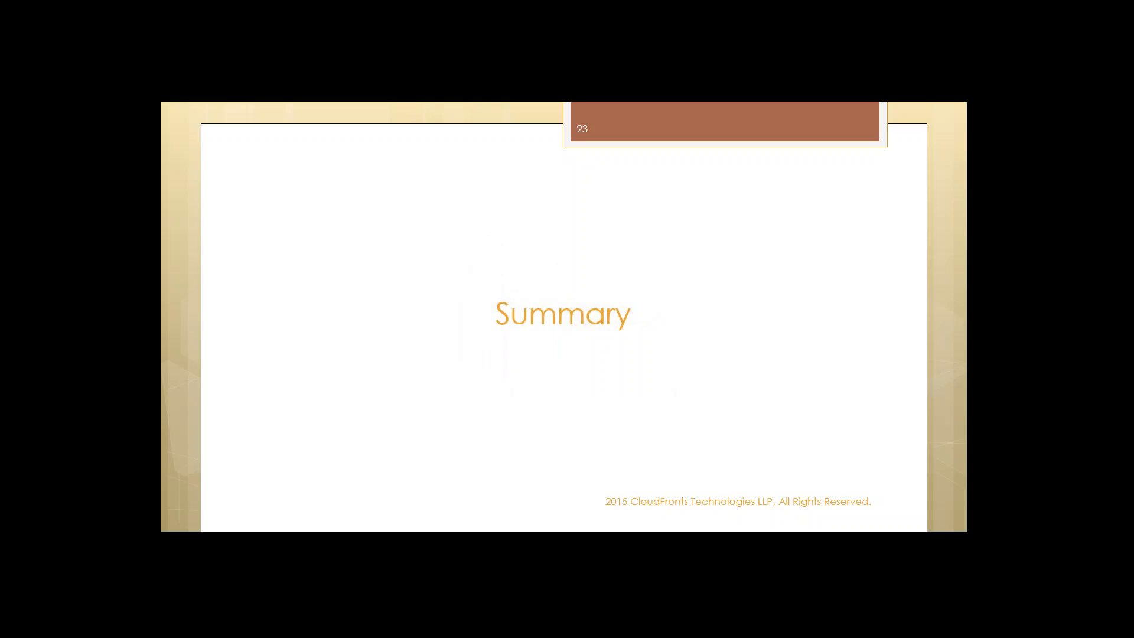
key("Right")
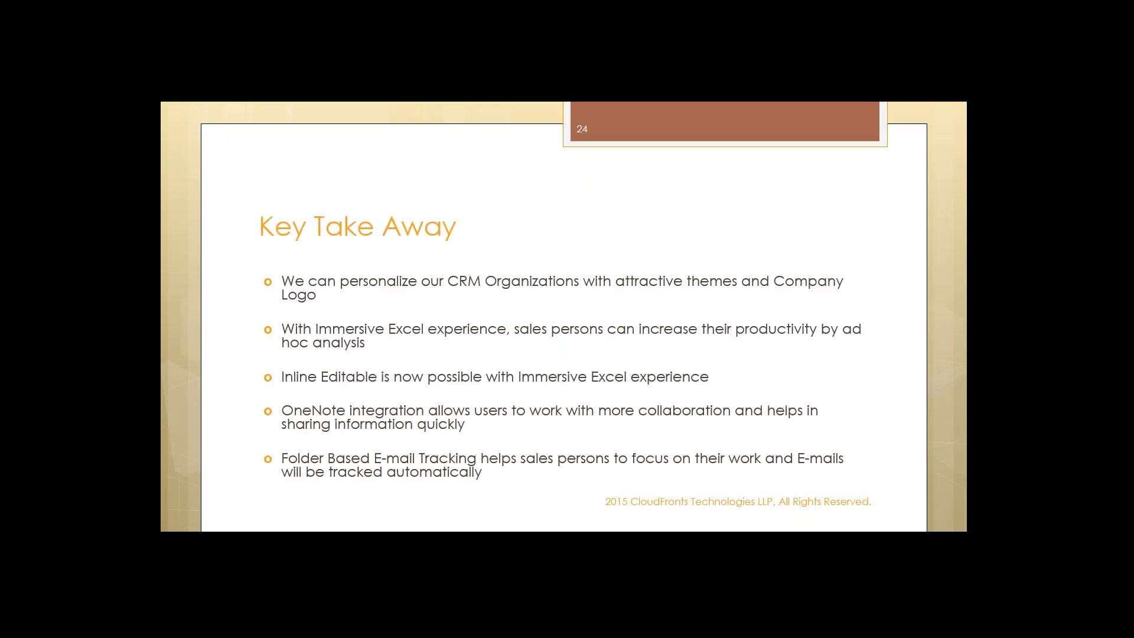